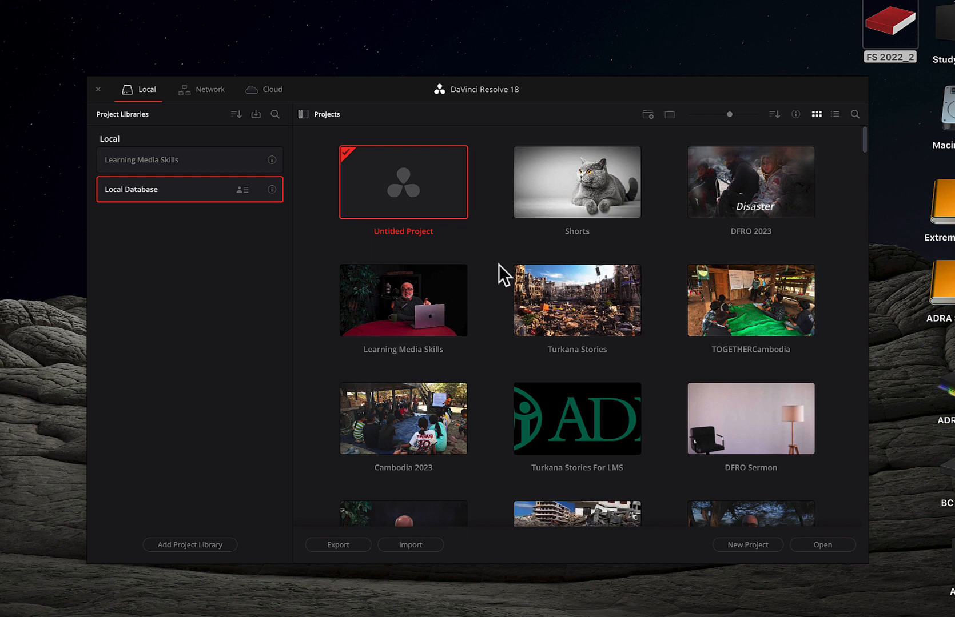
Open the untitled project and enable vertical resolution in its project settings for the 1920 x 1080 HD timeline.
double_click(416, 178)
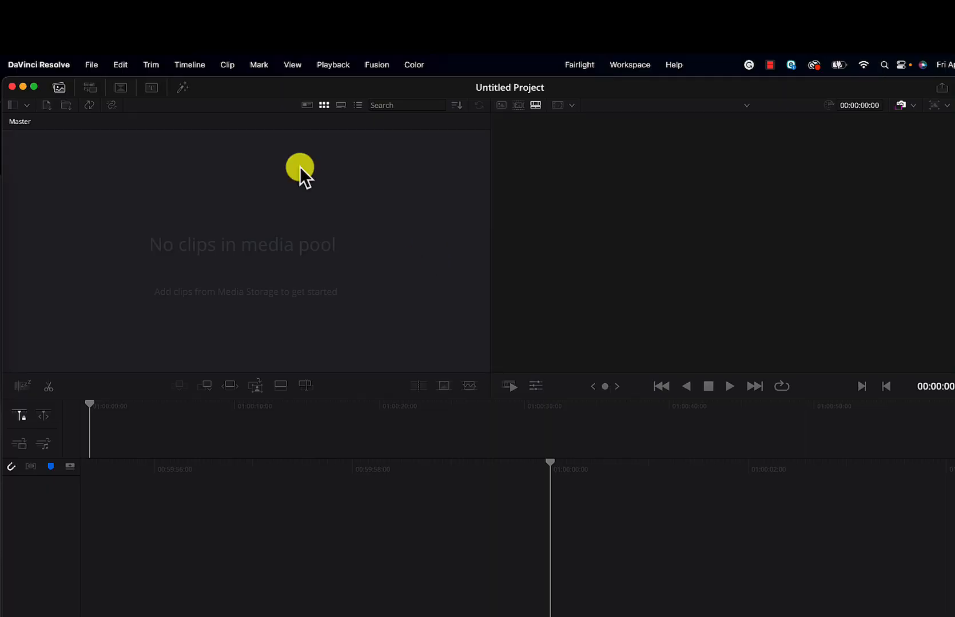
left_click(89, 66)
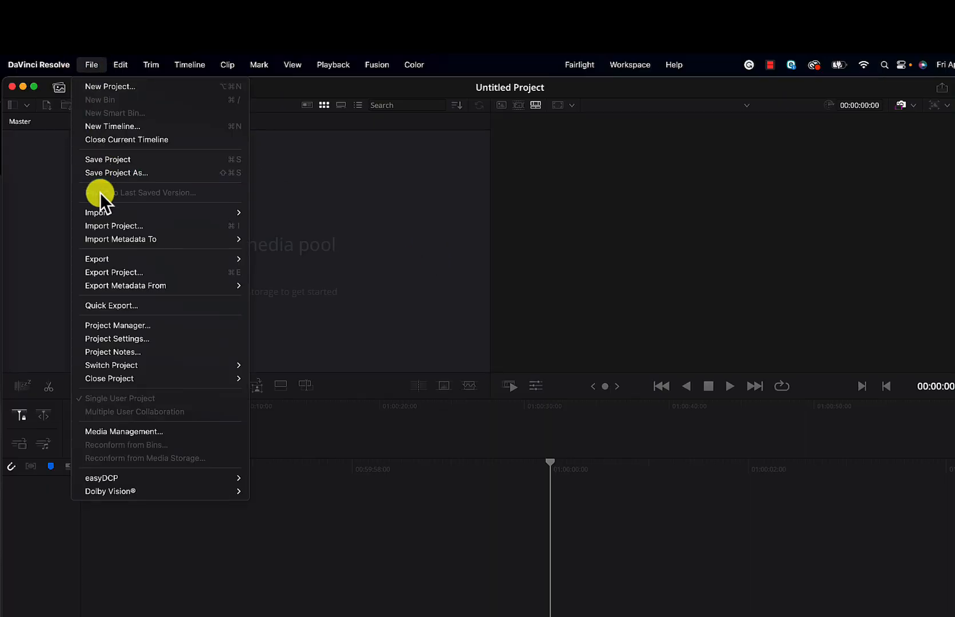
left_click(139, 339)
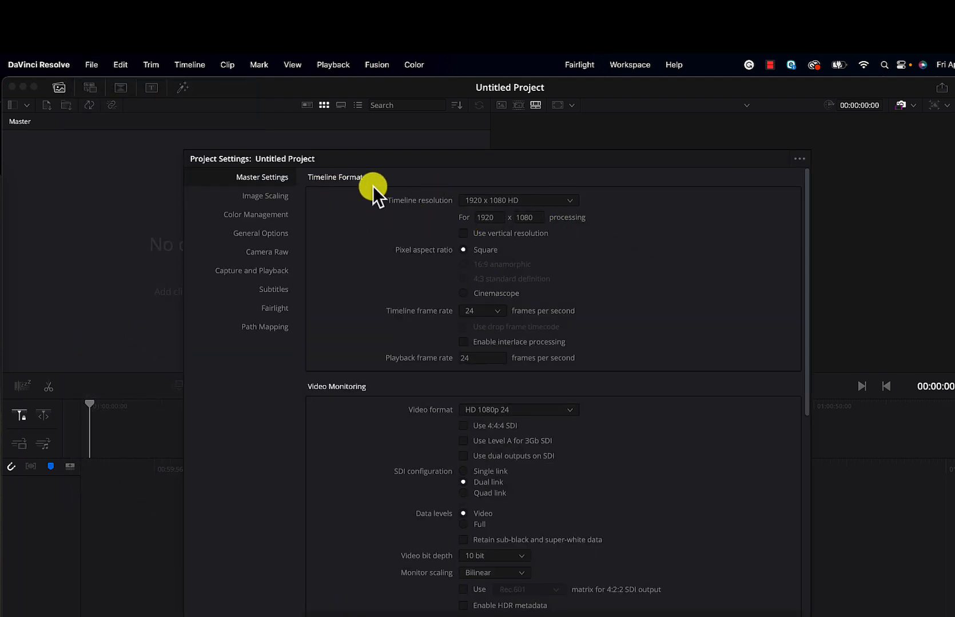
left_click(464, 236)
left_click(464, 235)
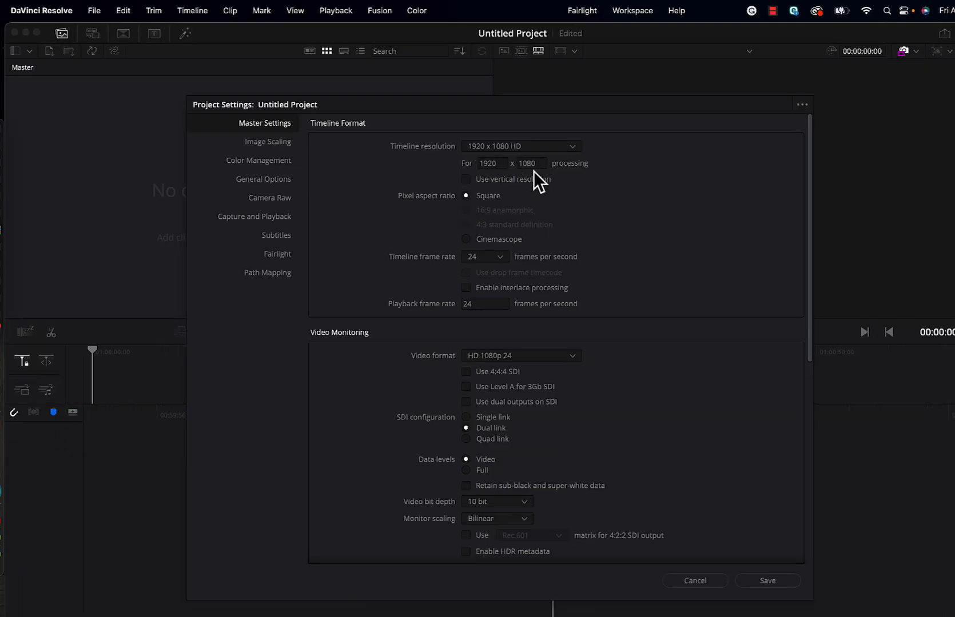
left_click(466, 179)
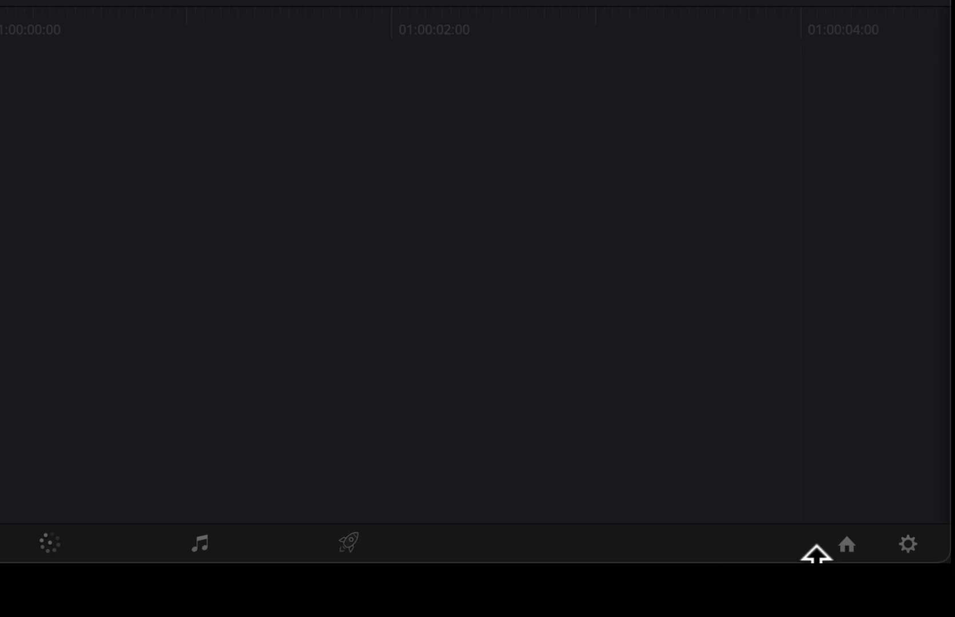
Browse the local project library and open the Shorts project.
left_click(846, 545)
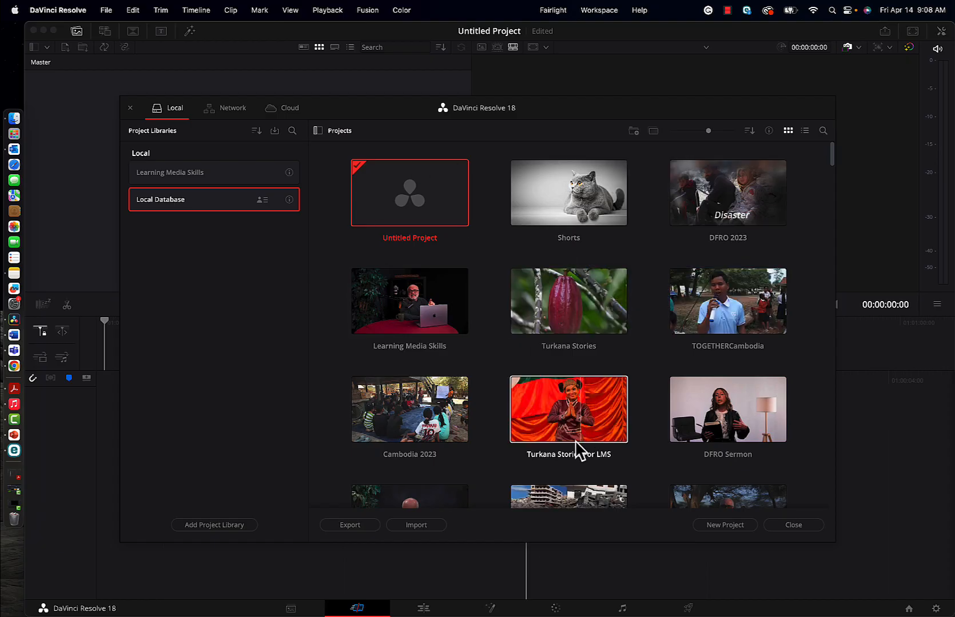
scroll(566, 443, "down", 10)
scroll(565, 441, "up", 10)
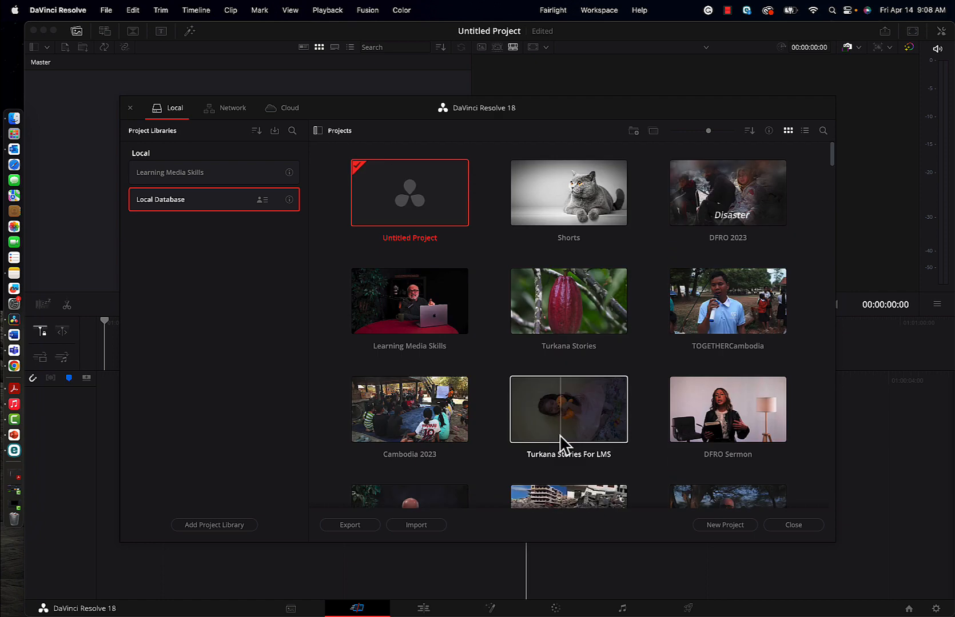
left_click(553, 192)
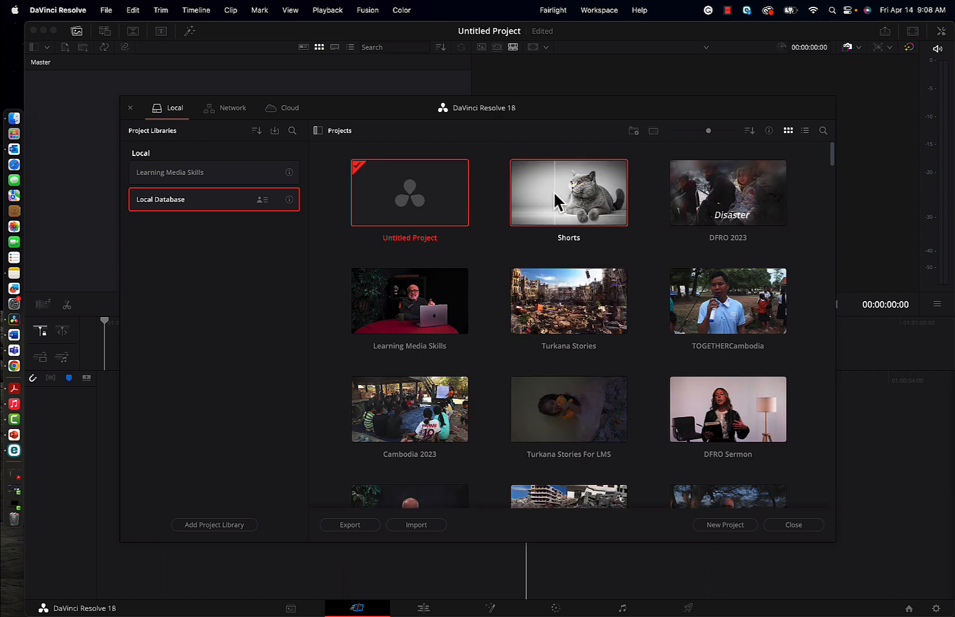
double_click(553, 192)
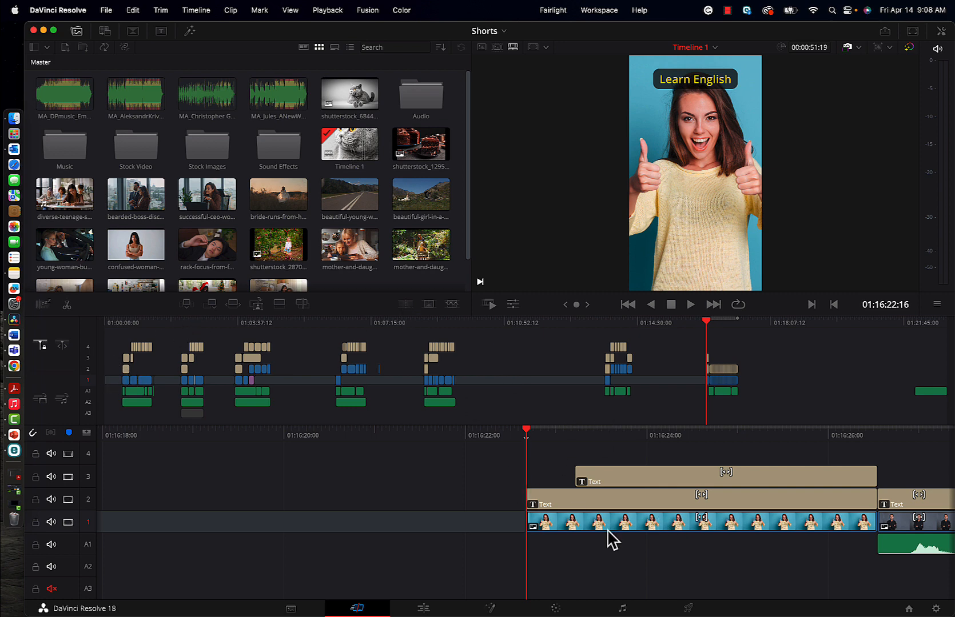
On the Edit page, scrub through the finished short and place the playhead in the empty stretch after it at 01:17:41:23.
key("shift+4")
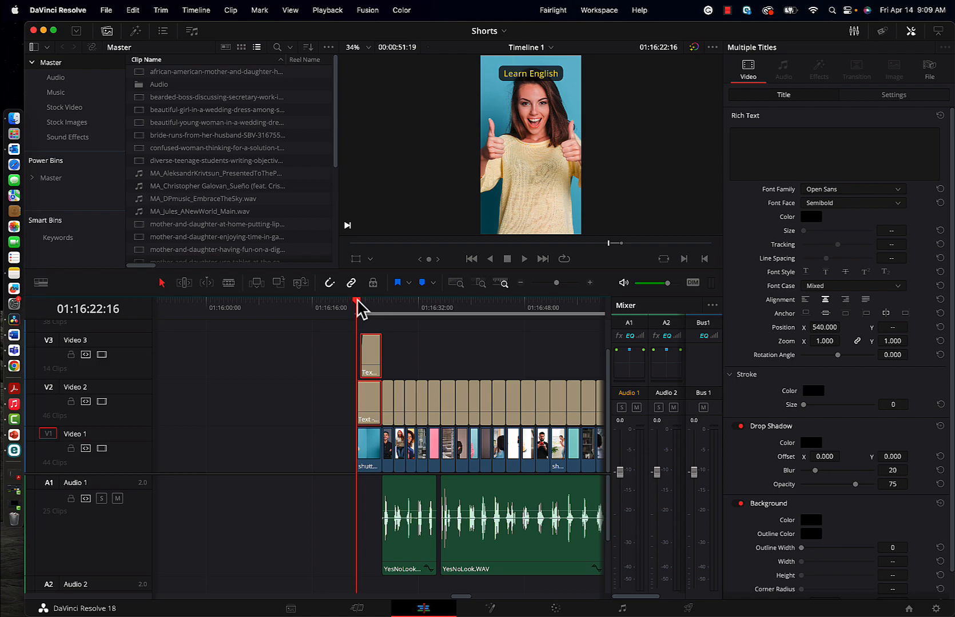
left_click_drag(356, 299, 373, 302)
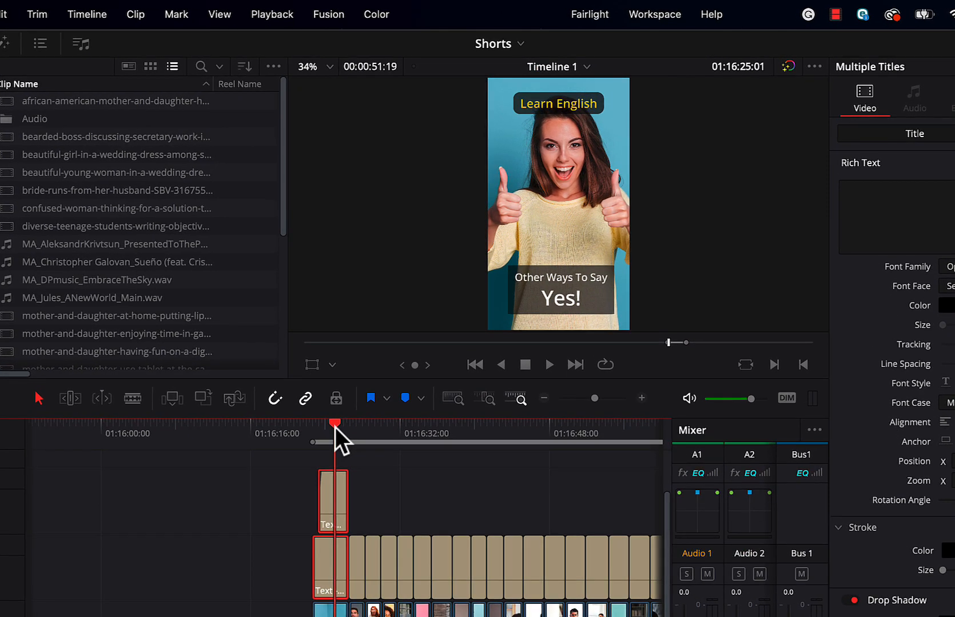
left_click_drag(335, 427, 650, 438)
key("super+minus")
key("super+minus")
left_click_drag(347, 428, 437, 445)
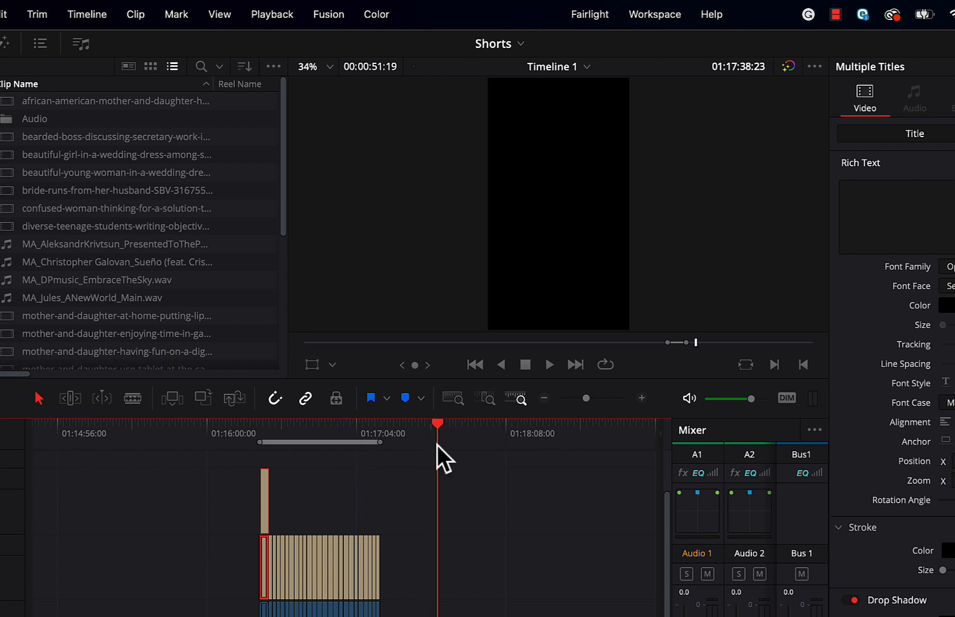
left_click(380, 434)
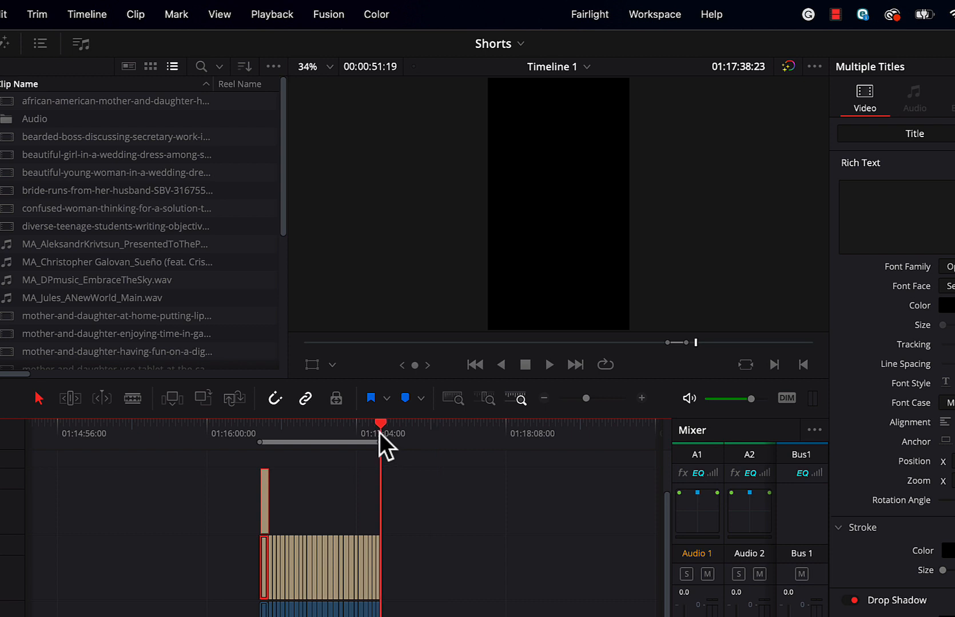
left_click(444, 434)
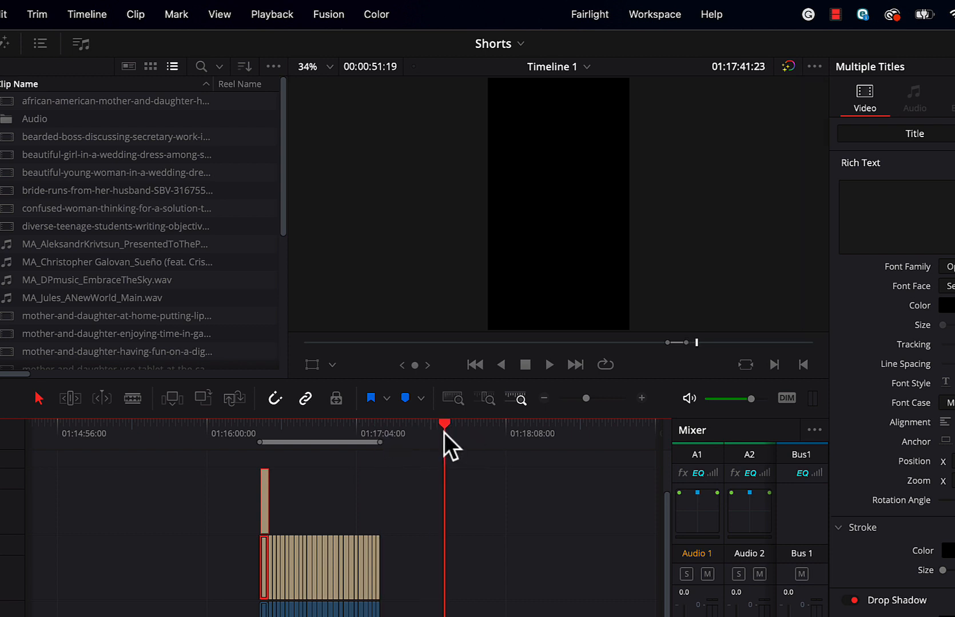
Place YesNoLook.WAV from the Audio bin on the Audio 1 track in the empty stretch after the finished short.
left_click(12, 124)
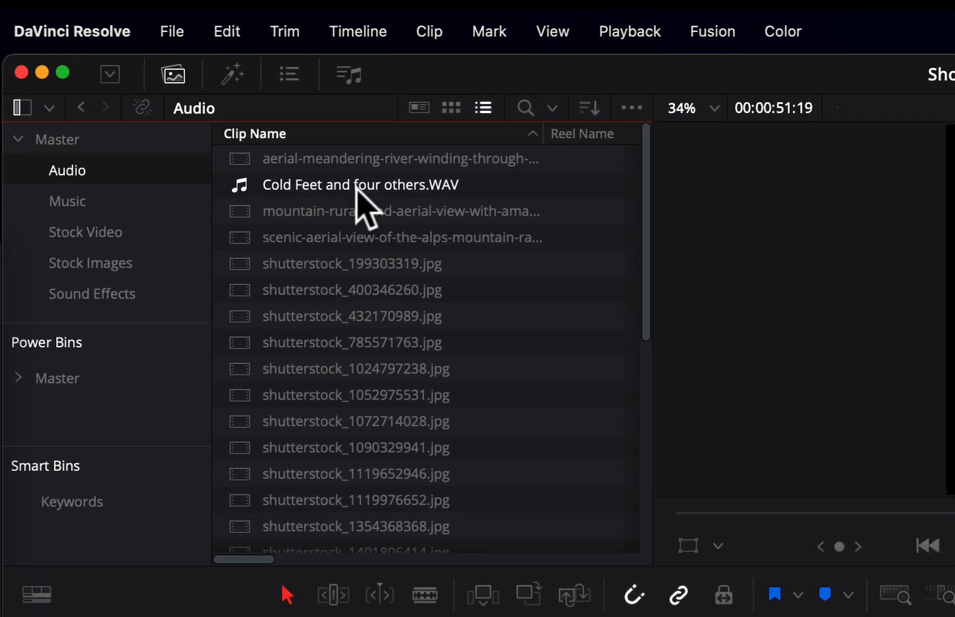
scroll(277, 458, "down", 5)
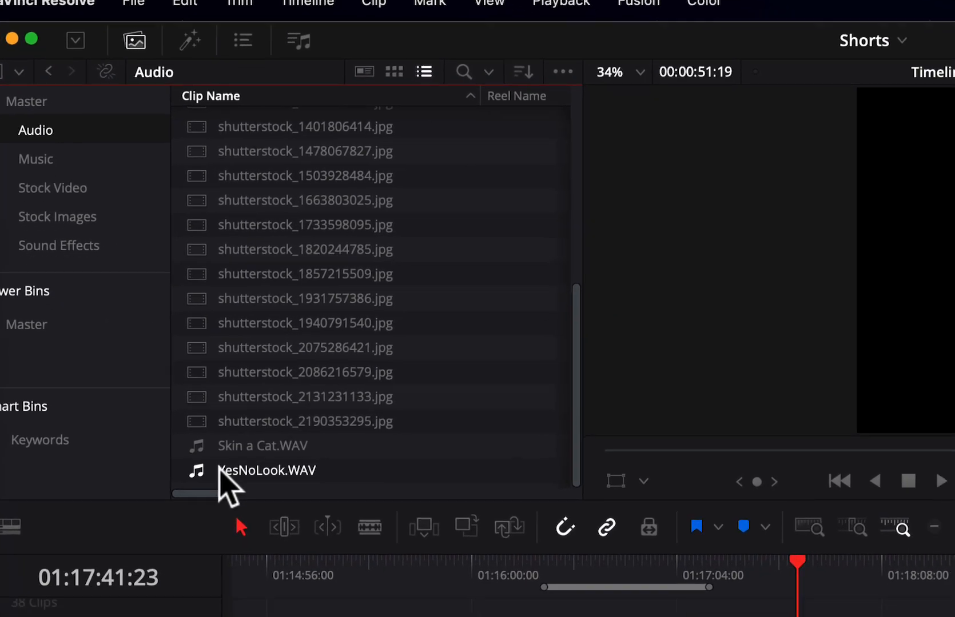
left_click_drag(218, 469, 494, 486)
left_click(277, 204)
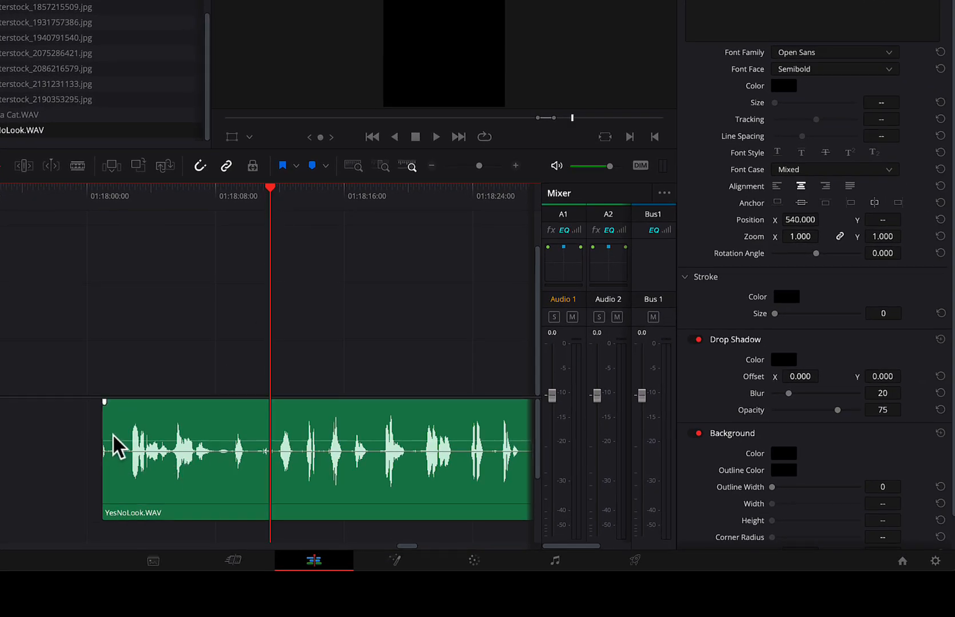
left_click_drag(124, 399, 294, 411)
Play the beginning of the newly placed recording to check its channel levels in the mixer.
key("space")
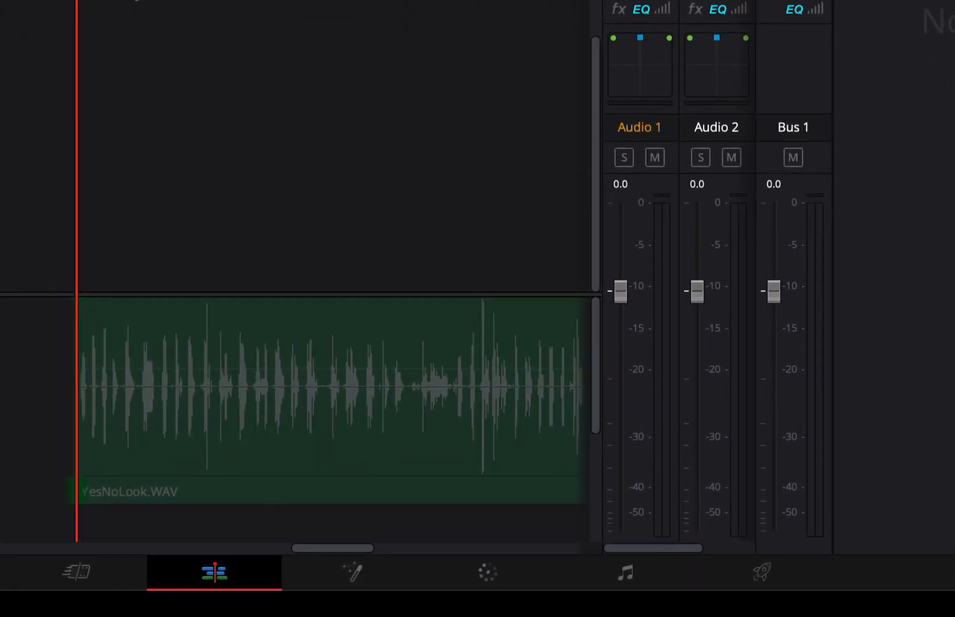
key("space")
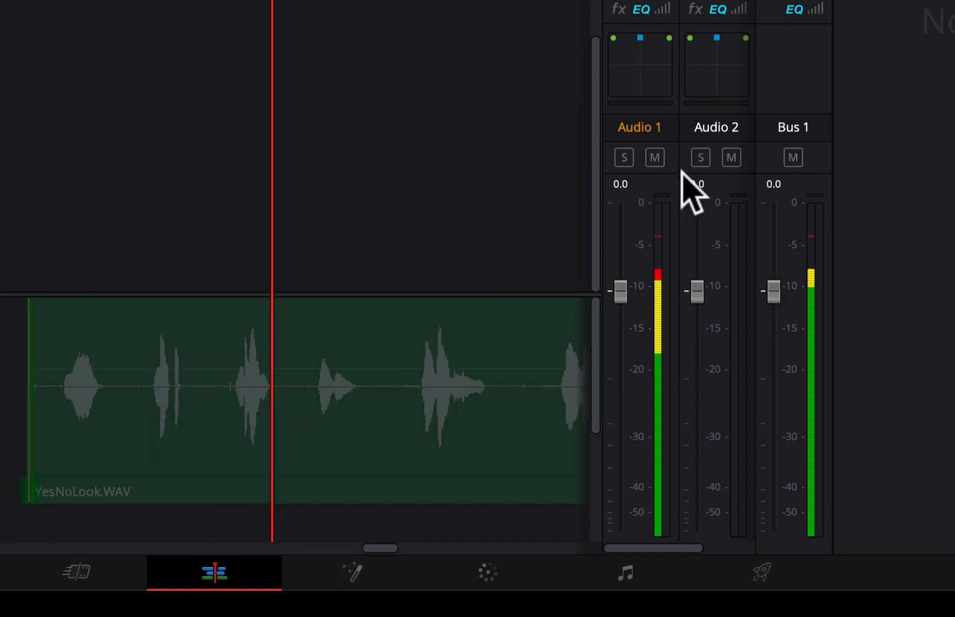
key("space")
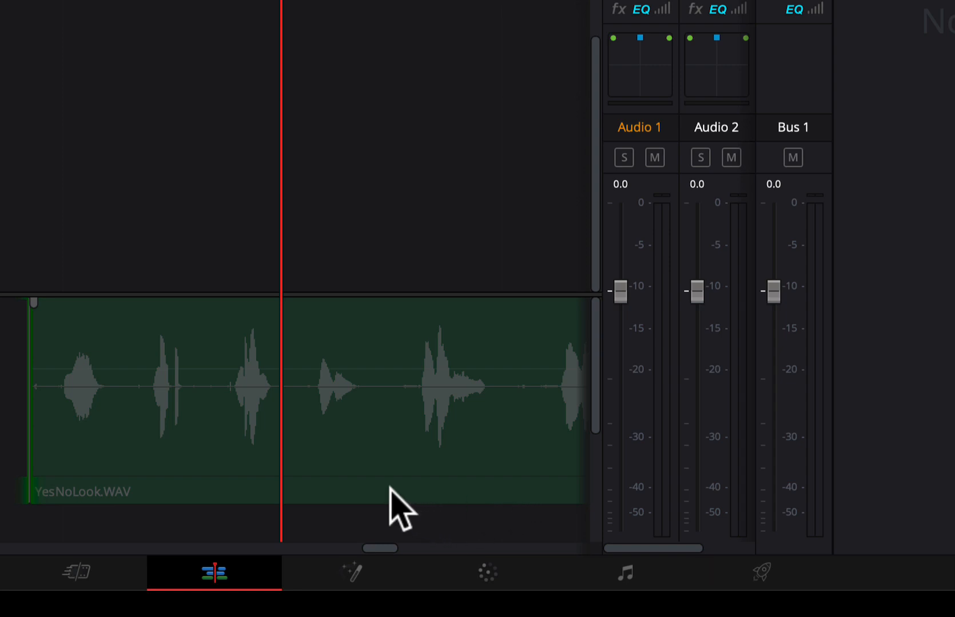
Set the YesNoLook.WAV clip's audio format to Stereo with Embedded Channel 1 as the source for the right channel.
right_click(362, 454)
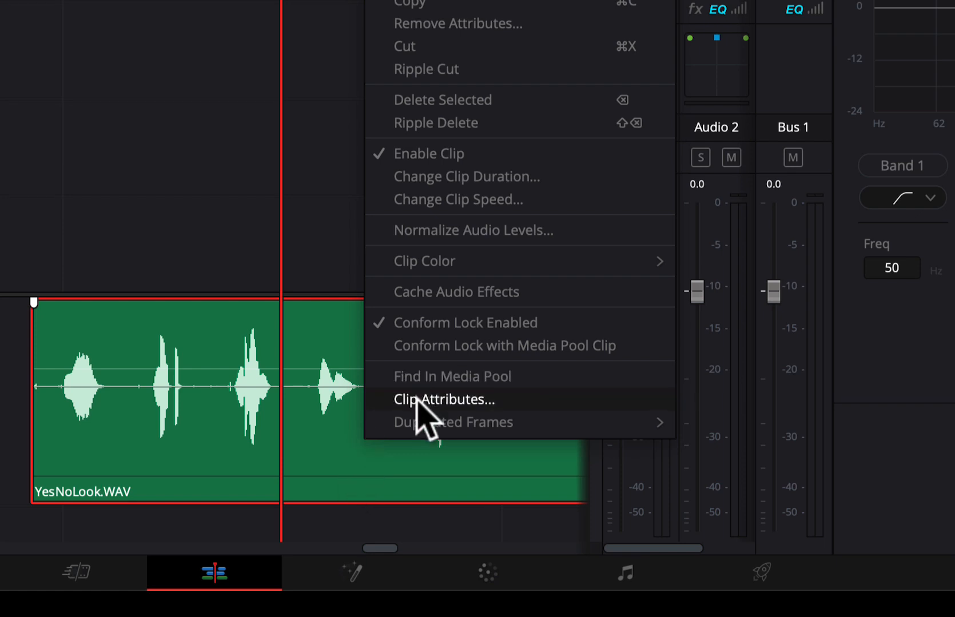
left_click(420, 400)
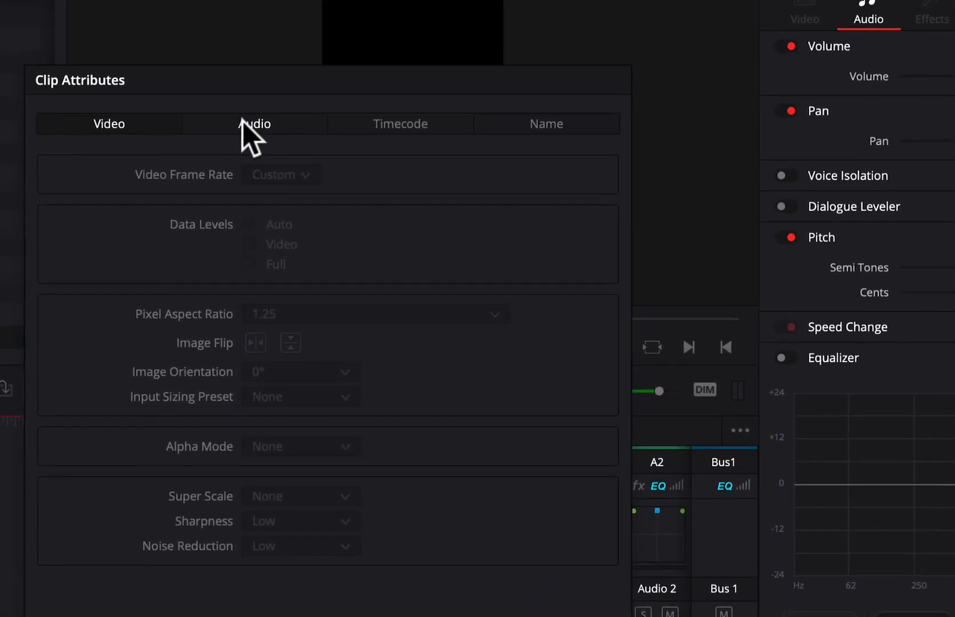
left_click(243, 122)
left_click(167, 257)
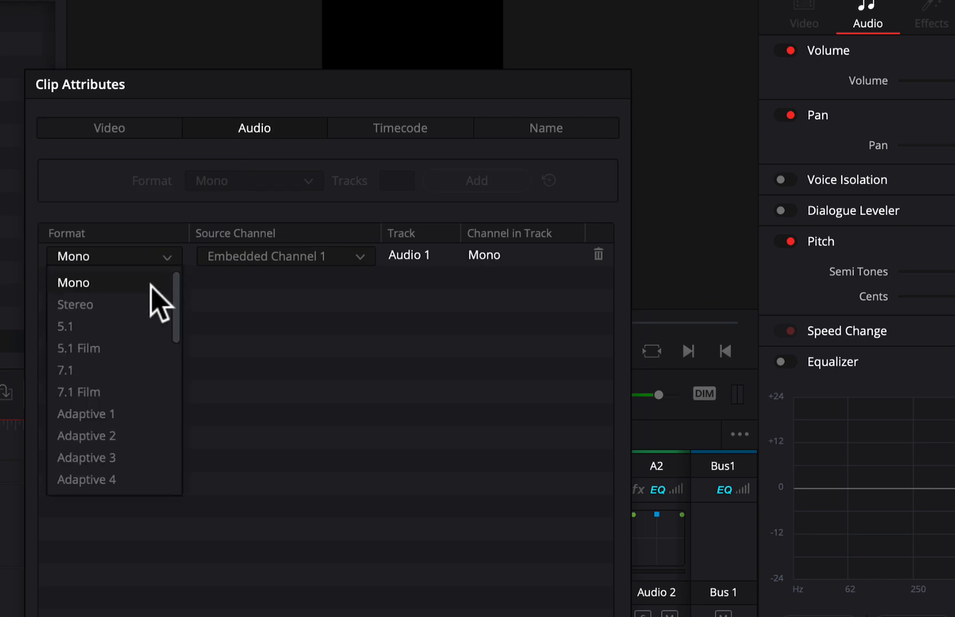
left_click(137, 307)
left_click(349, 279)
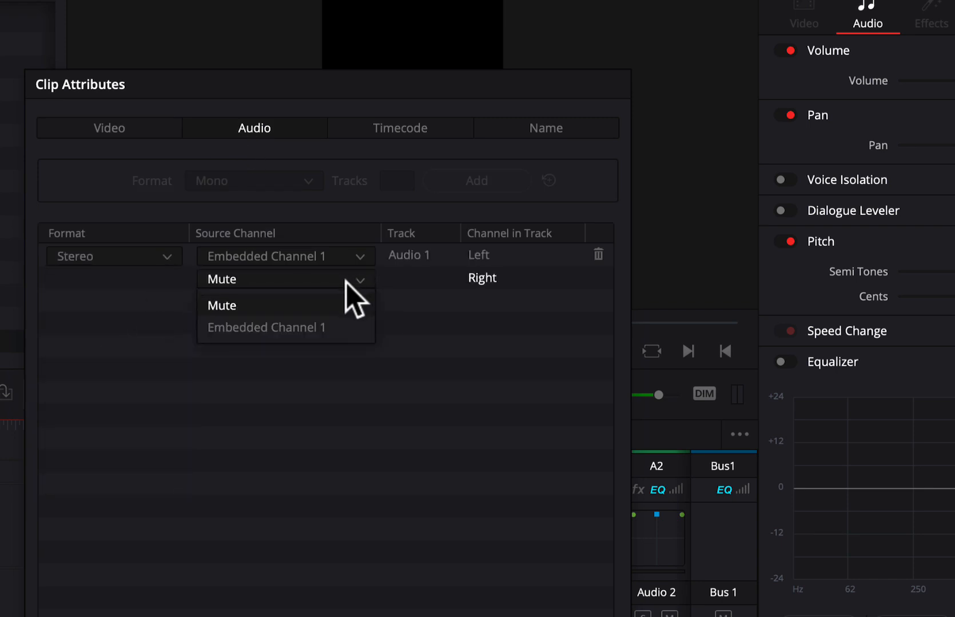
left_click(295, 329)
key("Return")
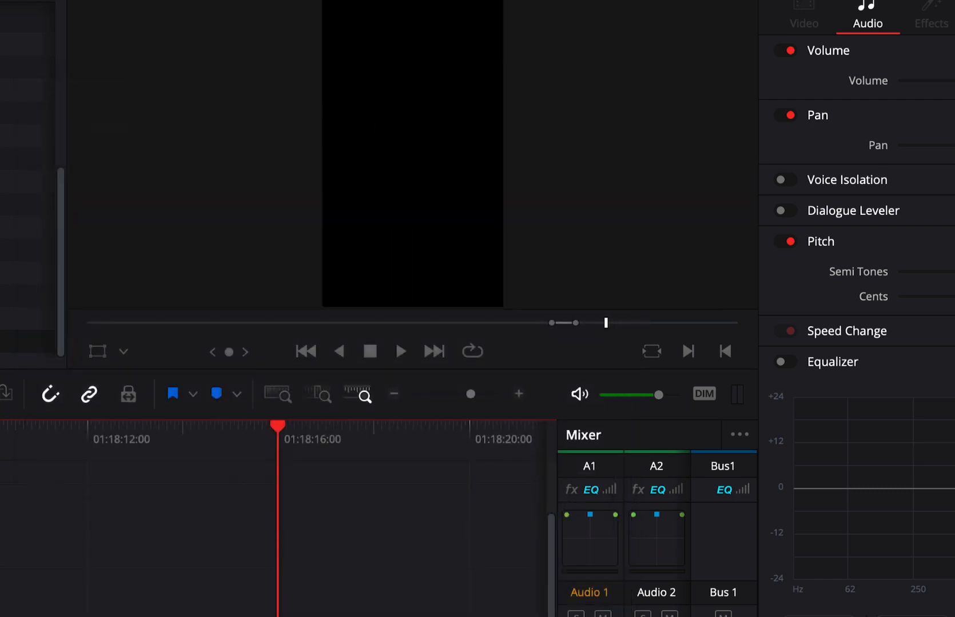
Play the stereo recording to check both channels and lower the clip's volume slightly.
key("space")
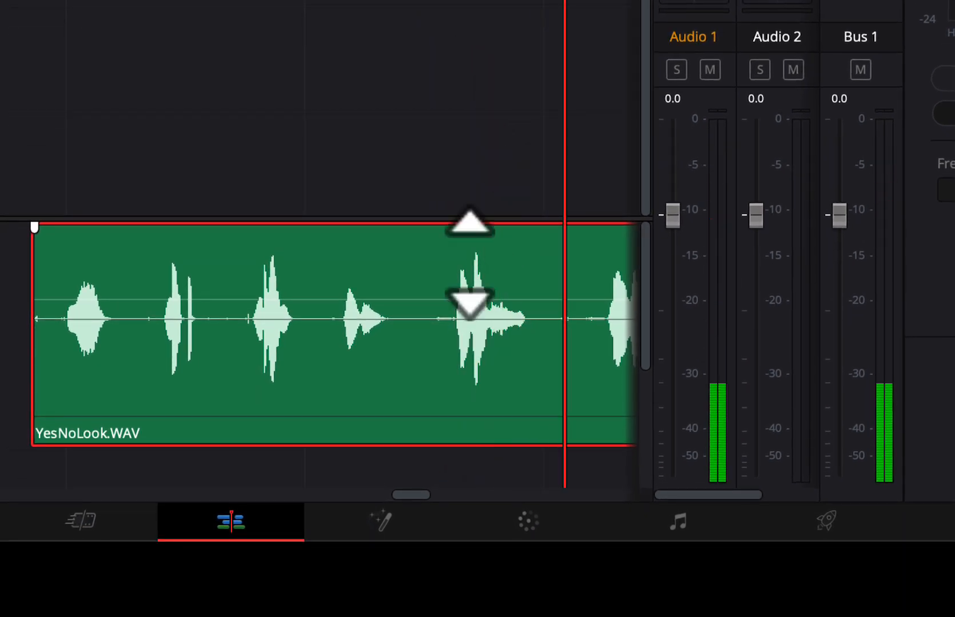
left_click_drag(442, 275, 443, 277)
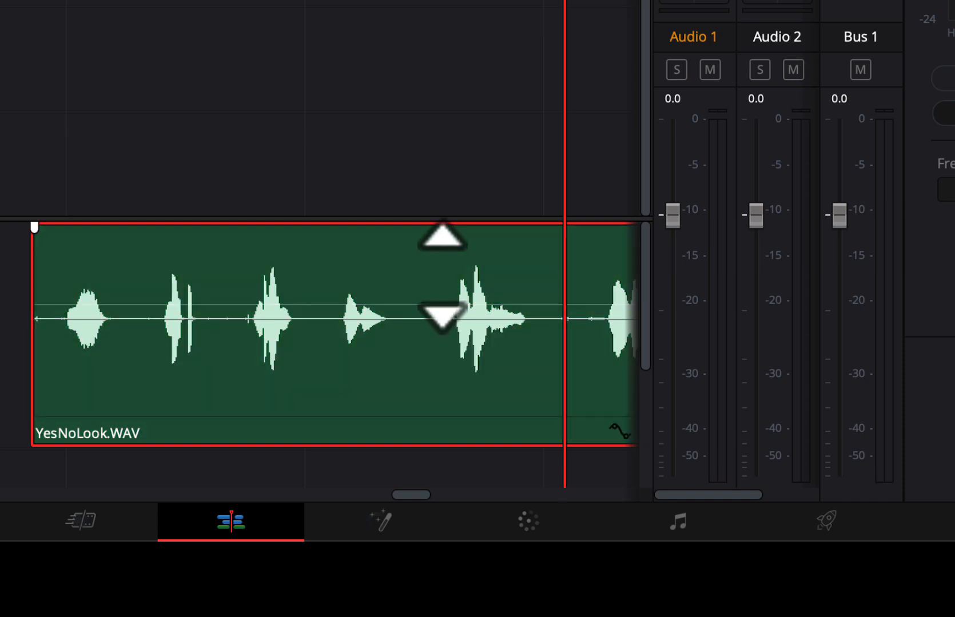
key("ctrl+minus")
key("ctrl+minus")
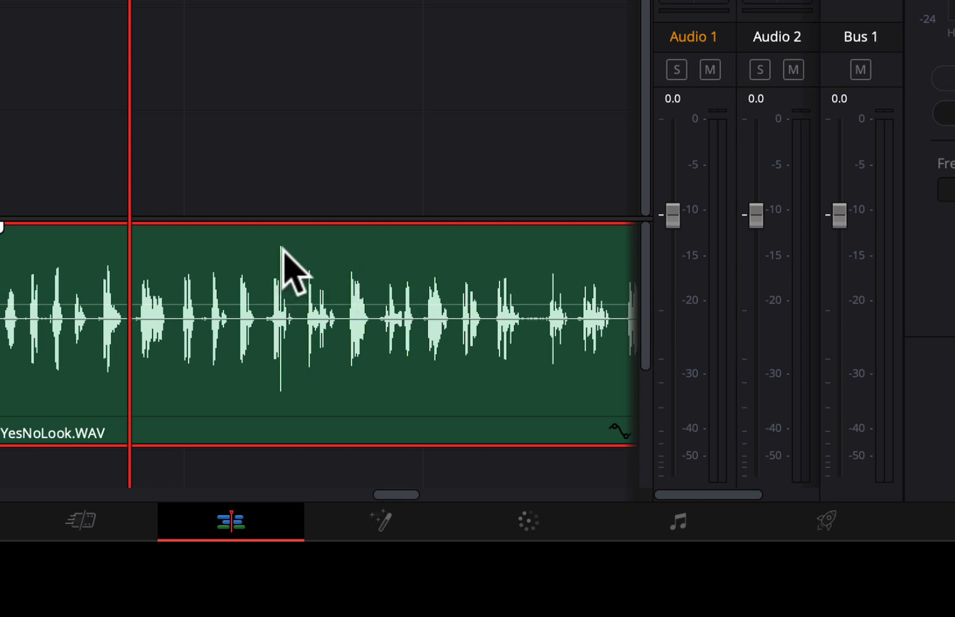
Split the YesNoLook.WAV recording at the pauses between its sections and space the resulting pieces apart along the audio track.
key("space")
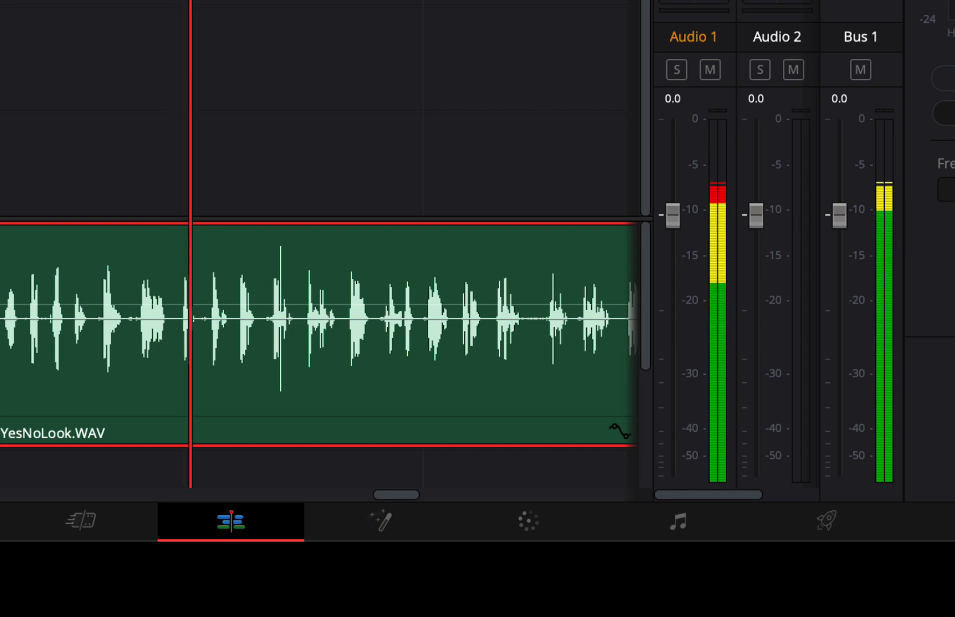
left_click(151, 0)
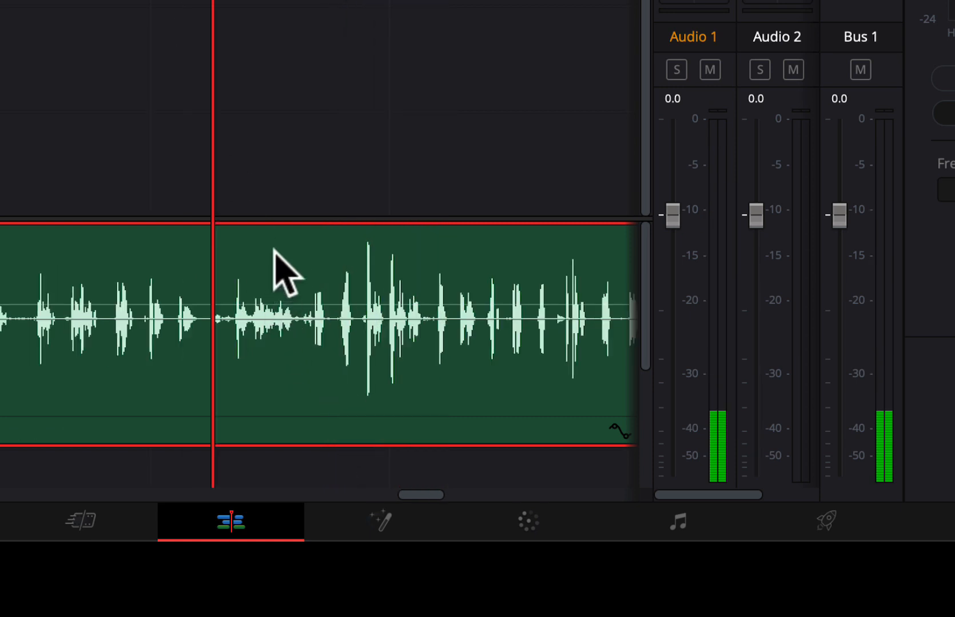
key("ctrl+b")
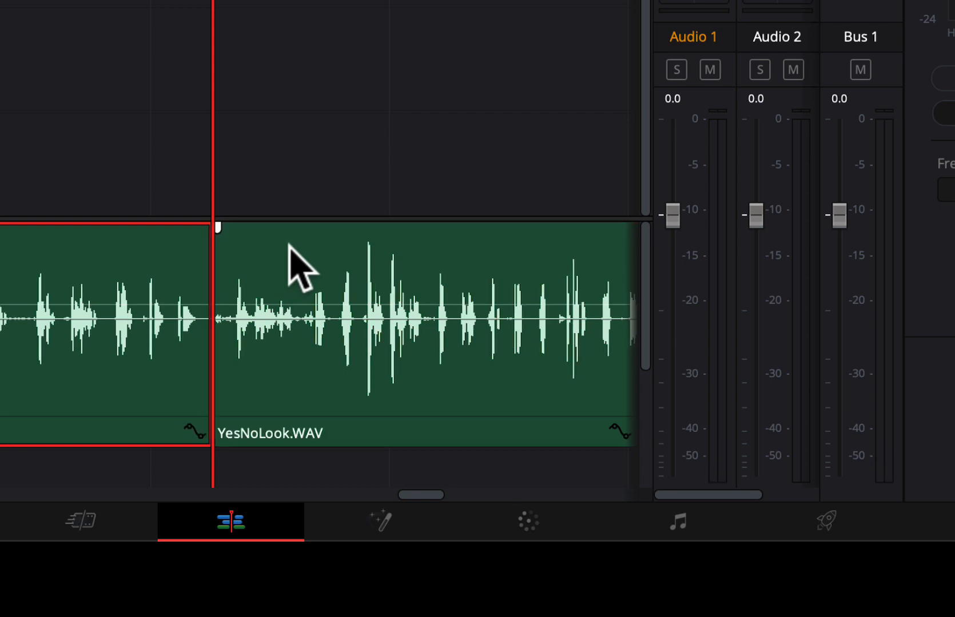
key("ctrl+minus")
left_click_drag(281, 257, 431, 281)
key("ctrl+minus")
key("ctrl+minus")
left_click_drag(230, 277, 503, 299)
key("Up")
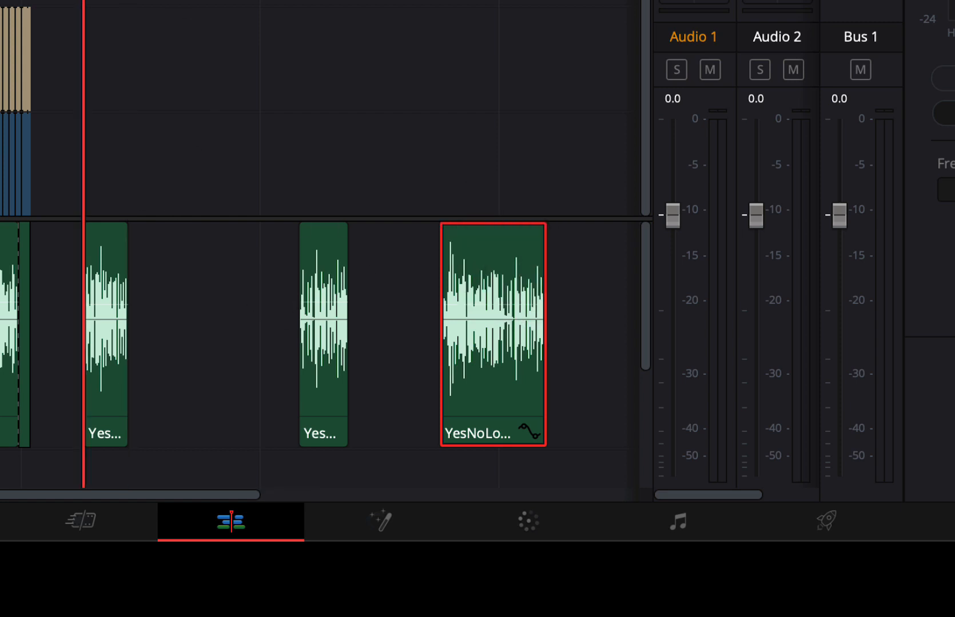
Copy the finished short's two opening title clips and paste them at a new in point just before the unedited YesNoLook.WAV recording.
key("ctrl+equal")
key("ctrl+equal")
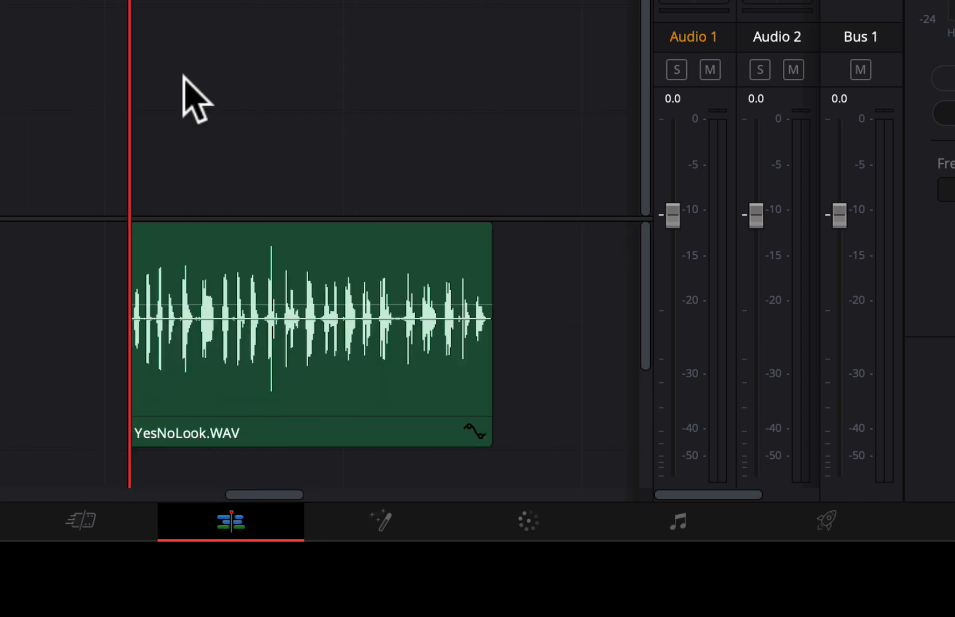
left_click_drag(255, 492, 211, 487)
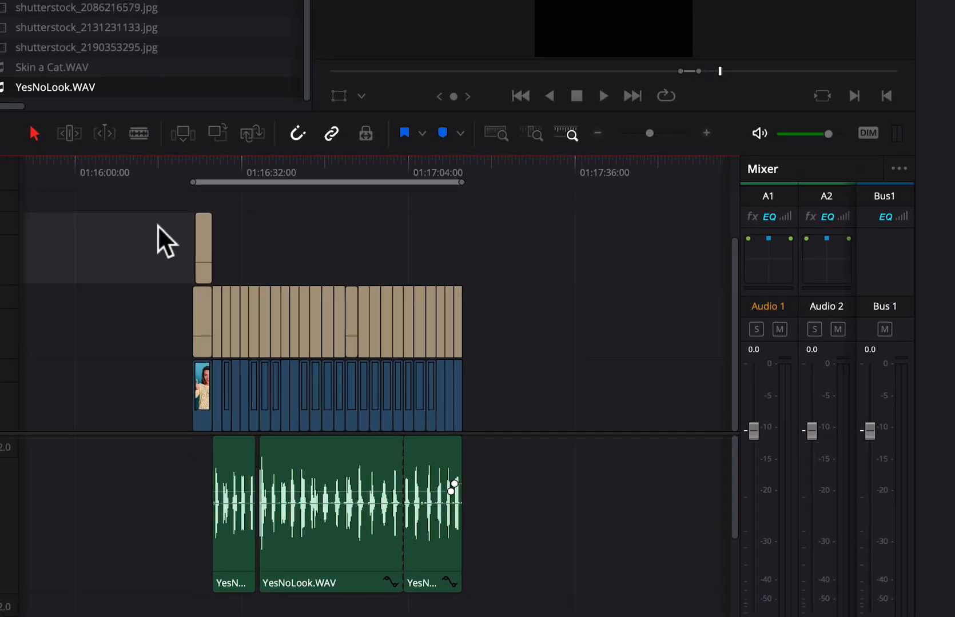
left_click_drag(162, 226, 190, 242)
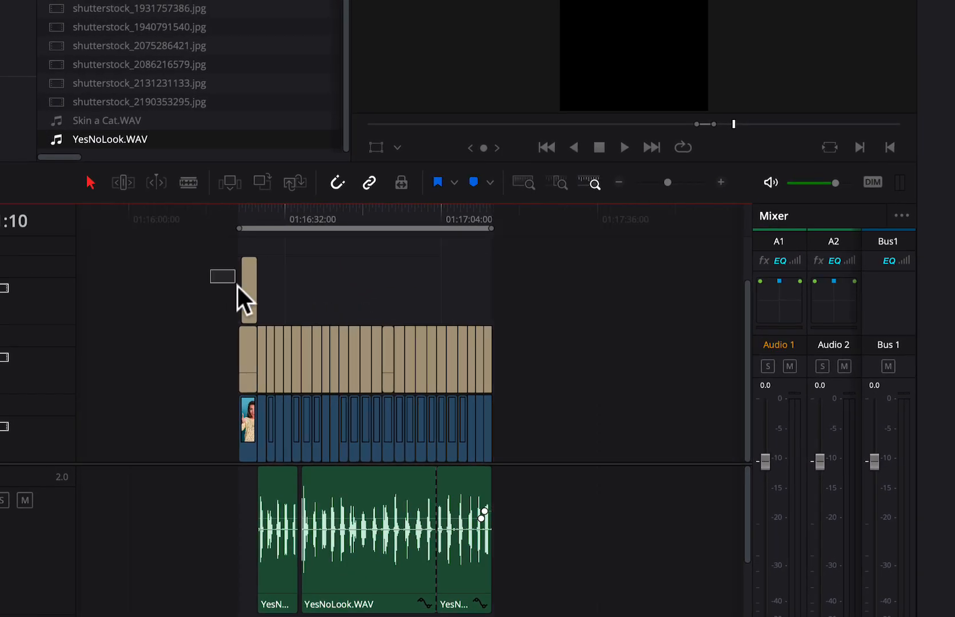
left_click_drag(236, 284, 247, 357)
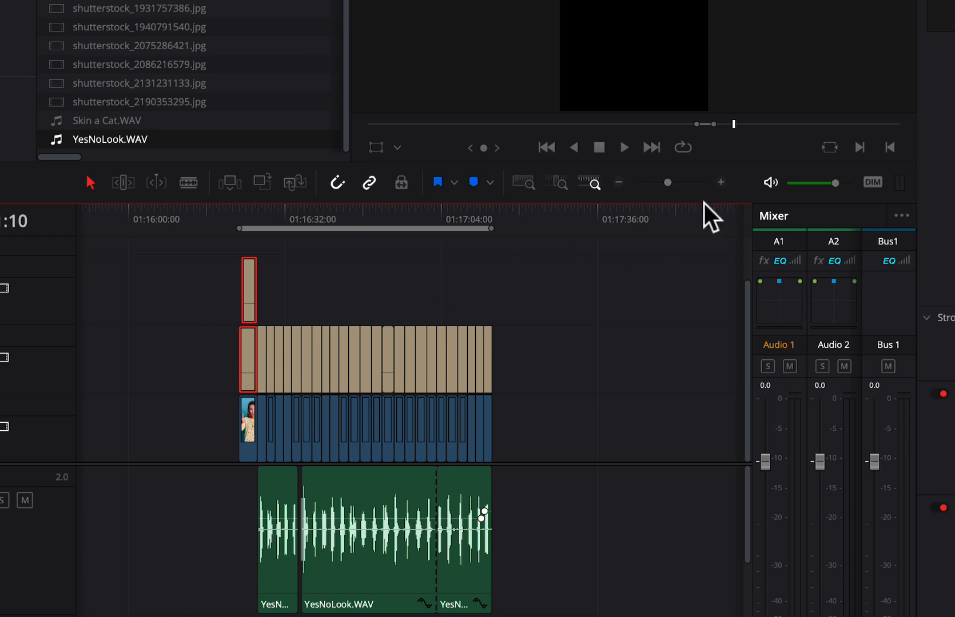
key("super+minus")
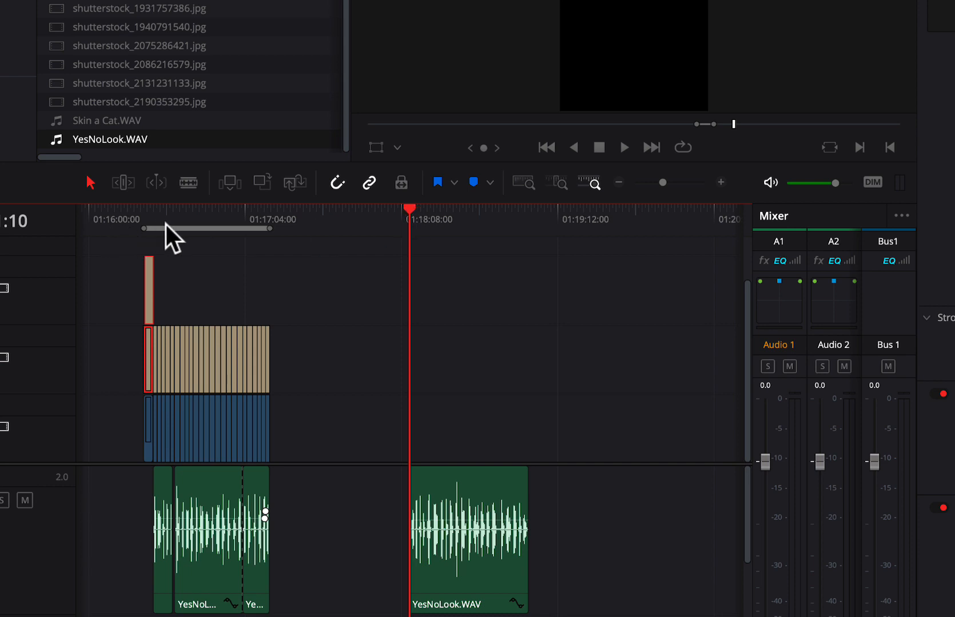
left_click_drag(165, 223, 142, 229)
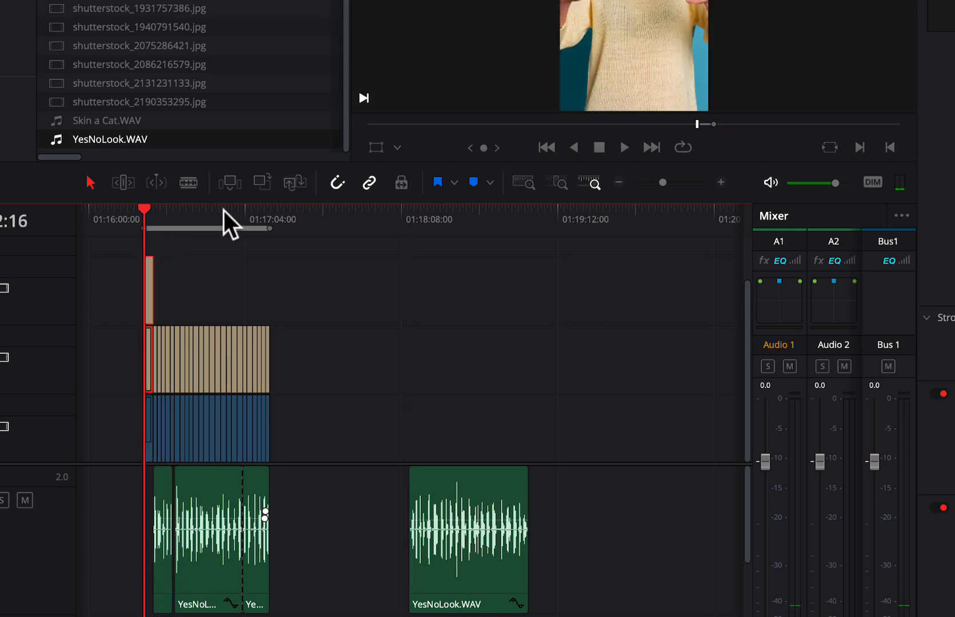
left_click(398, 227)
left_click_drag(396, 226, 394, 229)
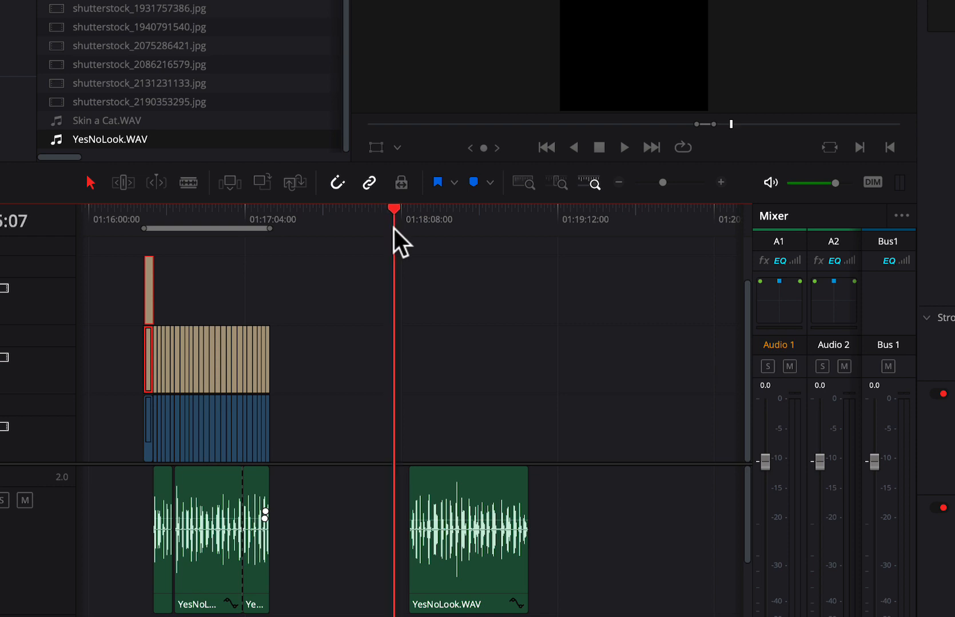
key("i")
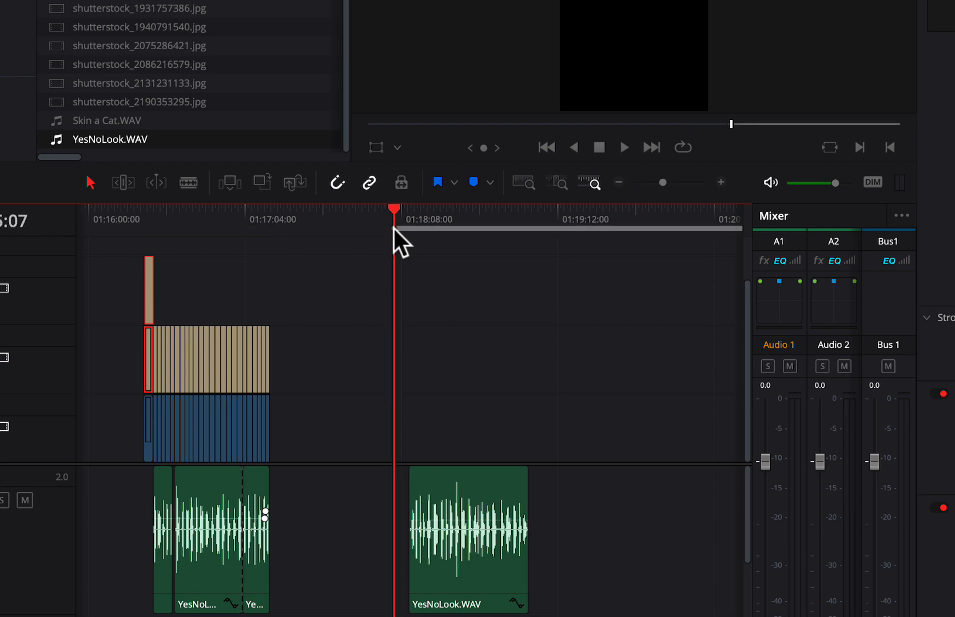
key("ctrl+v")
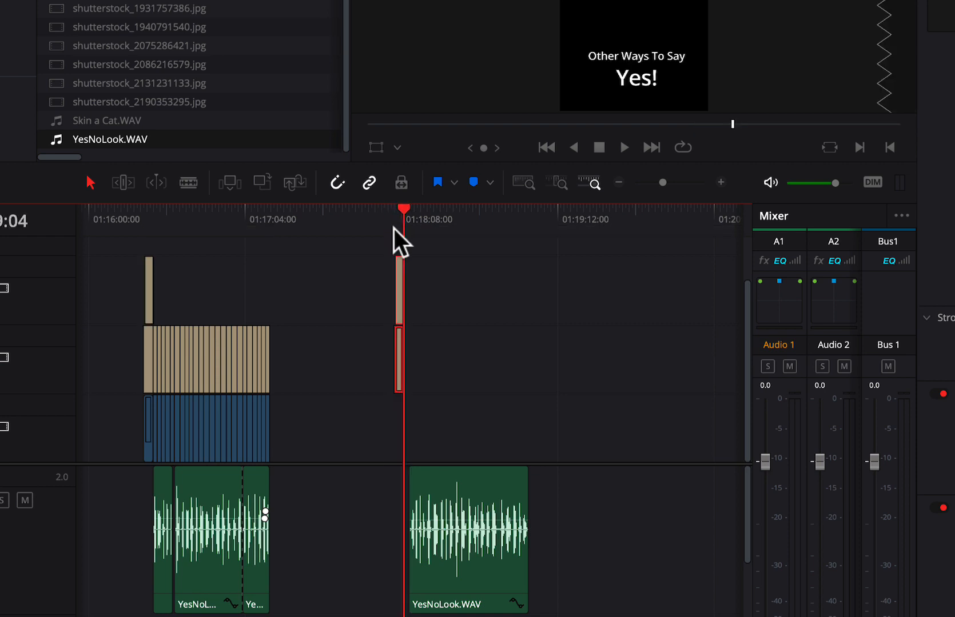
Move the two pasted title clips so they end at the start of the YesNoLook.WAV recording and place the playhead over them.
key("ctrl+equal")
key("ctrl+equal")
key("ctrl+equal")
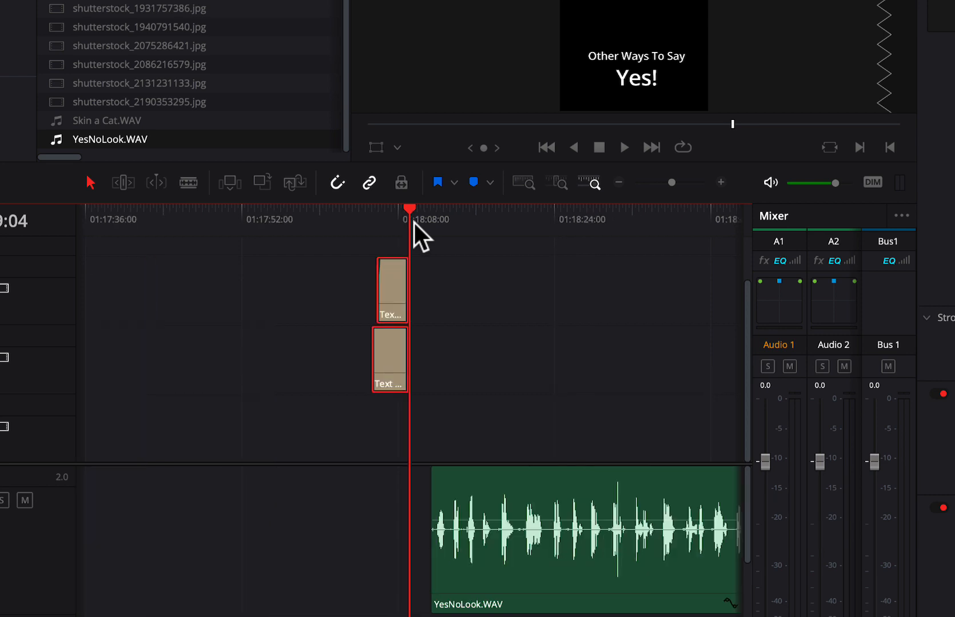
left_click_drag(412, 212, 375, 215)
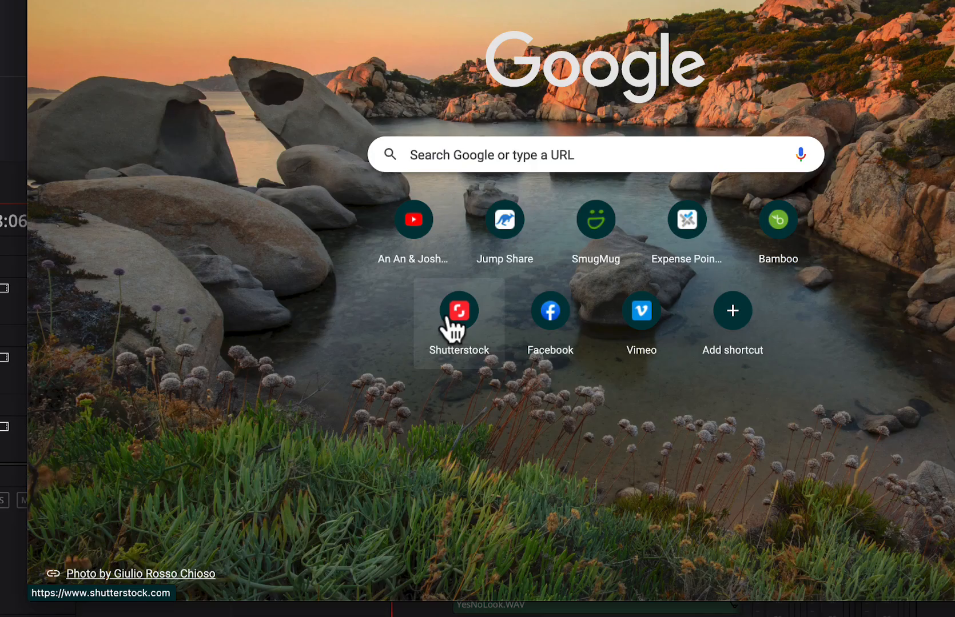
Switch to the browser and search Shutterstock's images for "No!".
left_click(451, 311)
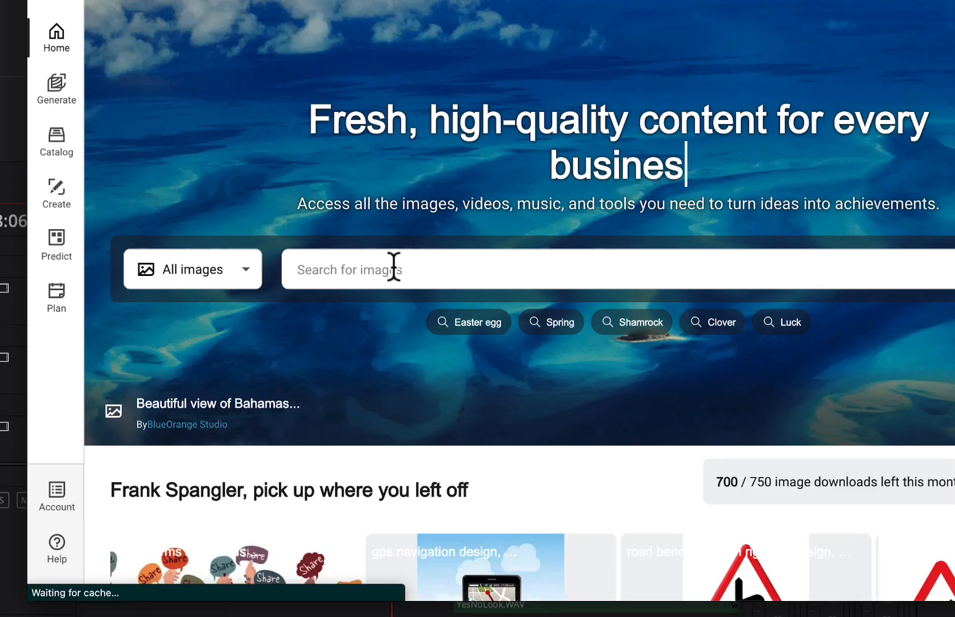
left_click(391, 270)
type("No")
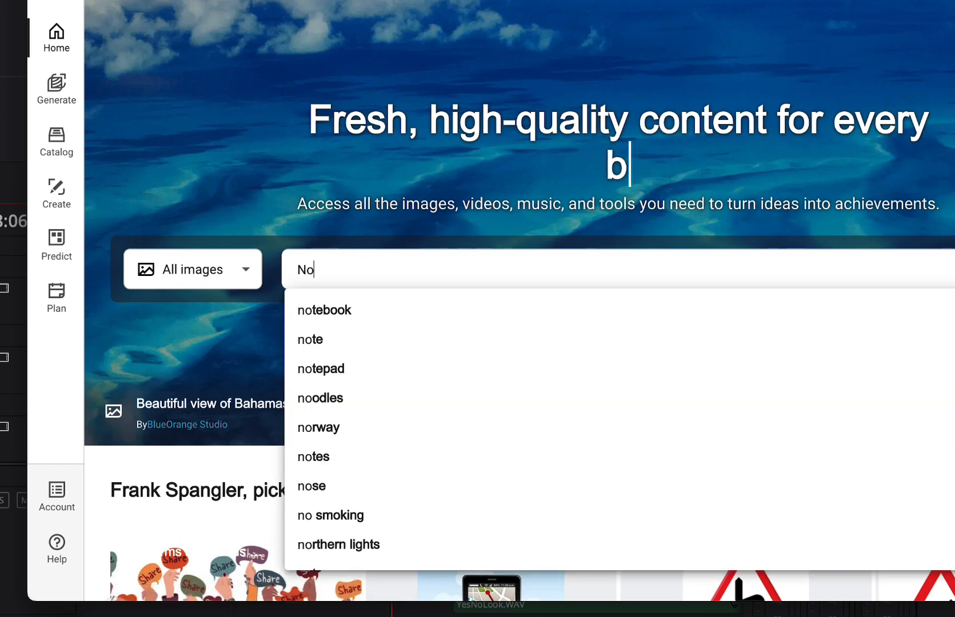
type("!")
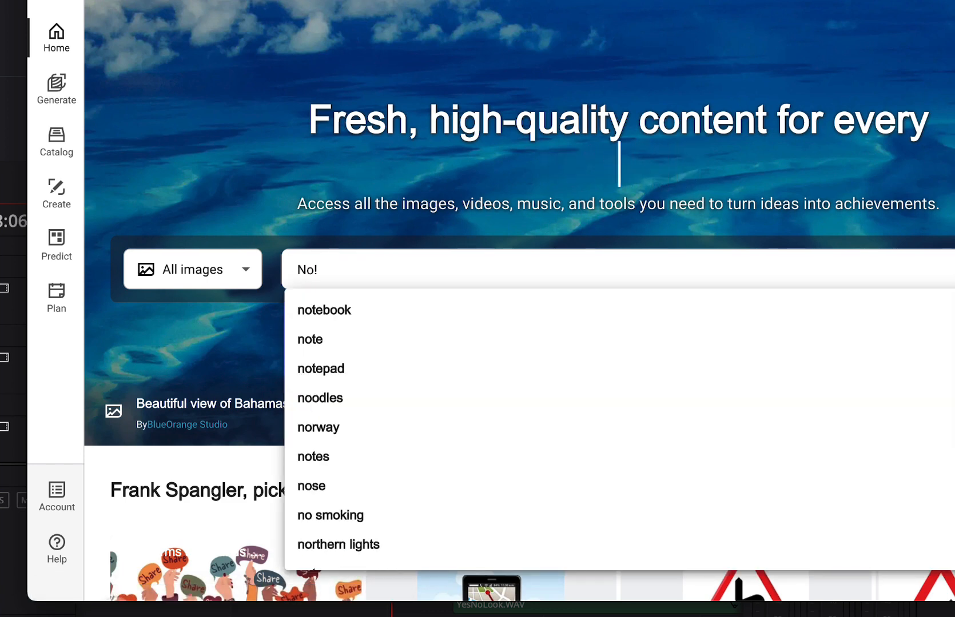
key("Return")
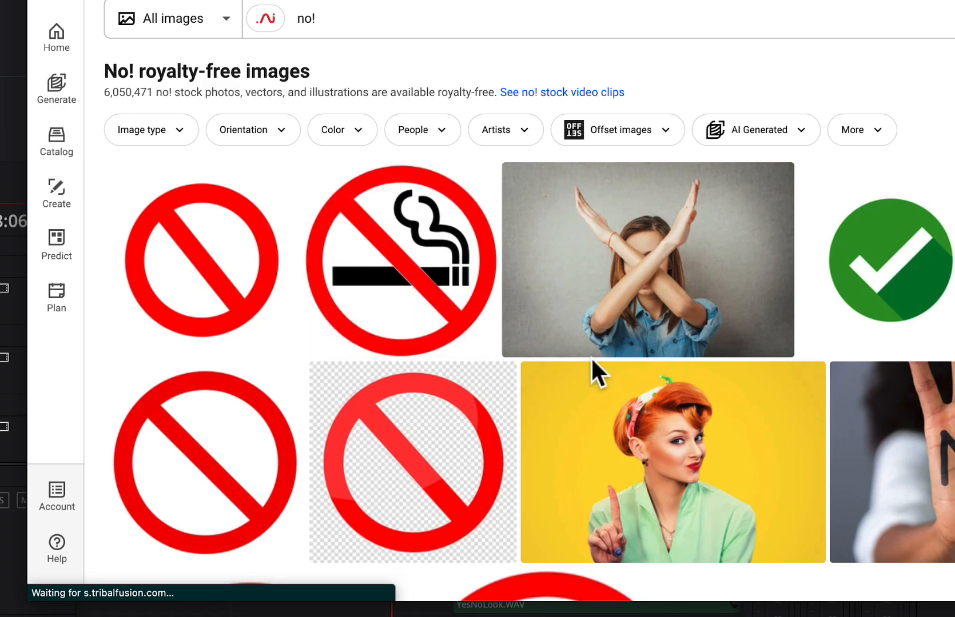
Download the large JPG of the businessman in tie and glasses holding up his hands, under the Standard license.
scroll(592, 372, "down", 5)
scroll(596, 371, "down", 5)
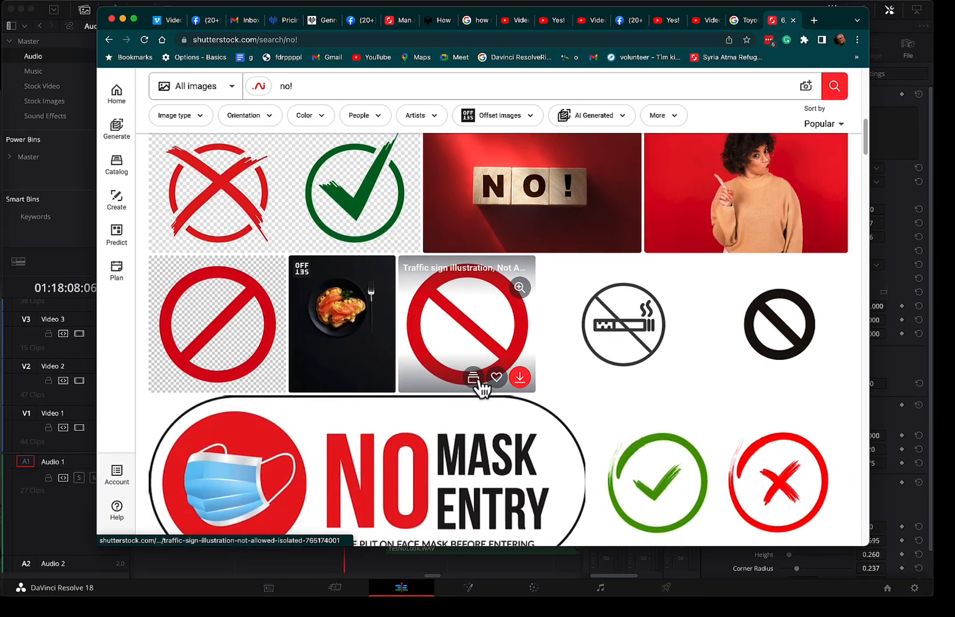
scroll(499, 385, "down", 5)
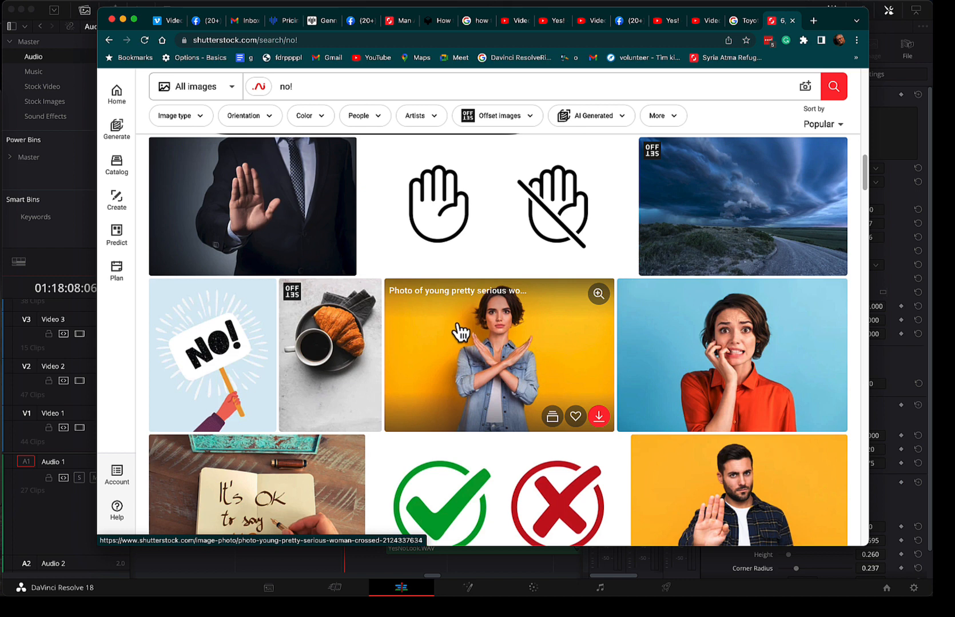
scroll(506, 360, "down", 5)
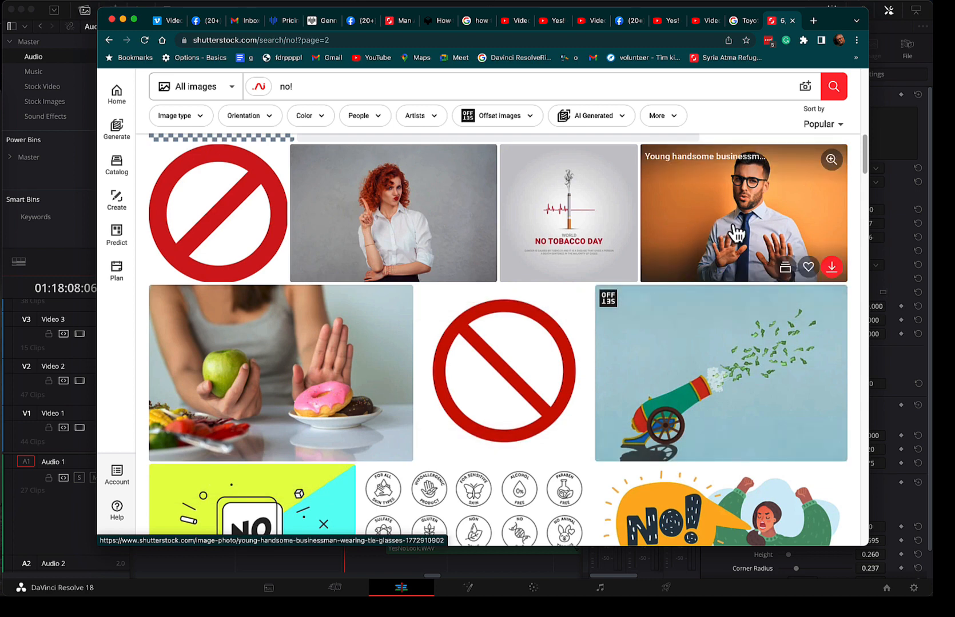
left_click(831, 267)
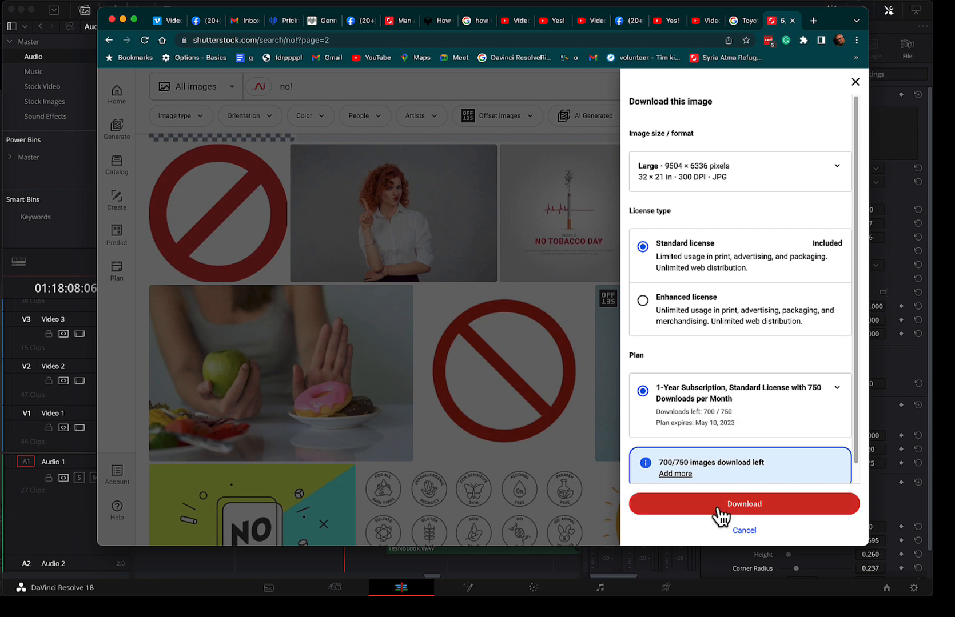
left_click(721, 515)
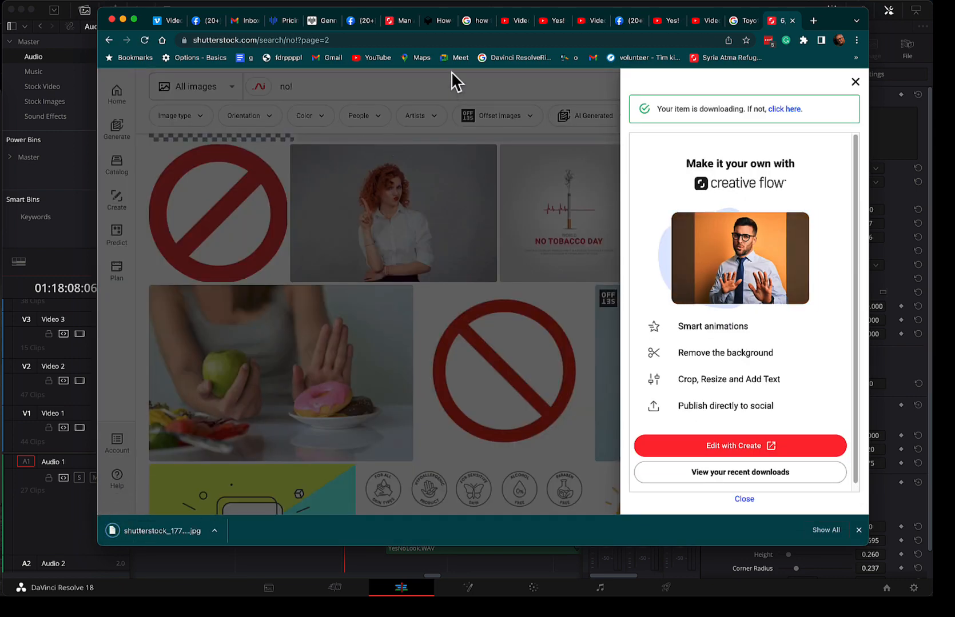
left_click(856, 86)
Download the photos of the woman crossing her arms on light blue and the woman in an orange top showing refusal.
scroll(352, 336, "down", 6)
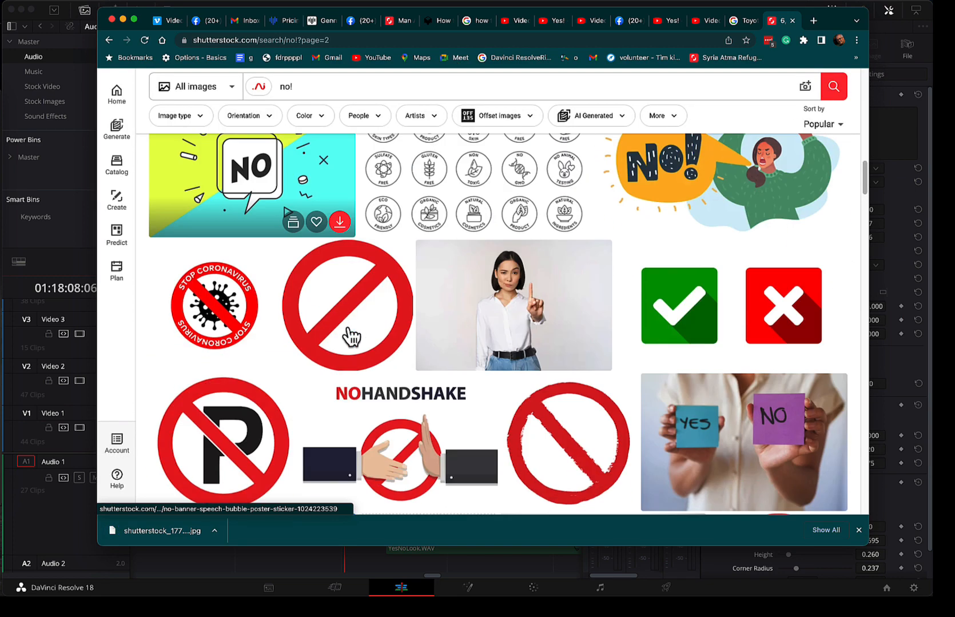
scroll(352, 337, "down", 1)
scroll(351, 335, "down", 1)
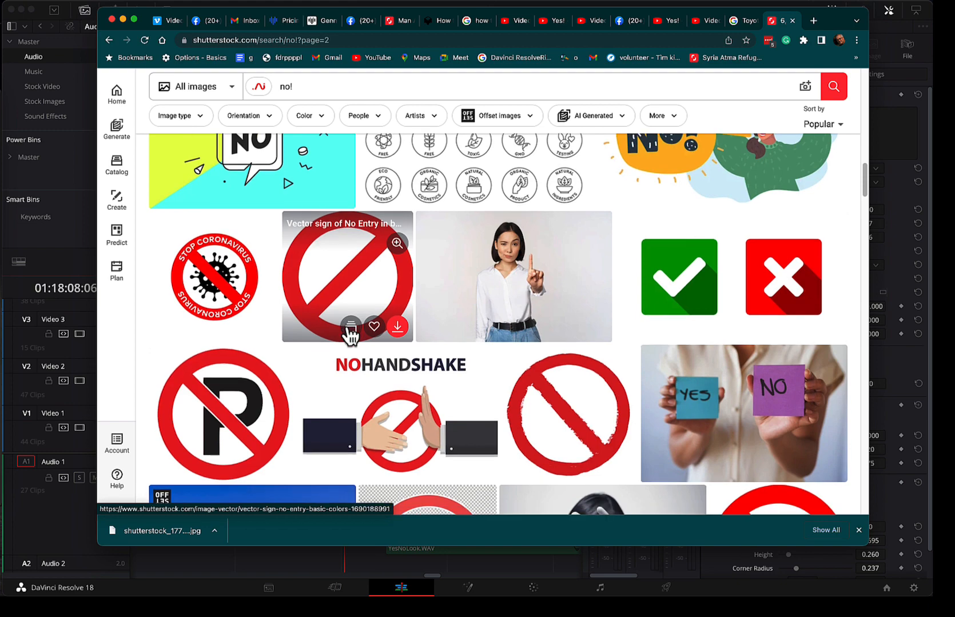
scroll(349, 336, "down", 1)
scroll(350, 336, "down", 8)
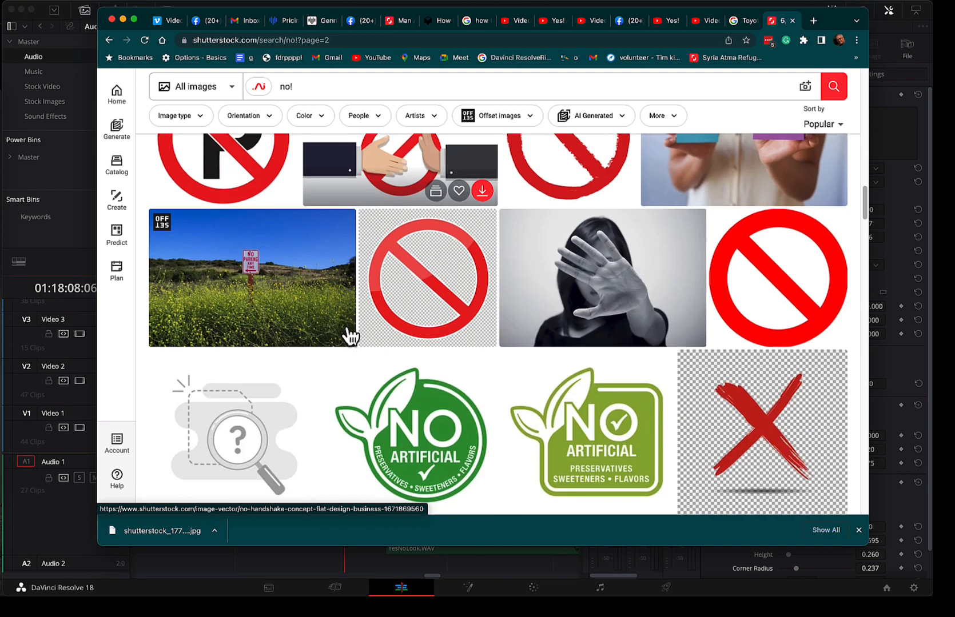
scroll(350, 336, "down", 7)
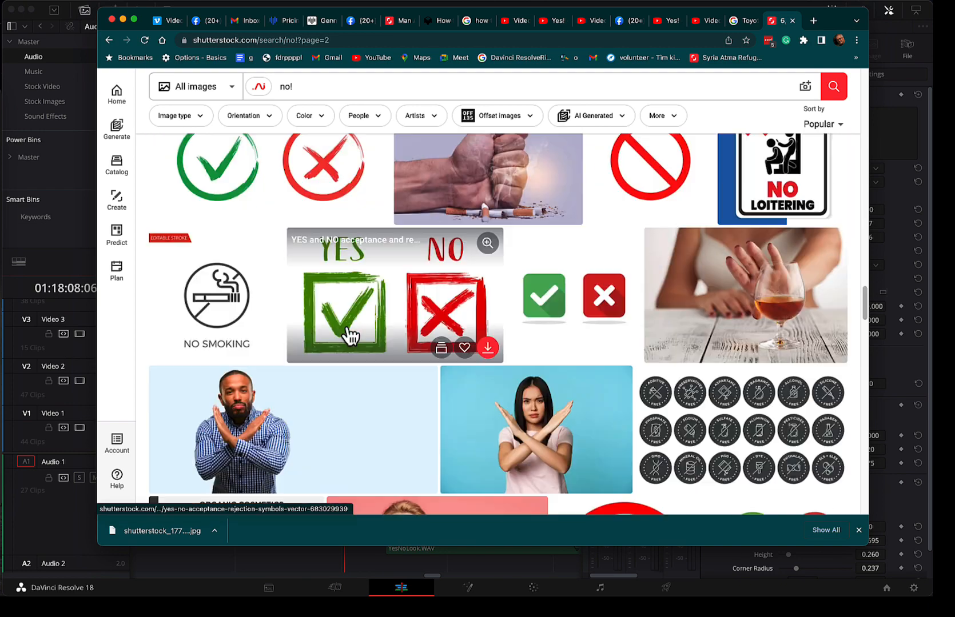
scroll(350, 336, "down", 1)
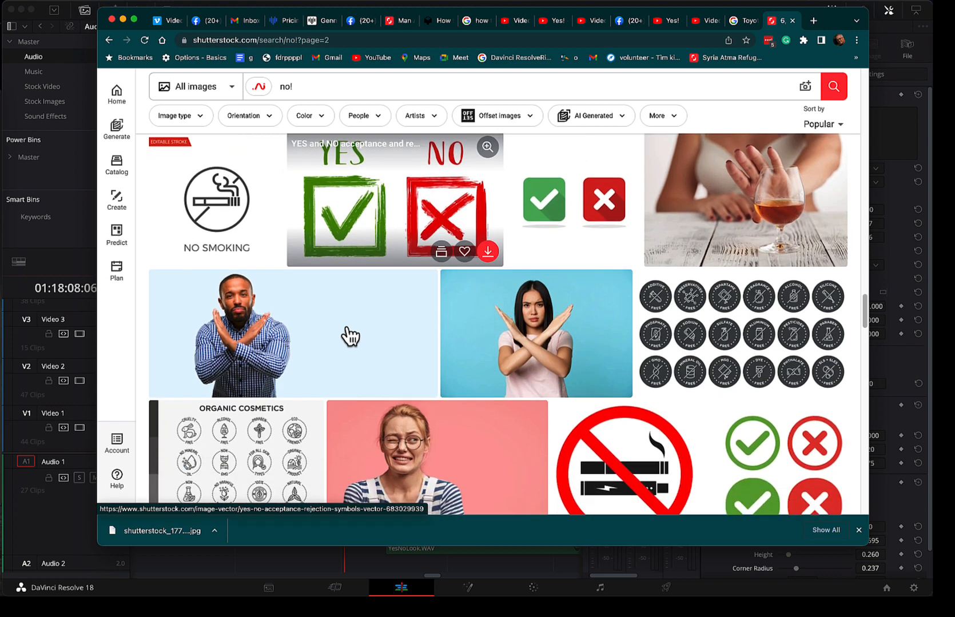
scroll(350, 336, "down", 1)
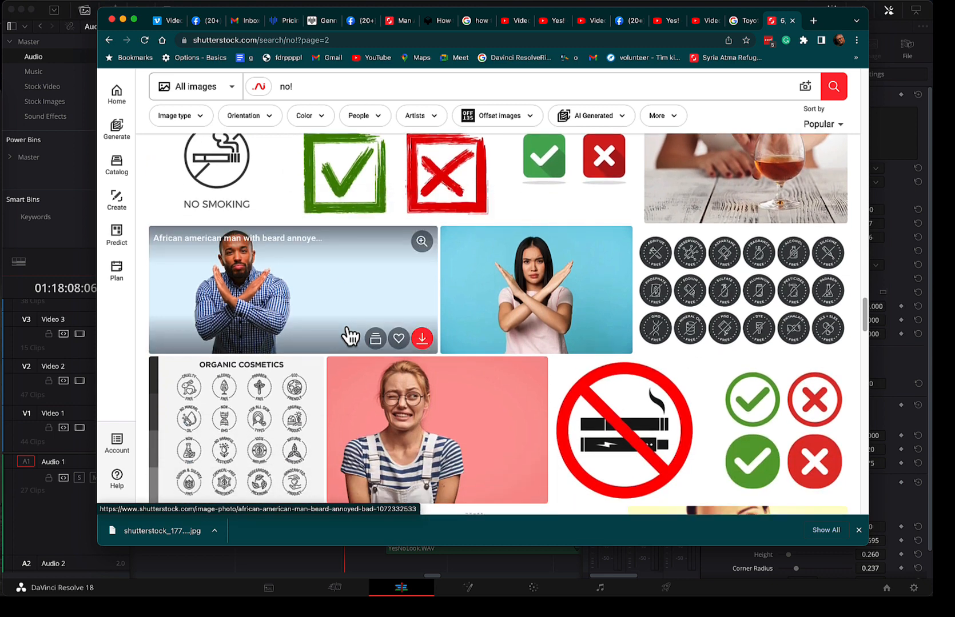
scroll(350, 336, "down", 3)
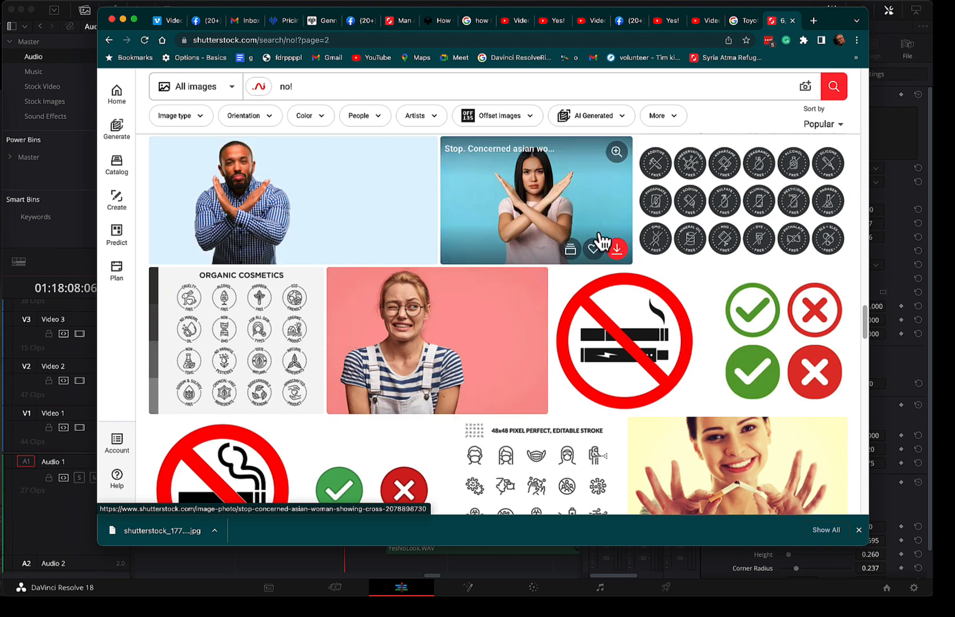
left_click(617, 249)
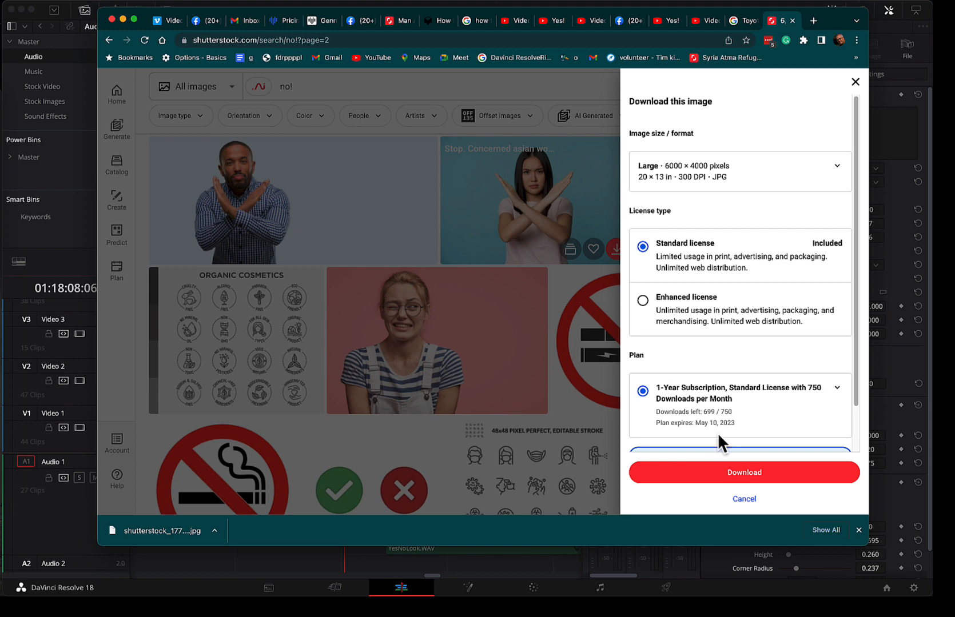
left_click(741, 471)
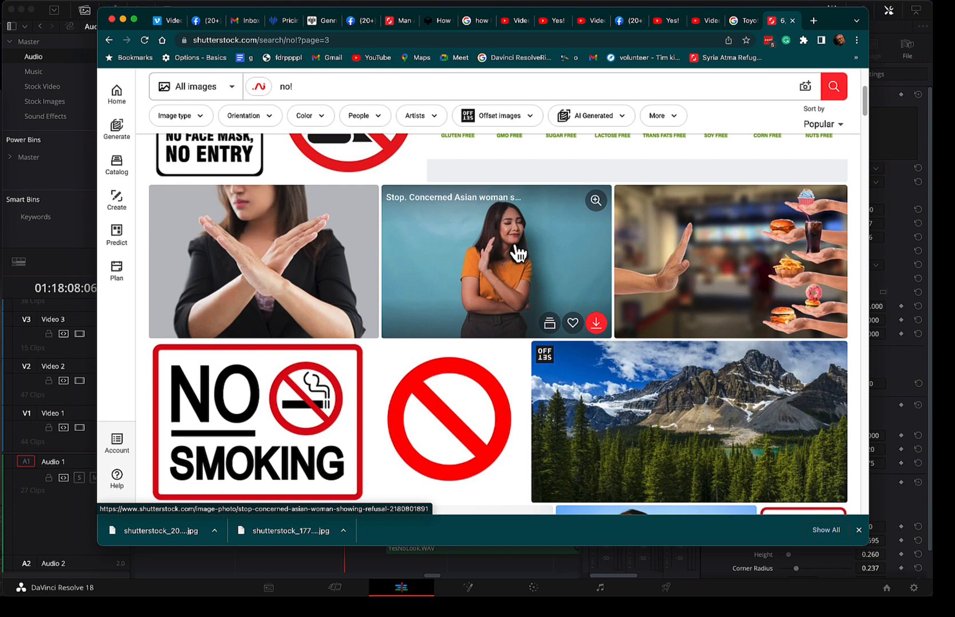
left_click(596, 324)
left_click(750, 473)
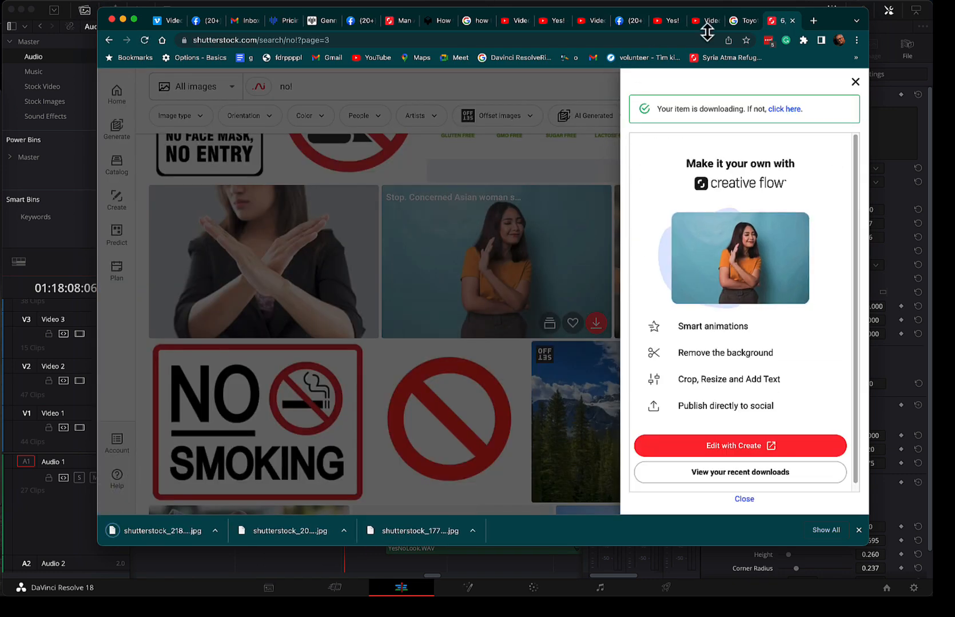
Reposition and shrink the browser window so its downloads sit above the visible DaVinci Resolve timeline.
left_click_drag(718, 13, 724, 27)
left_click_drag(726, 37, 873, 39)
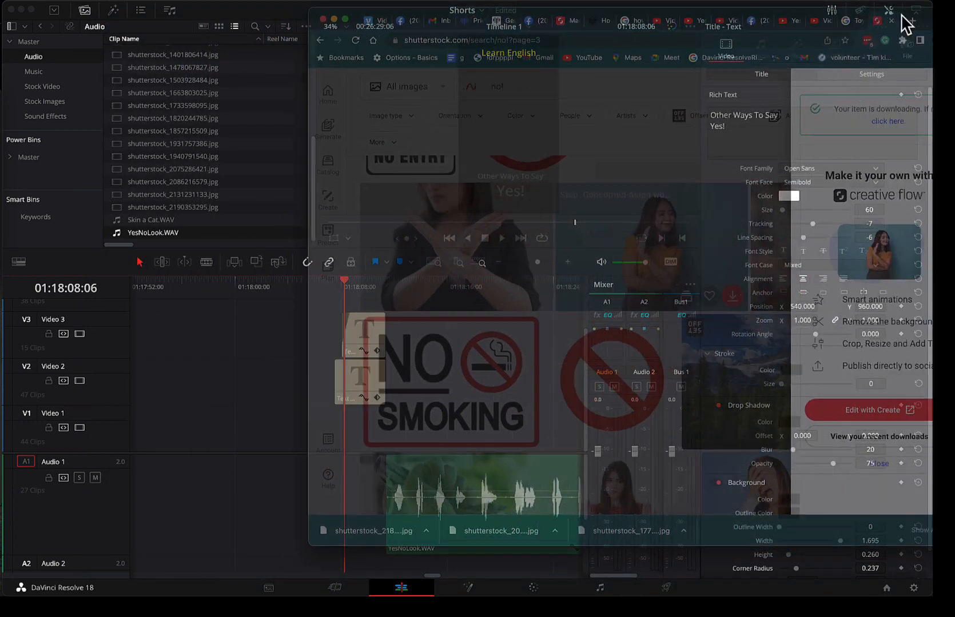
left_click_drag(905, 17, 758, 10)
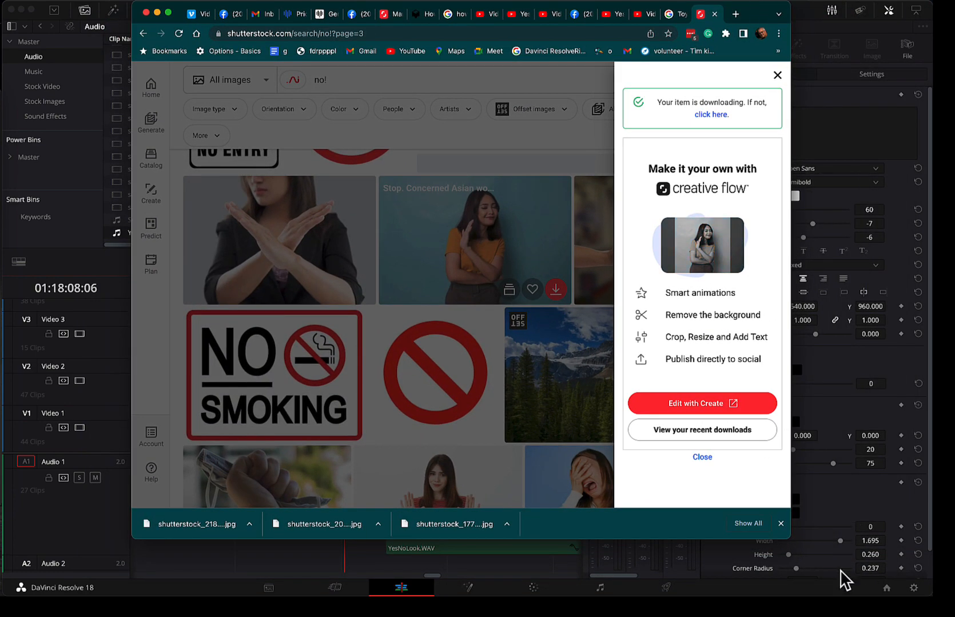
left_click_drag(743, 531, 762, 342)
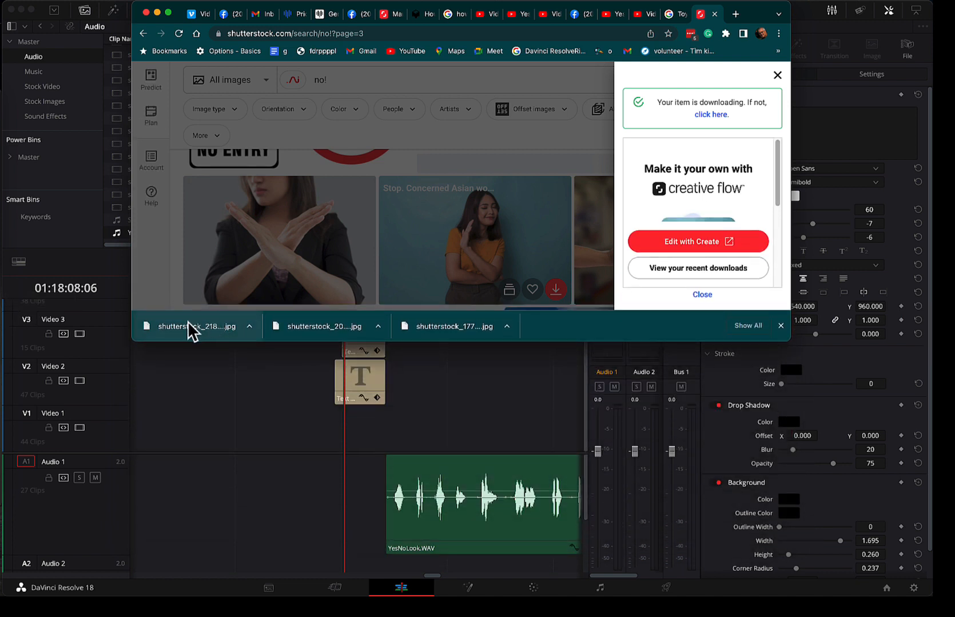
Place shutterstock_2180801891.jpg on Video 1 beneath the pasted titles, return to DaVinci Resolve and preview the frame at 01:18:09:15.
left_click_drag(165, 321, 332, 429)
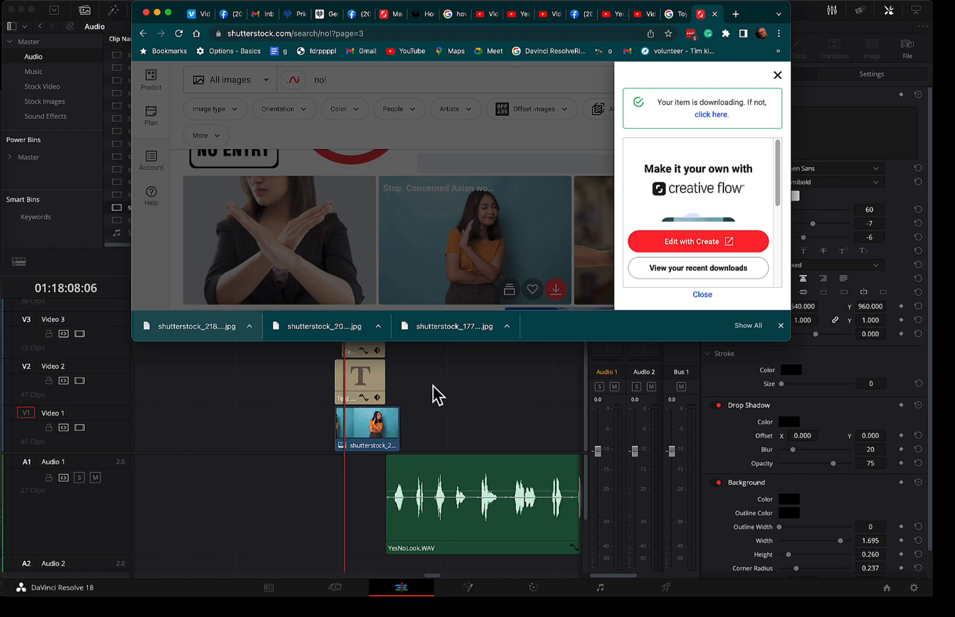
left_click(437, 394)
mouse_move(359, 279)
left_mouse_down()
mouse_move(343, 278)
mouse_move(363, 282)
left_mouse_up()
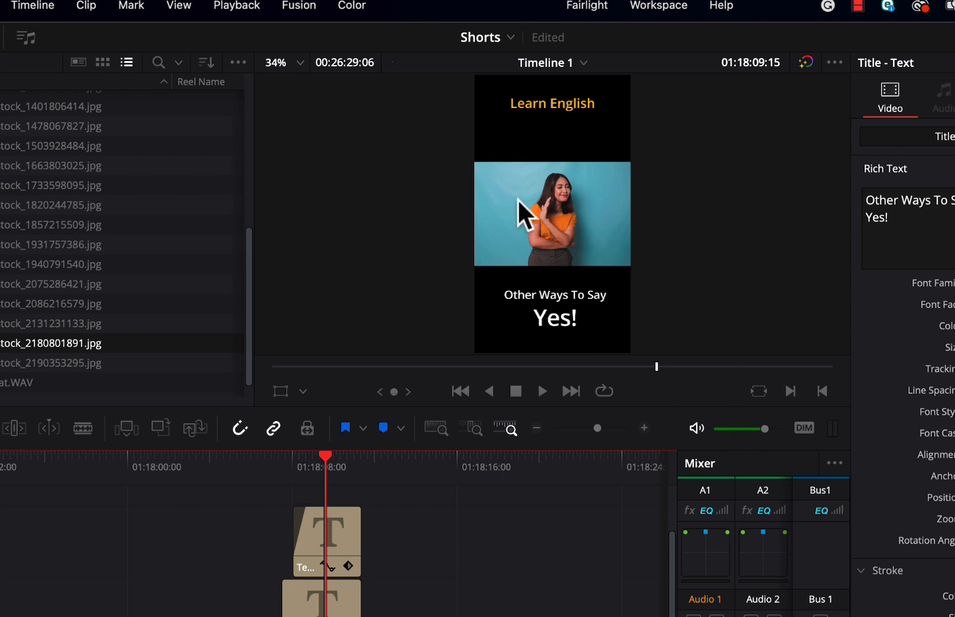
Examine the resolution listed for shutterstock_2180801891.jpg among the Audio bin's clips.
left_click(623, 235)
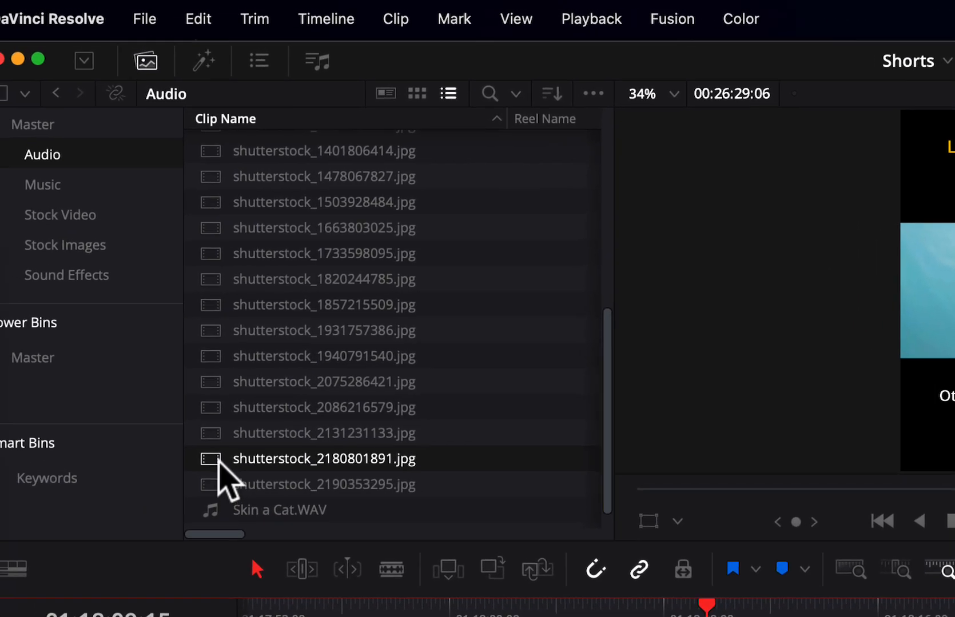
left_click_drag(252, 550, 347, 550)
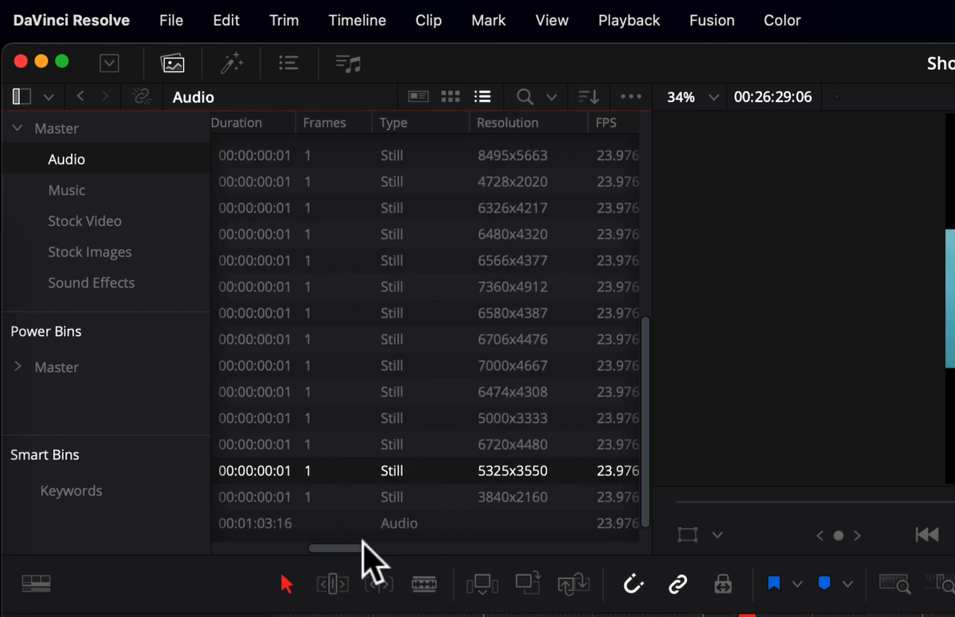
left_click_drag(347, 550, 215, 517)
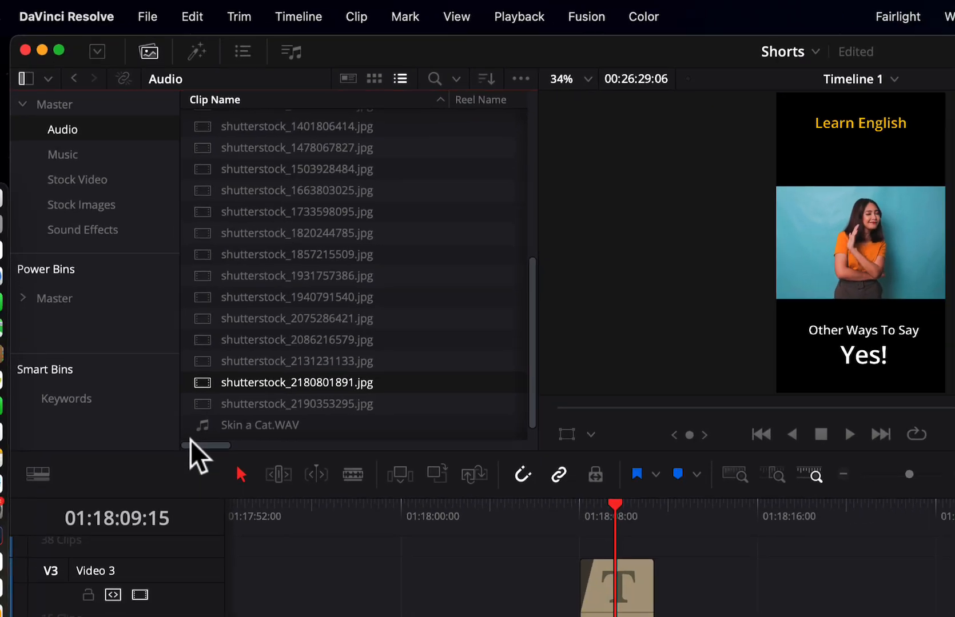
Enlarge shutterstock_2180801891.jpg on Video 1 to a linked zoom of 2.750 so it fills the vertical frame.
left_click(406, 458)
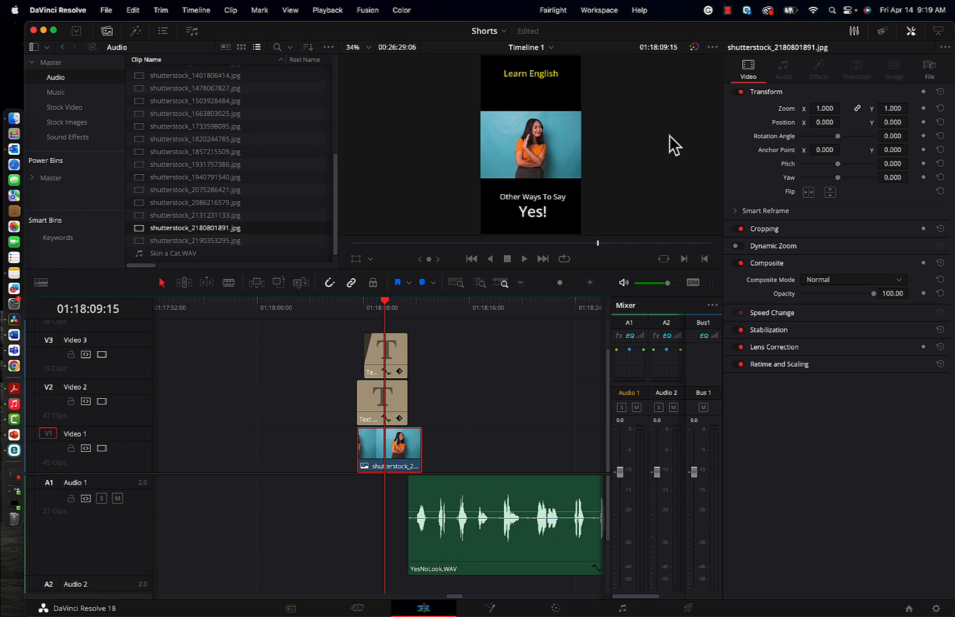
left_click(809, 156)
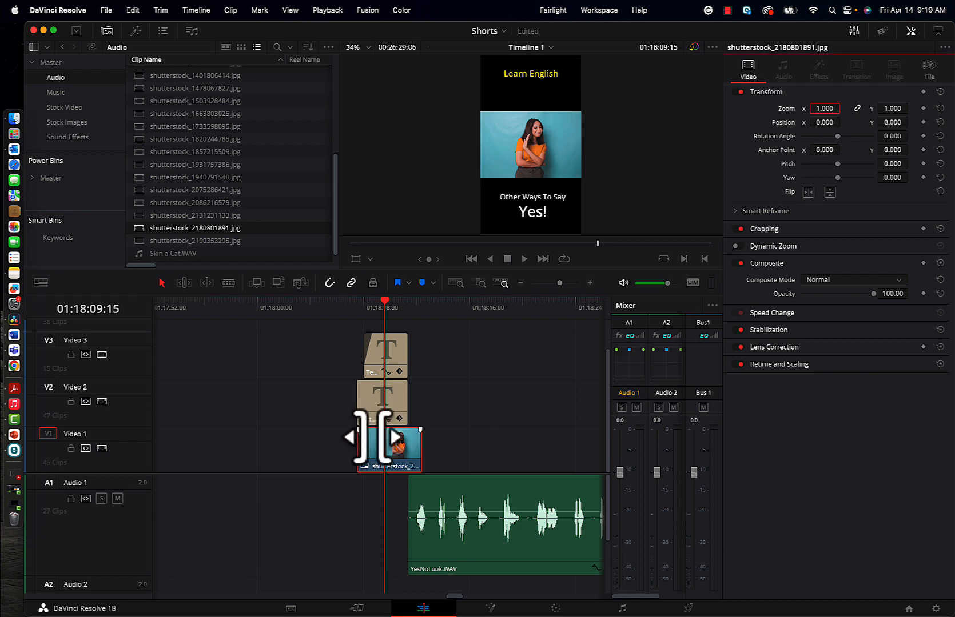
left_click(394, 447)
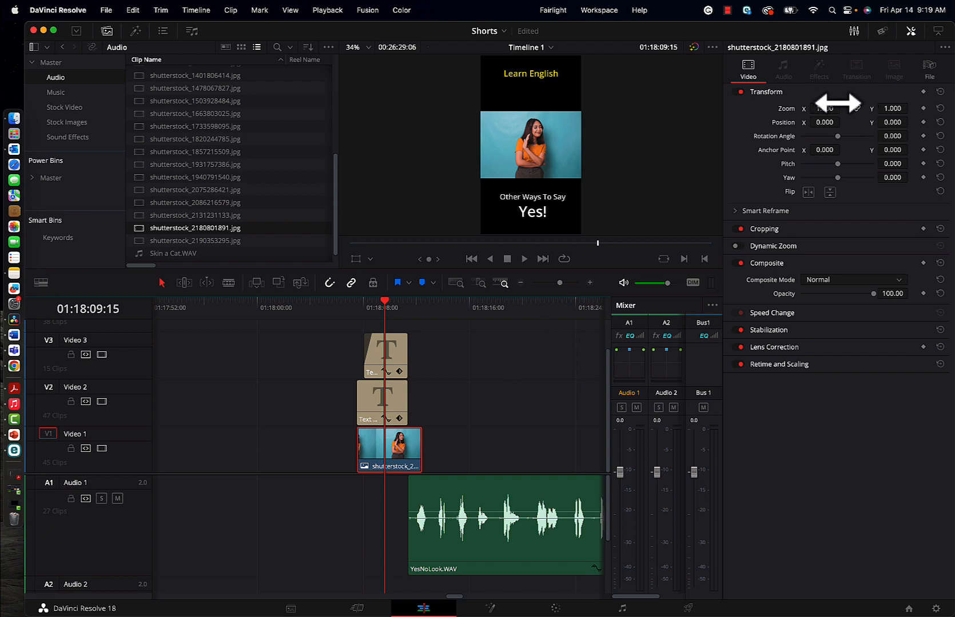
mouse_move(837, 103)
left_mouse_down()
mouse_move(853, 108)
mouse_move(831, 119)
left_mouse_up()
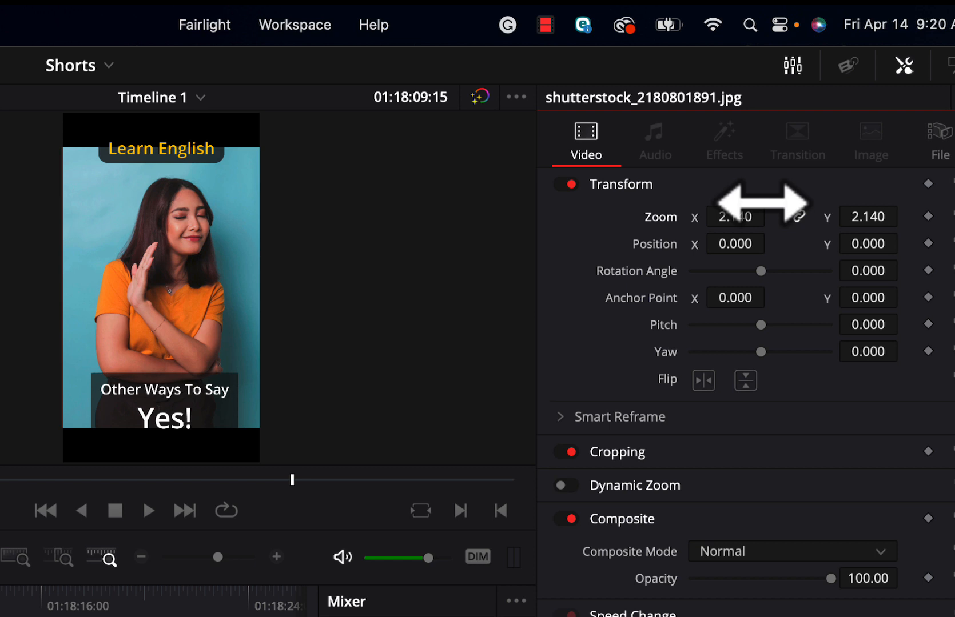
left_click_drag(762, 202, 812, 209)
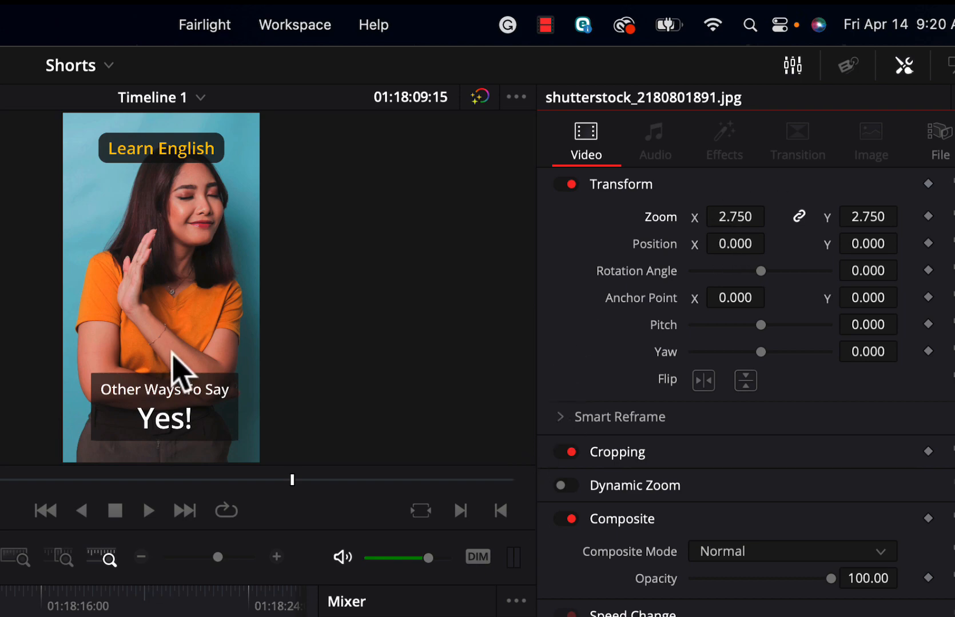
Replace "Yes!" with an enlarged "No!" in the Other Ways To Say title, and trim the image below to end with the titles.
left_click(467, 522)
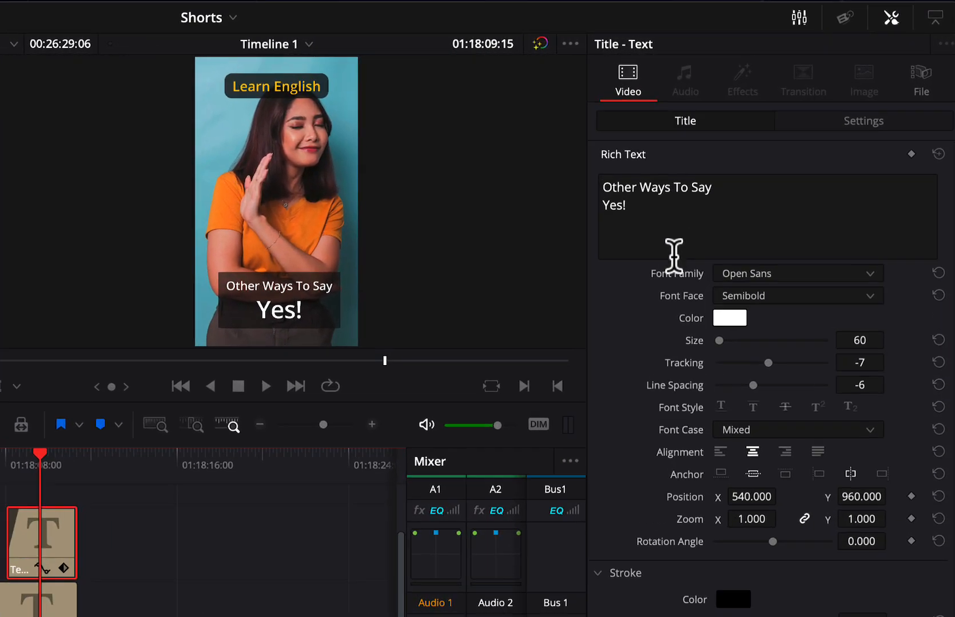
left_click(569, 236)
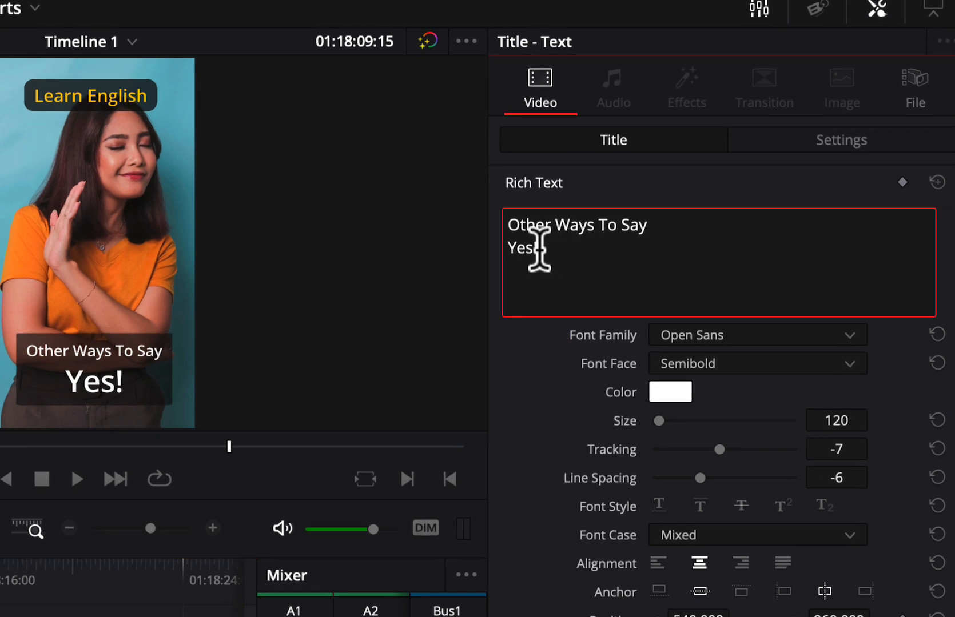
key("BackSpace")
key("BackSpace")
key("BackSpace")
key("BackSpace")
type("No!")
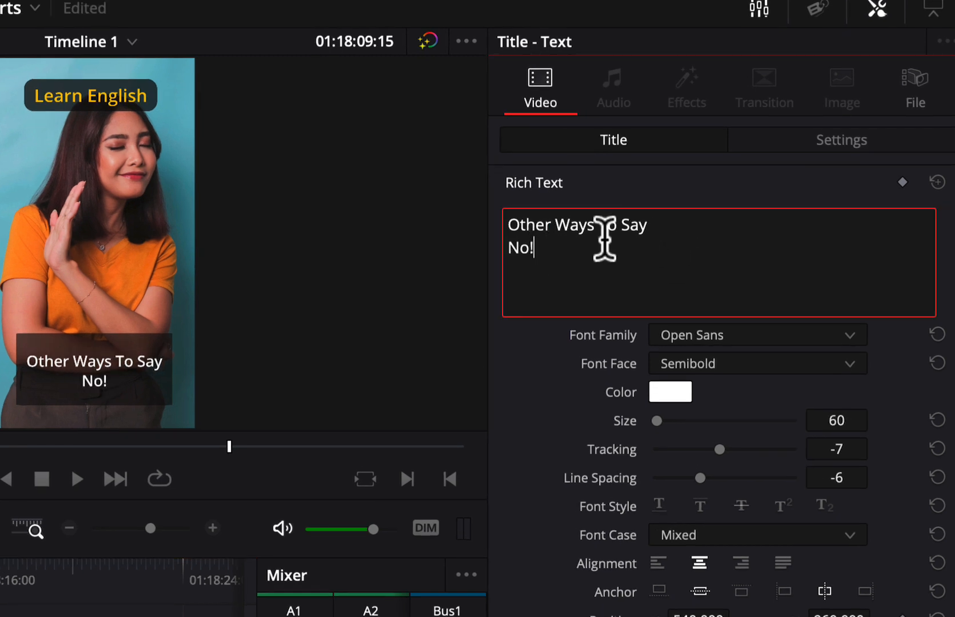
key("shift+Home")
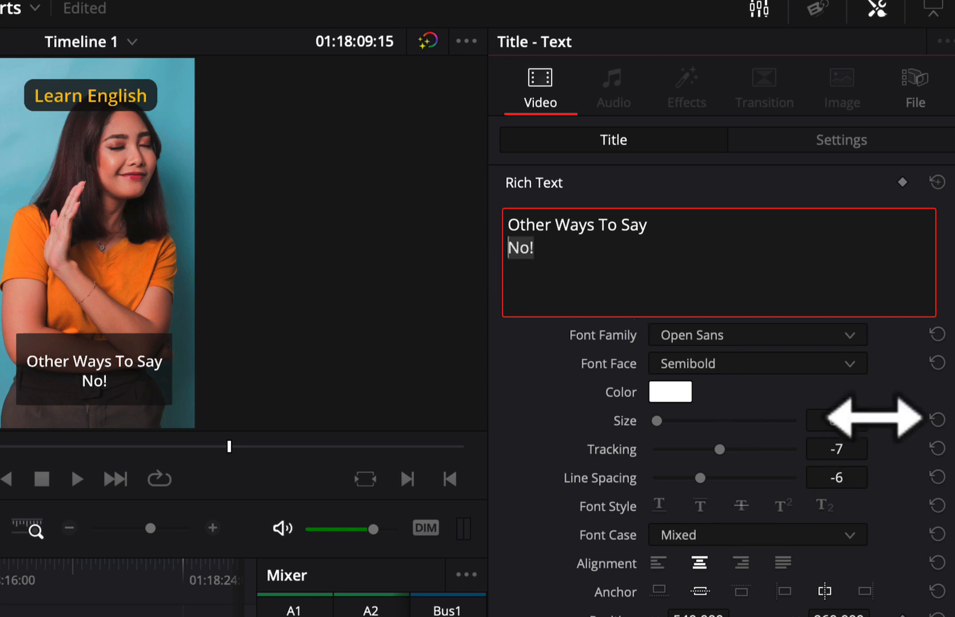
left_click_drag(868, 413, 509, 473)
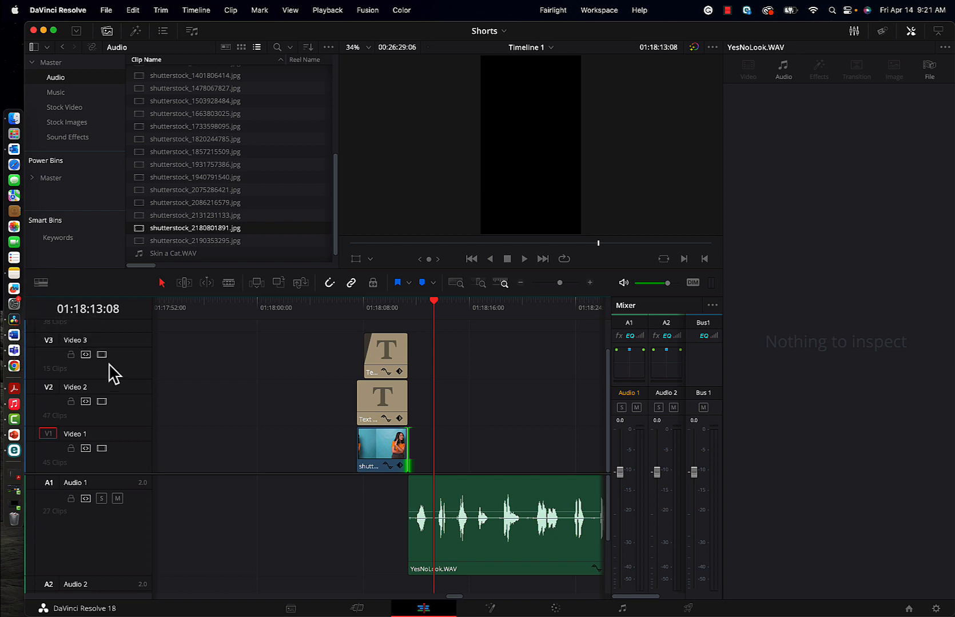
Bring shutterstock_2078898730.jpg and shutterstock_1772910902.jpg from Chrome's downloads onto Video 1 in DaVinci Resolve, above the YesNoLook.WAV recording.
left_click(14, 366)
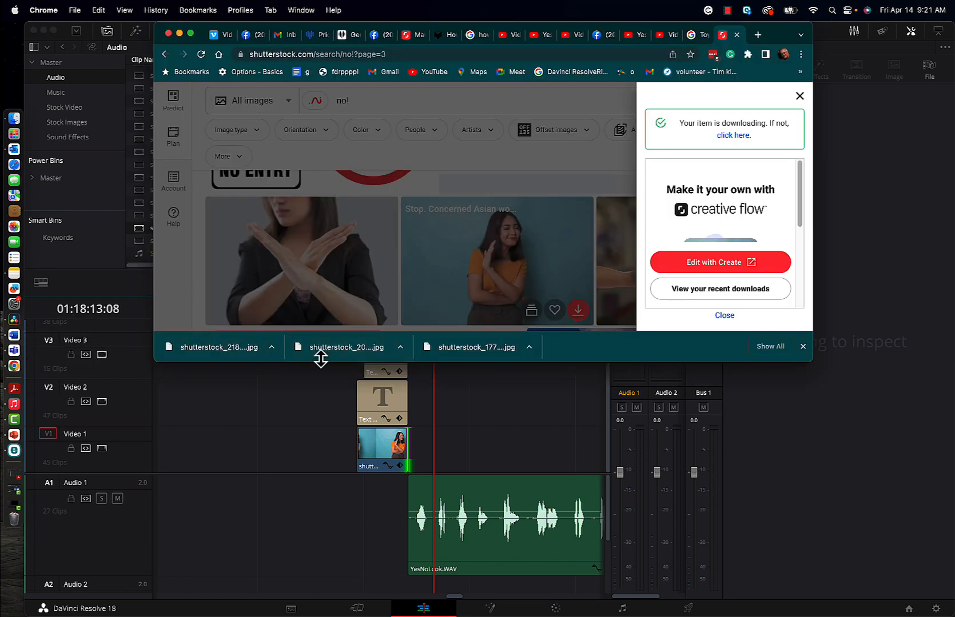
left_click_drag(327, 347, 553, 445)
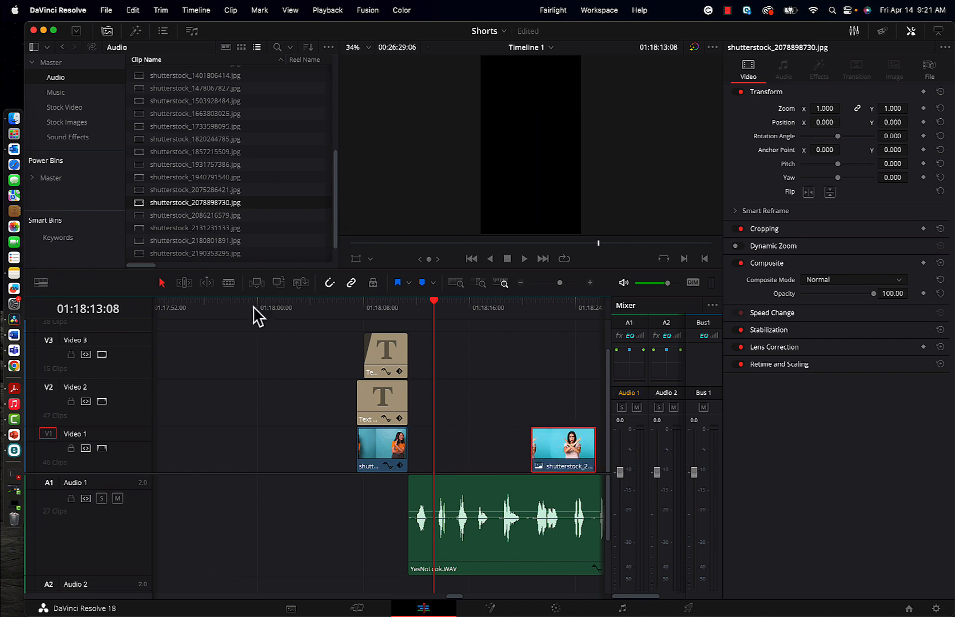
left_click(14, 366)
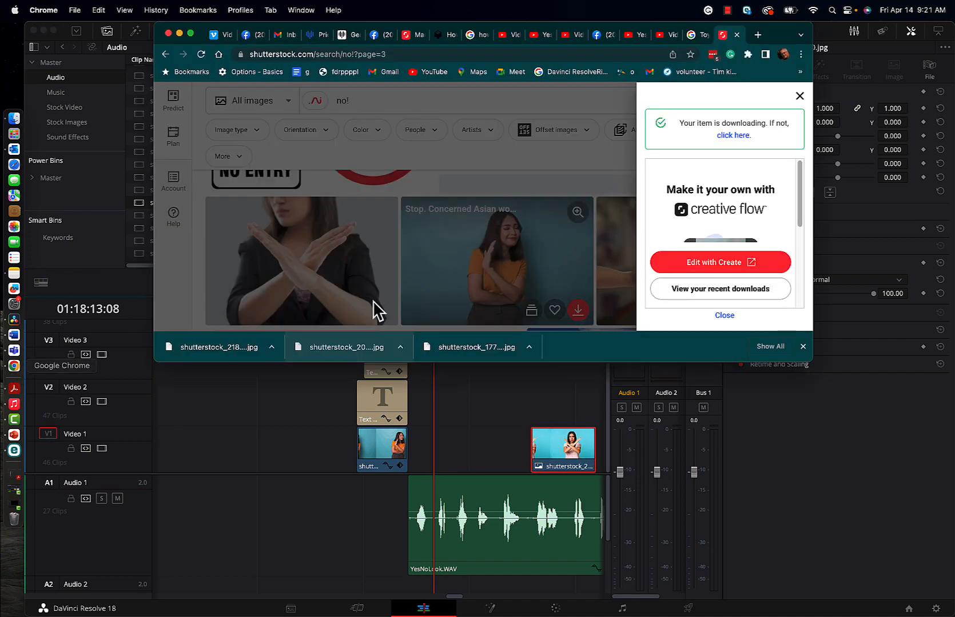
left_click_drag(462, 357, 436, 441)
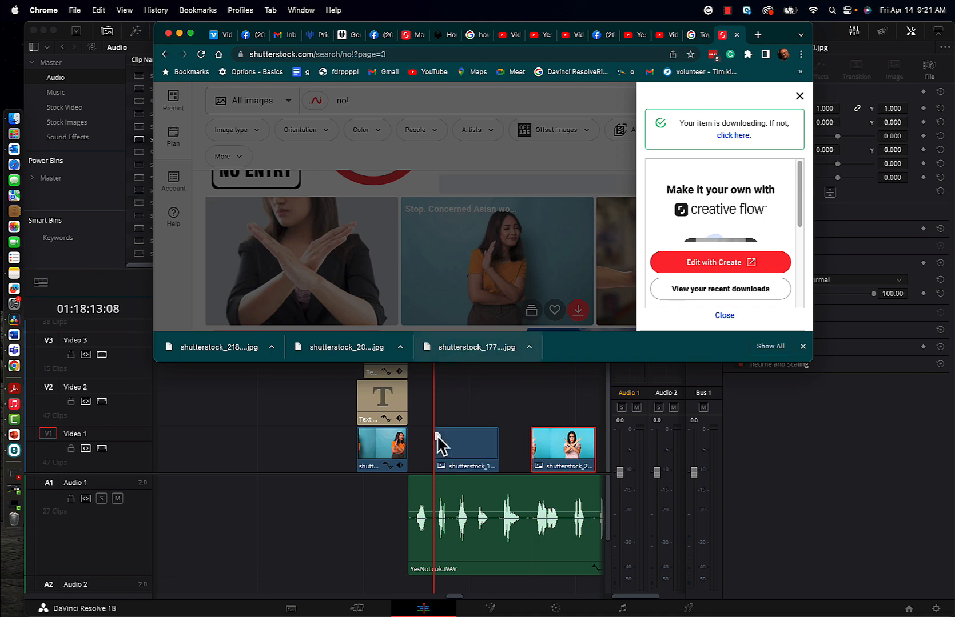
left_click(479, 448)
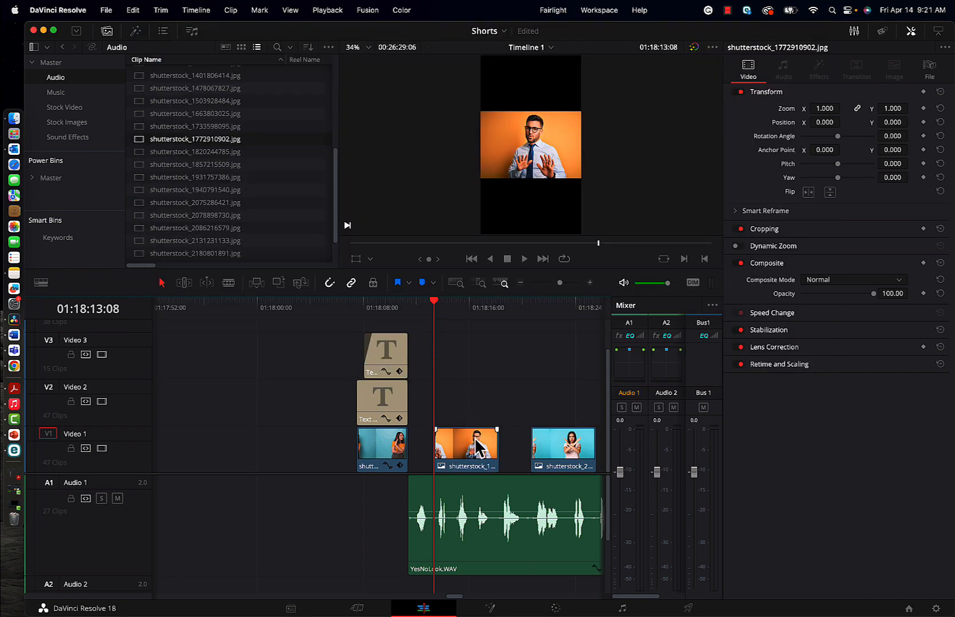
Move the businessman and crossed-arms images together further along Video 1, and set the playhead to 01:18:11:10.
key("super+minus")
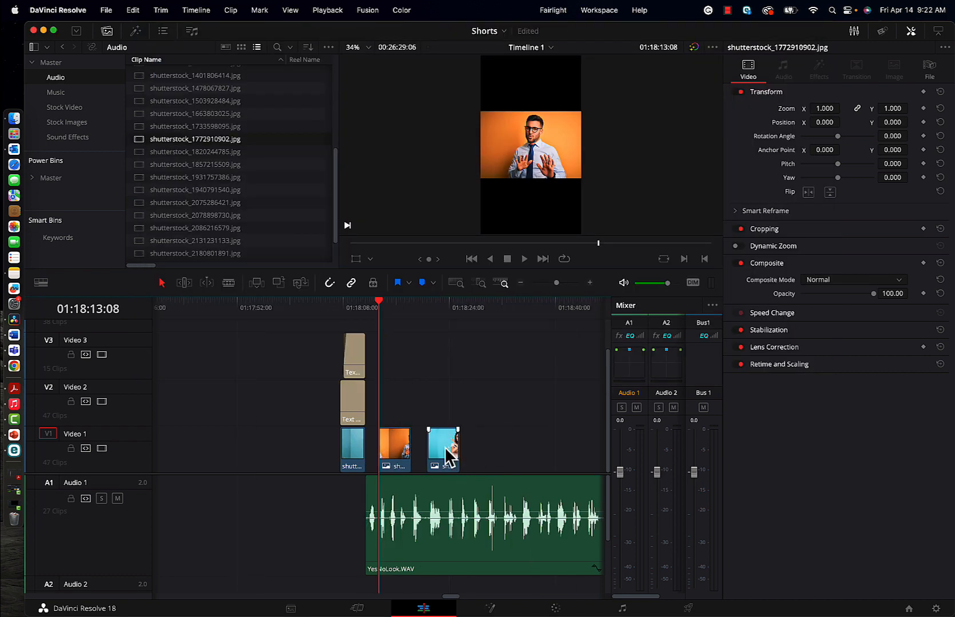
left_click_drag(400, 416, 549, 445)
left_click_drag(383, 298, 369, 304)
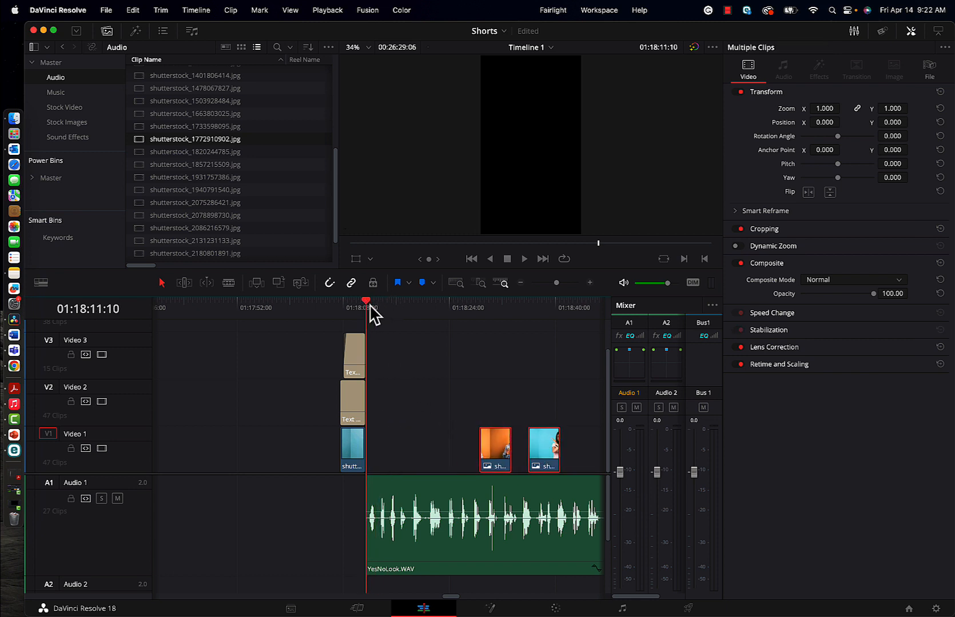
Switch to Chrome, download the red-haired "woman gesturing a no sign" photo, and shorten the browser window to uncover the timeline.
left_click(14, 366)
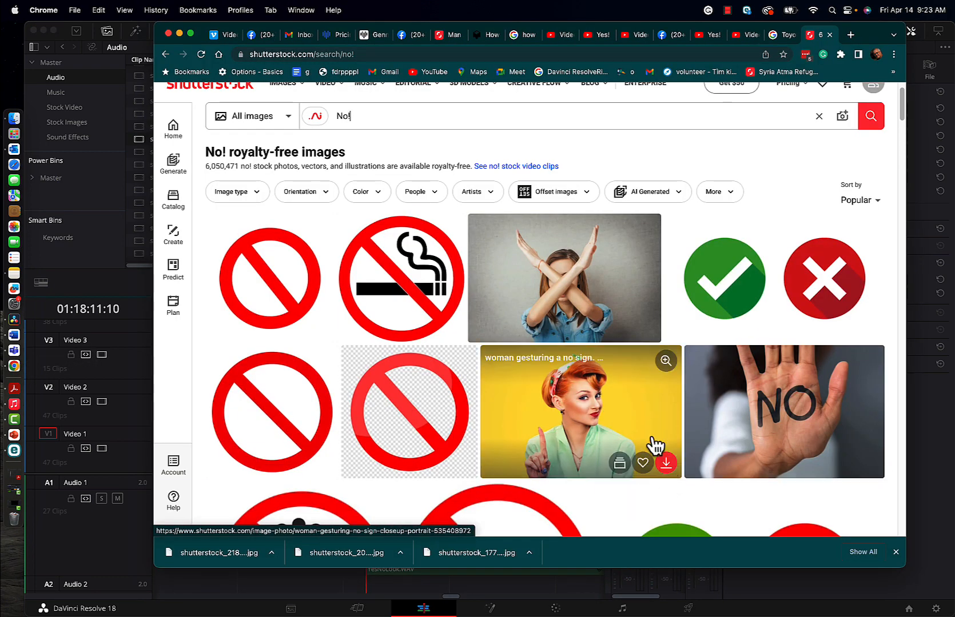
left_click(667, 464)
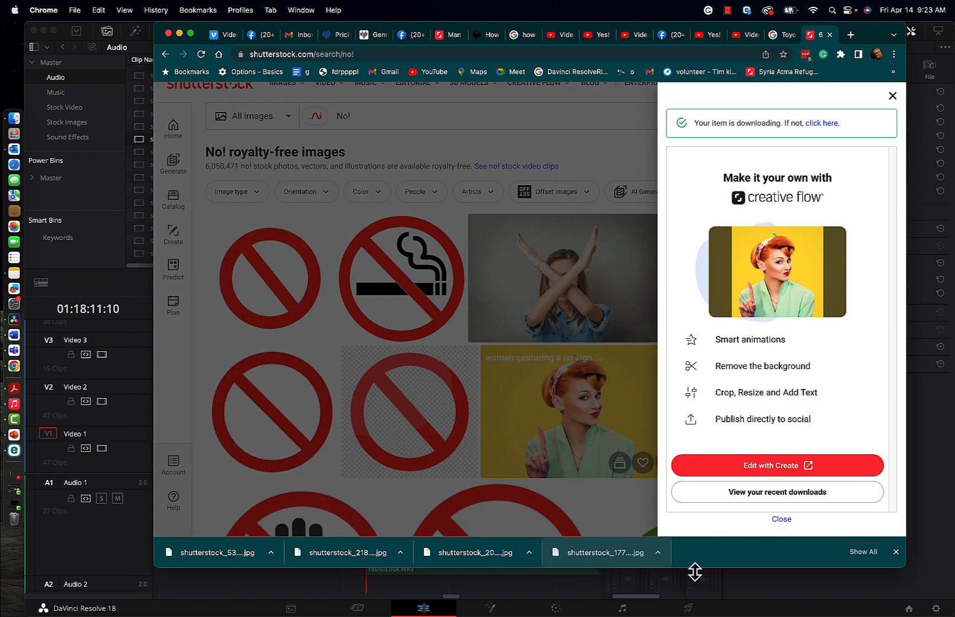
left_click_drag(698, 569, 652, 253)
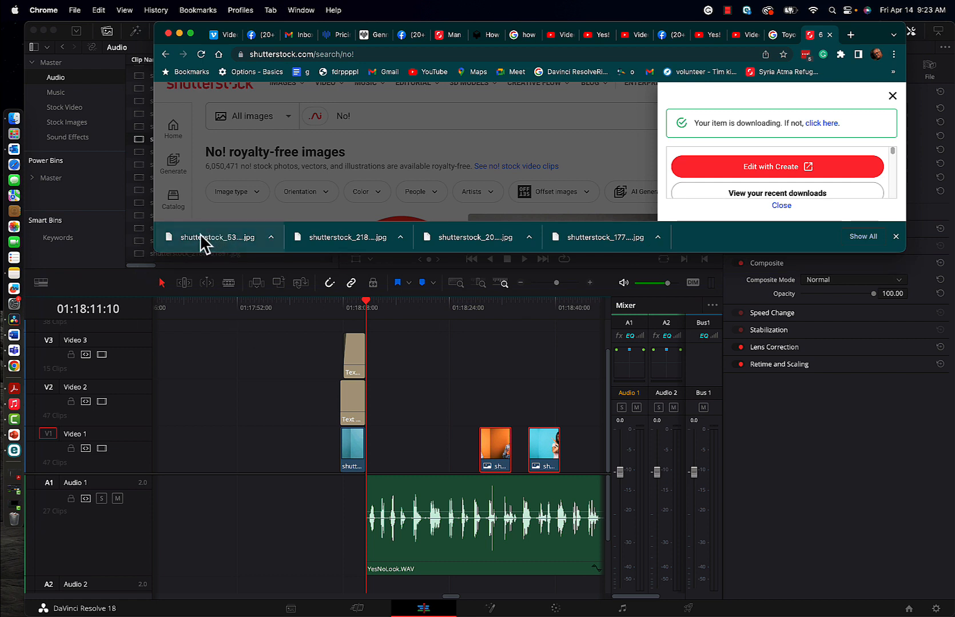
Place shutterstock_535408972.jpg on Video 1 directly after the opening image, starting at 01:18:11:10.
left_click_drag(193, 231, 399, 409)
key("super+equal")
key("super+equal")
key("super+equal")
key("super+equal")
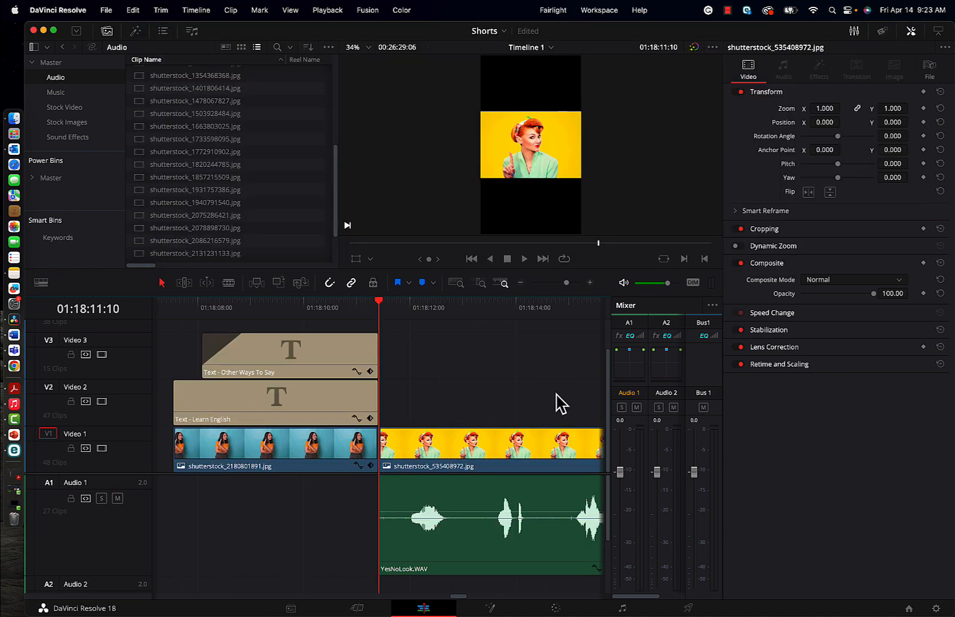
Play the first phrase over shutterstock_535408972.jpg, set the image's zoom to 2.750, and return the playhead to 01:18:11:10.
left_click(470, 449)
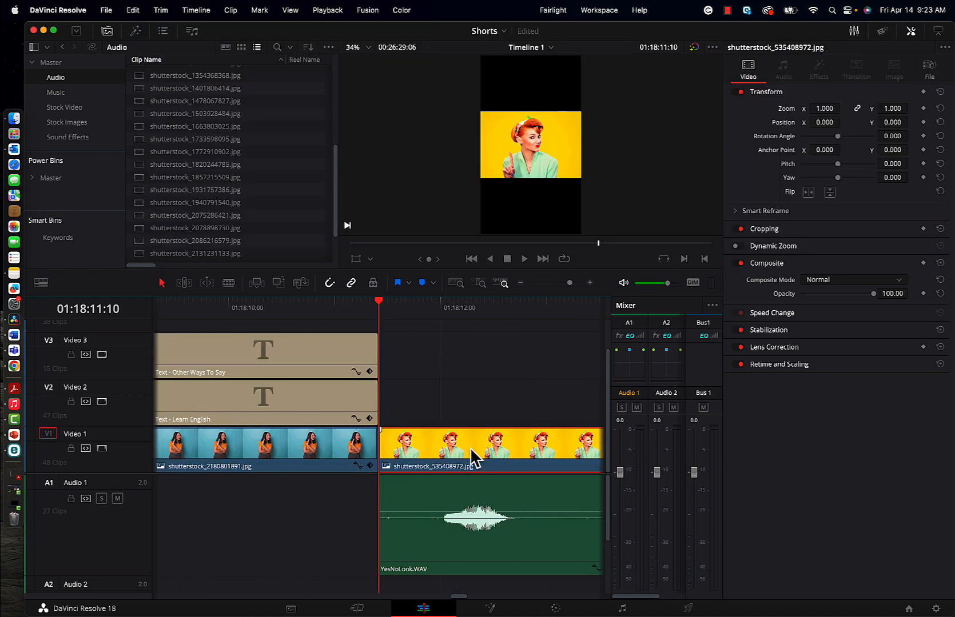
key("space")
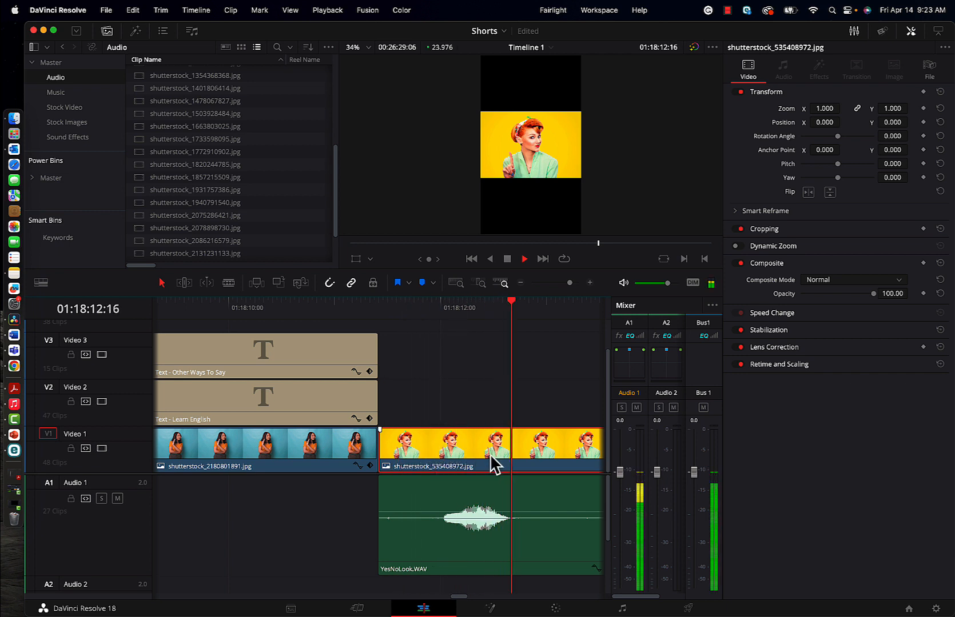
key("space")
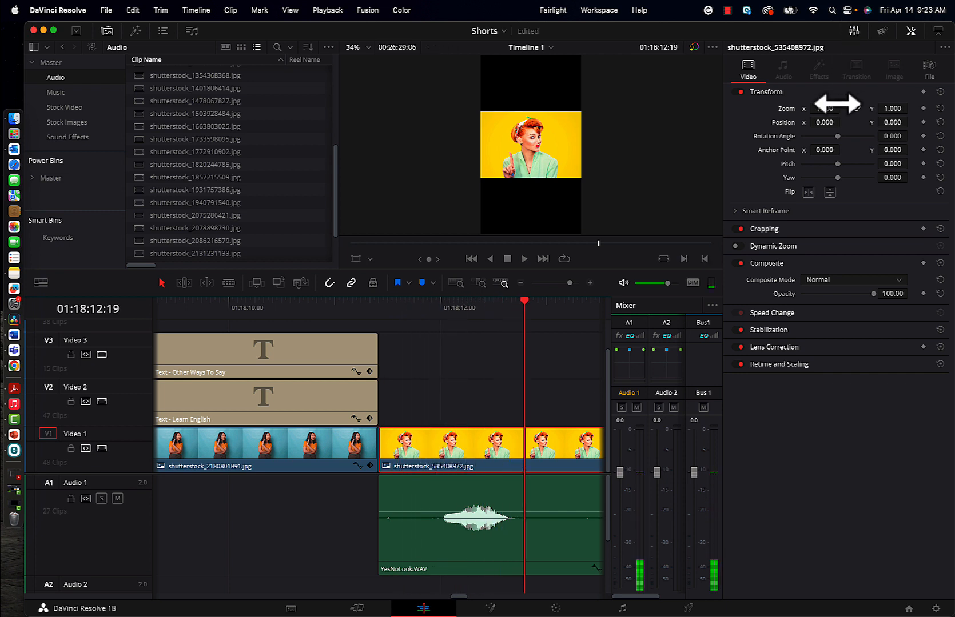
left_click_drag(836, 103, 938, 88)
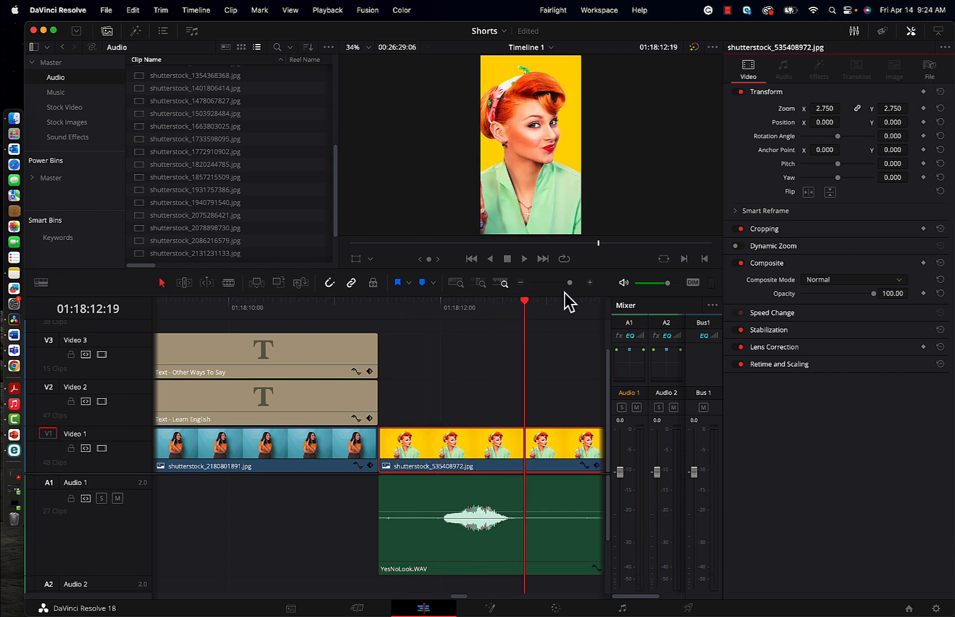
left_click_drag(525, 308, 377, 348)
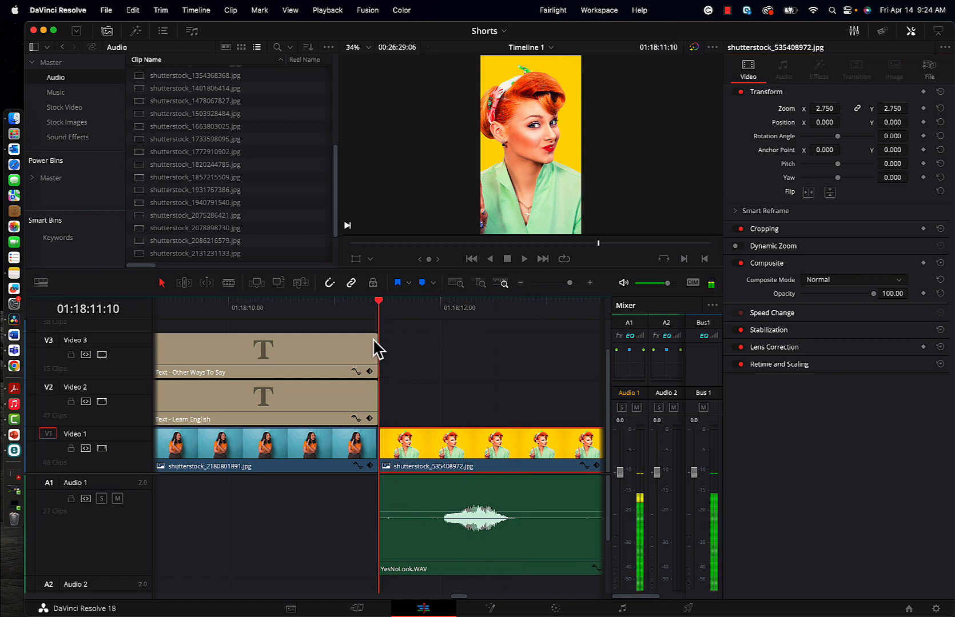
Copy the "You Bet!" title from the earlier short and paste it on Video 2 at 01:18:11:10, above the red-haired woman's image.
key("super+minus")
key("super+minus")
key("super+minus")
key("super+minus")
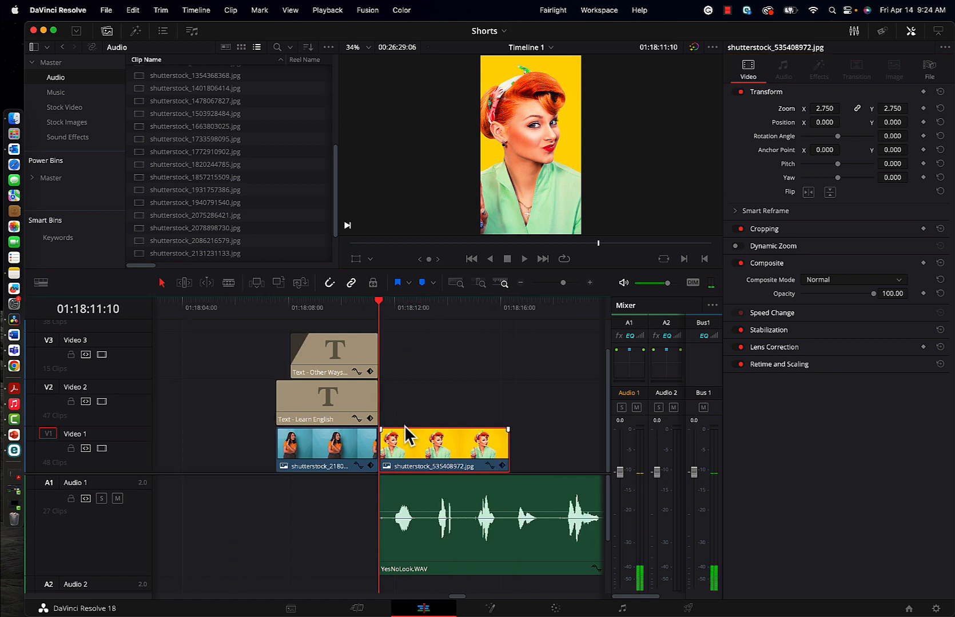
key("super+minus")
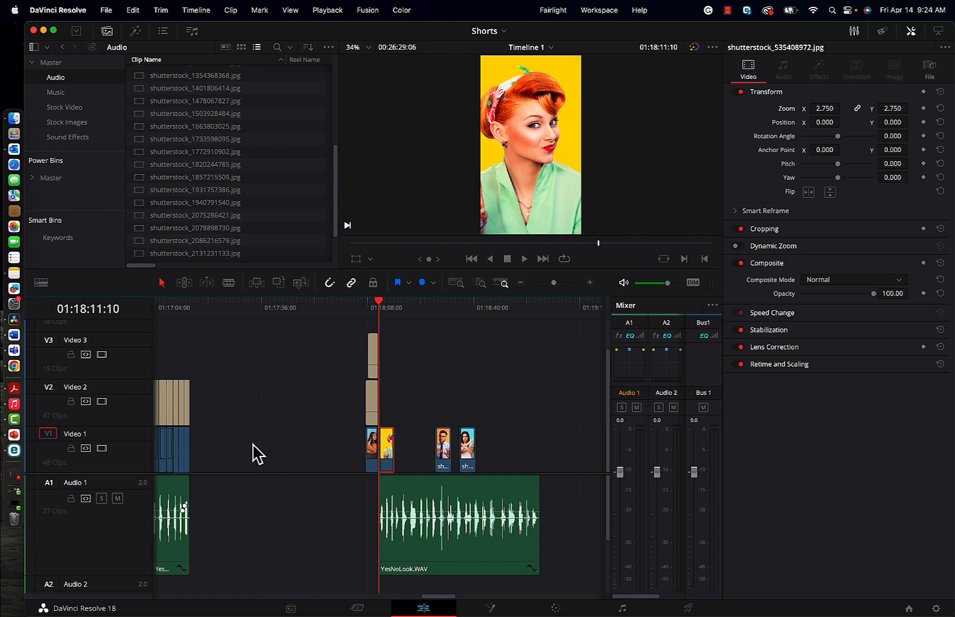
left_click(167, 319)
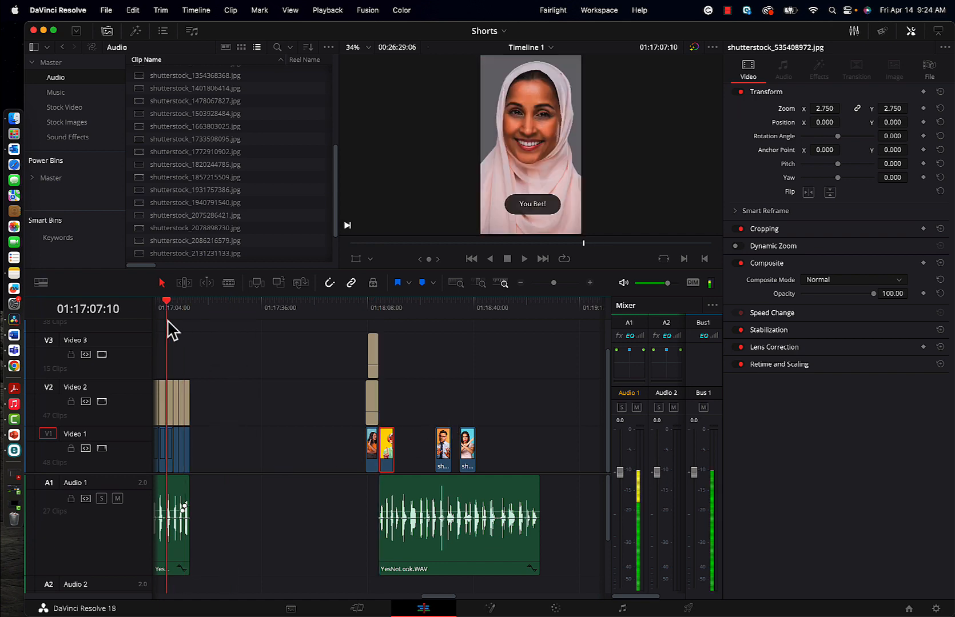
left_click(169, 395)
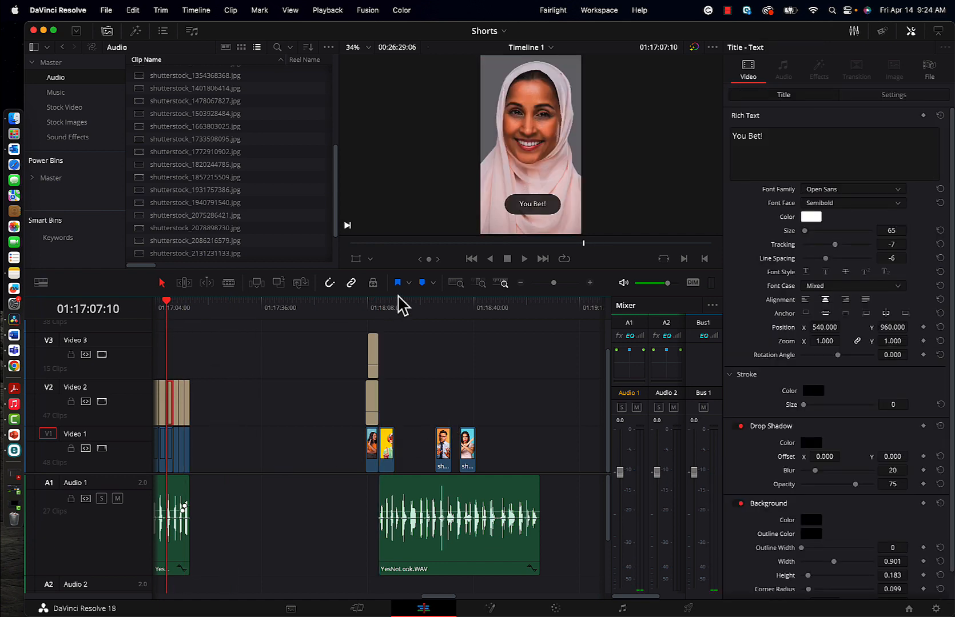
left_click(378, 304)
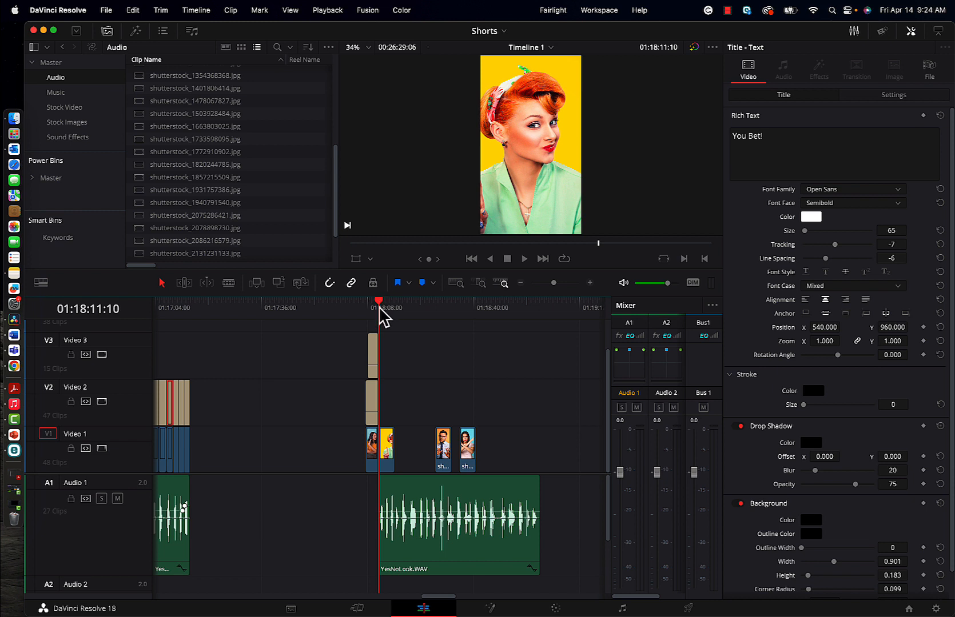
key("super+v")
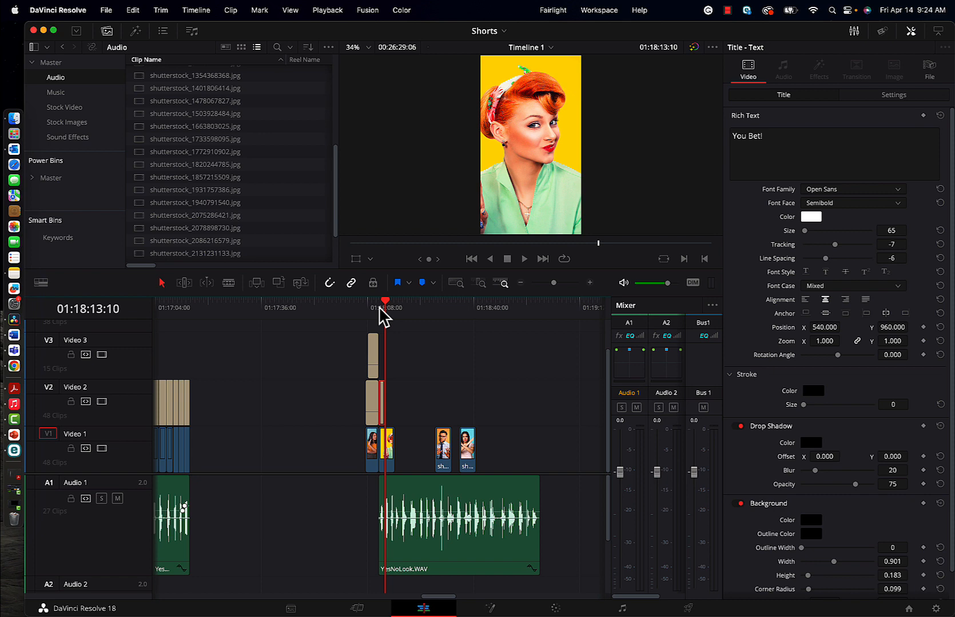
Undo the title paste, paste the "You Bet!" title again on Video 2 at 01:18:11:10, and play it over the red-haired woman's image.
key("super+equal")
key("super+equal")
key("super+equal")
key("super+z")
left_click(326, 318)
key("super+v")
left_click_drag(377, 303, 326, 311)
key("space")
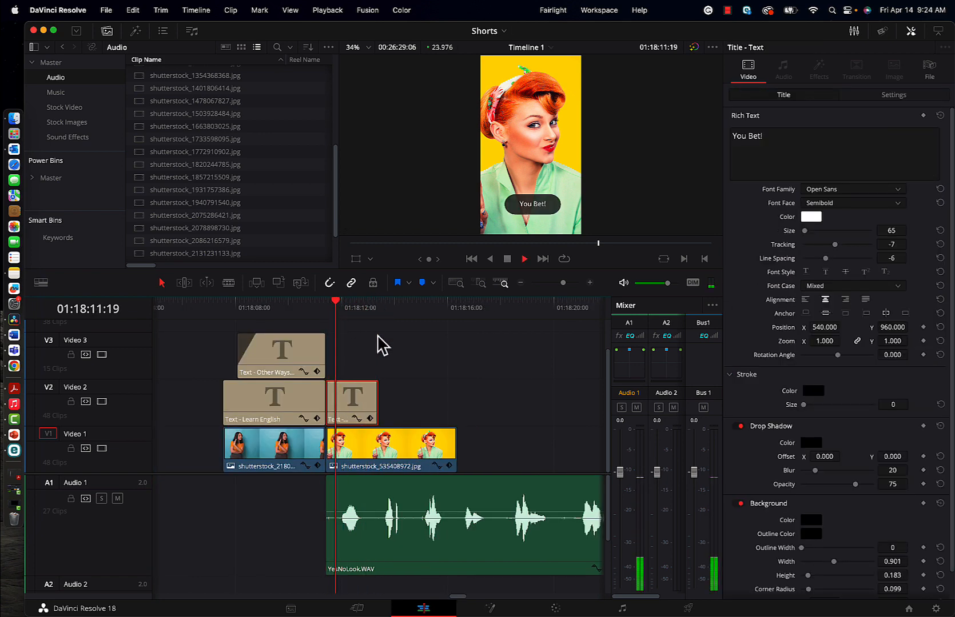
key("space")
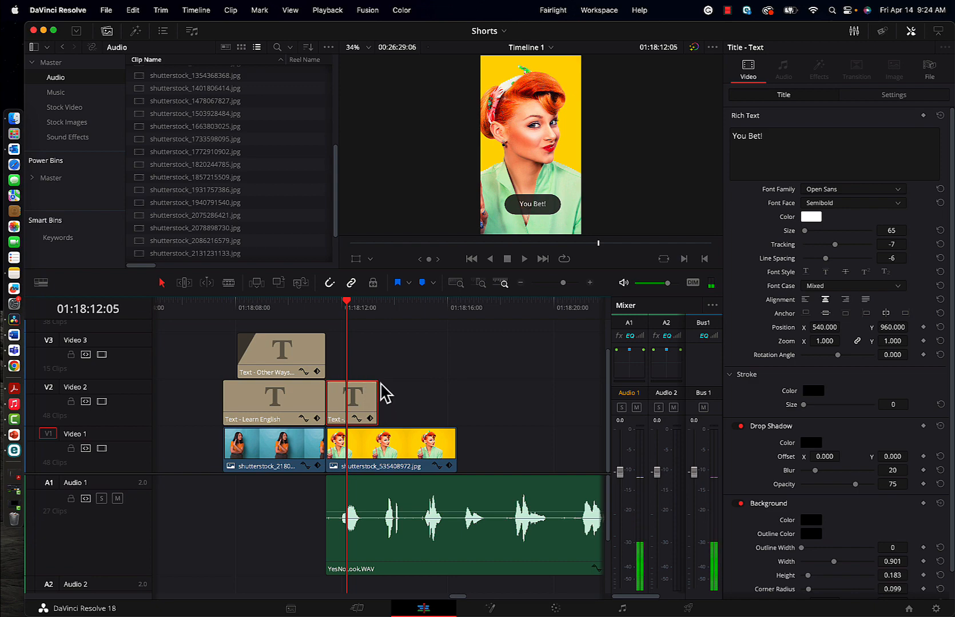
Change the title above the red-haired woman to "Nah" and shrink its background to width 0.748 and height 0.153.
left_click_drag(347, 318, 351, 327)
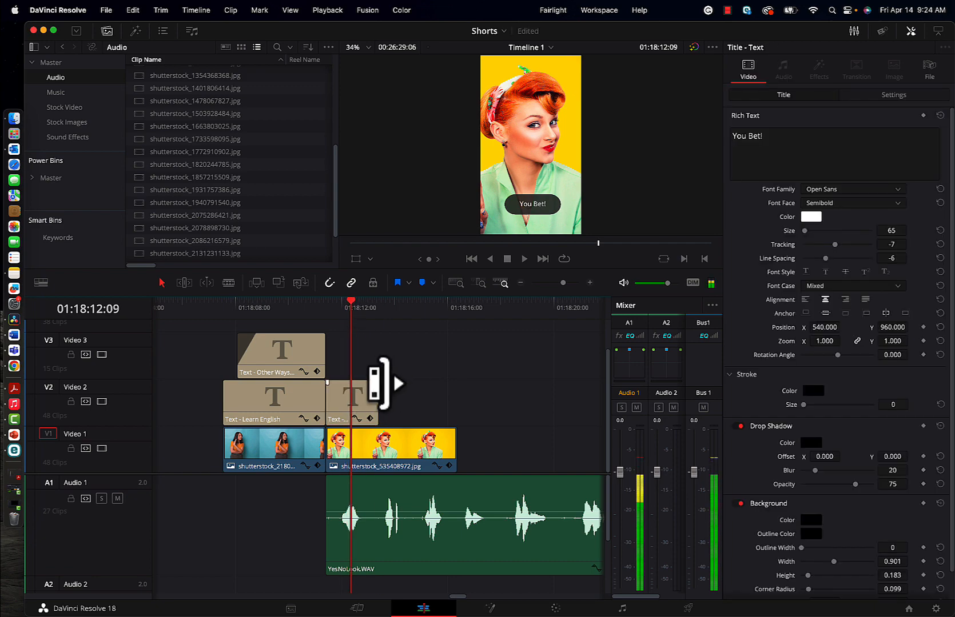
left_click(361, 408)
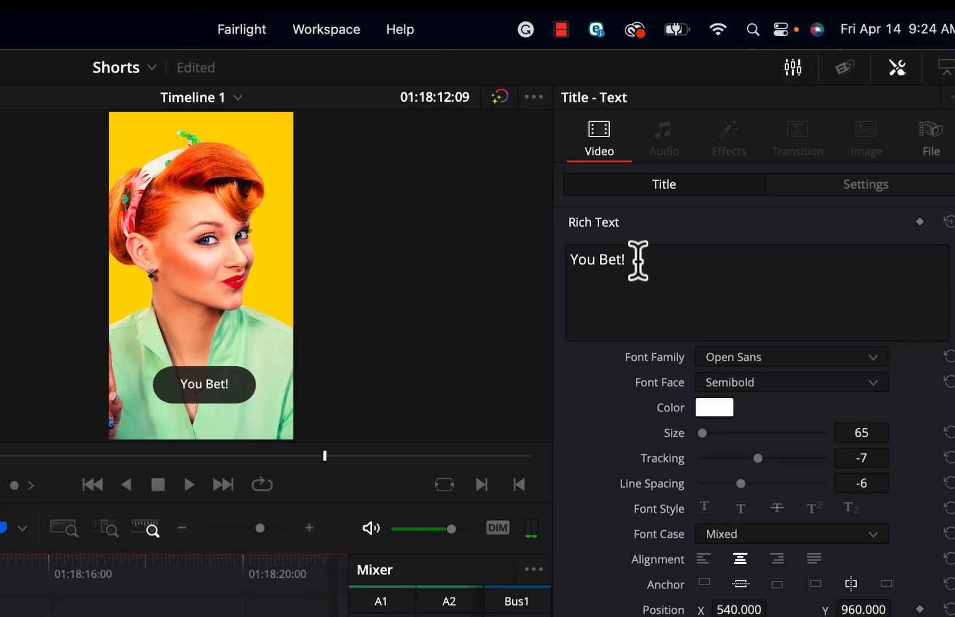
left_click_drag(758, 148, 710, 144)
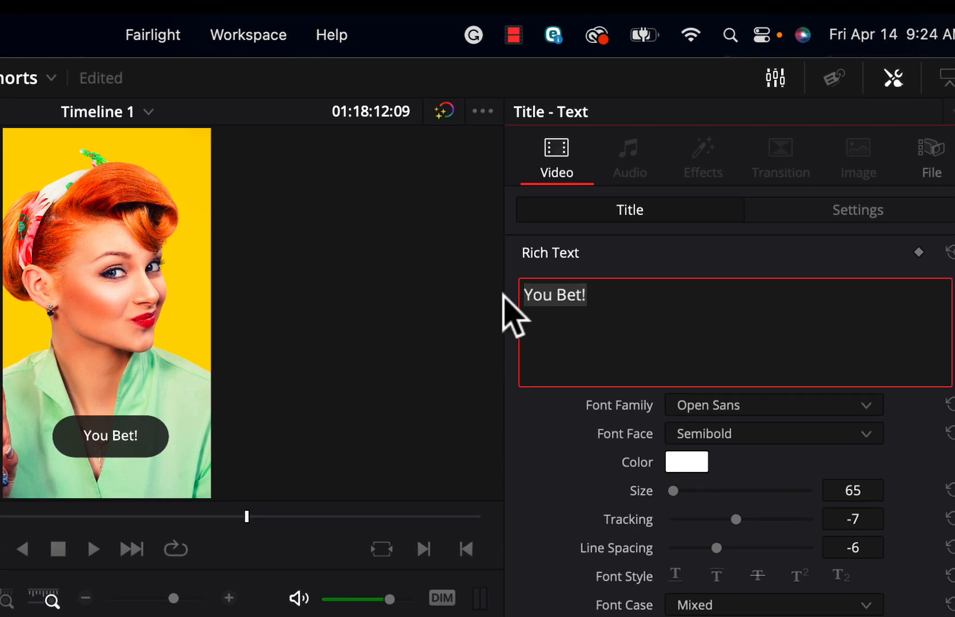
type("Nah")
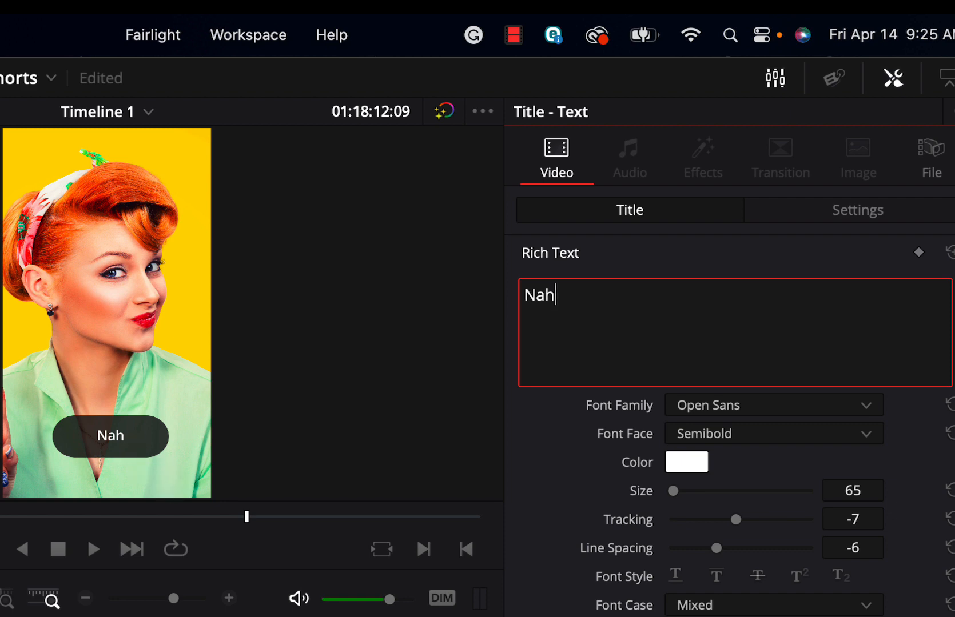
scroll(737, 486, "down", 3)
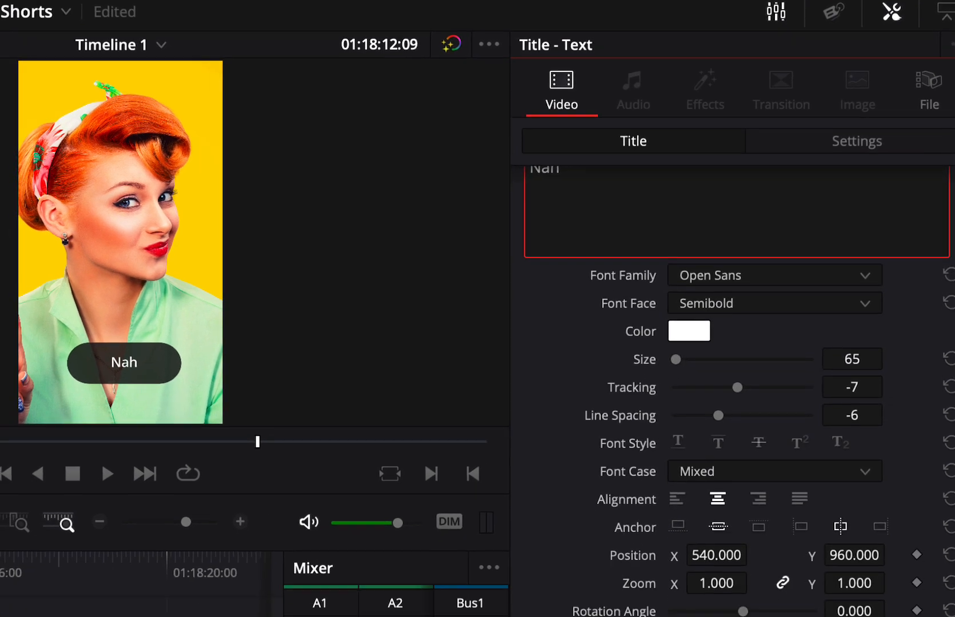
left_click_drag(745, 448, 697, 450)
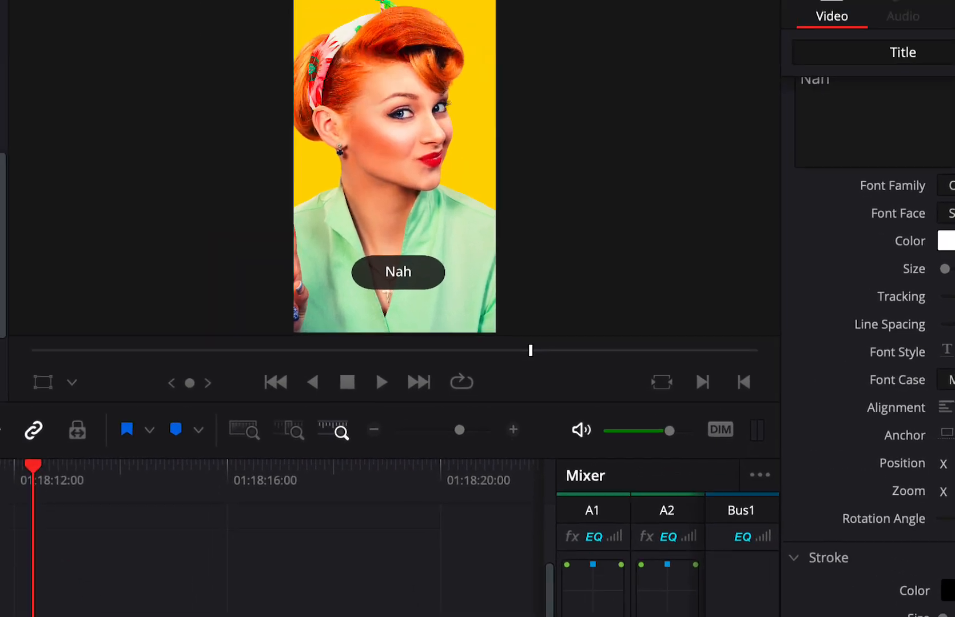
Play the recording through 01:18:14:13 and move both waiting images to Video 2, placing shutterstock_2078898730.jpg directly after the "Nah" title.
key("space")
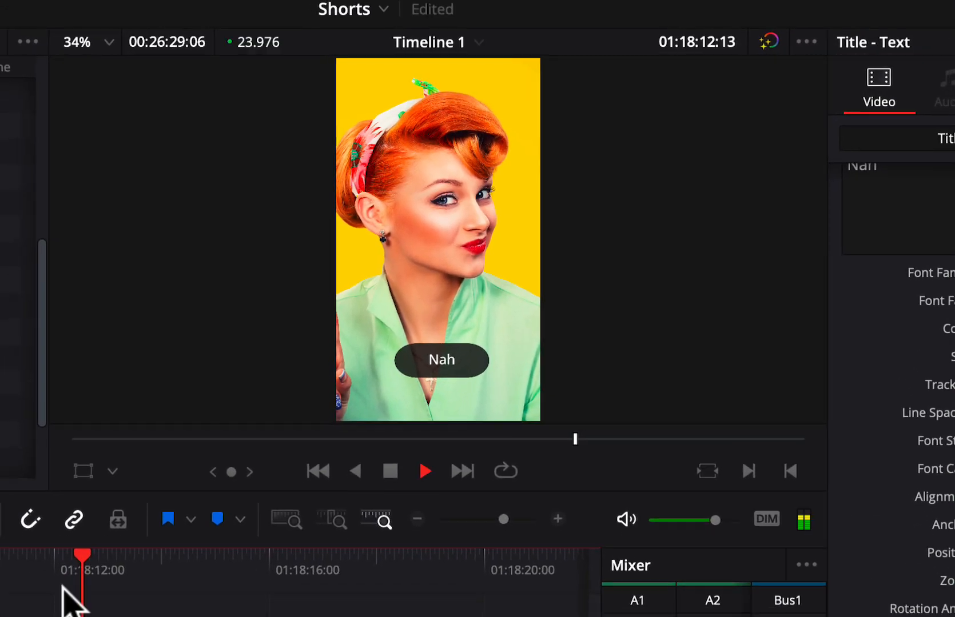
key("space")
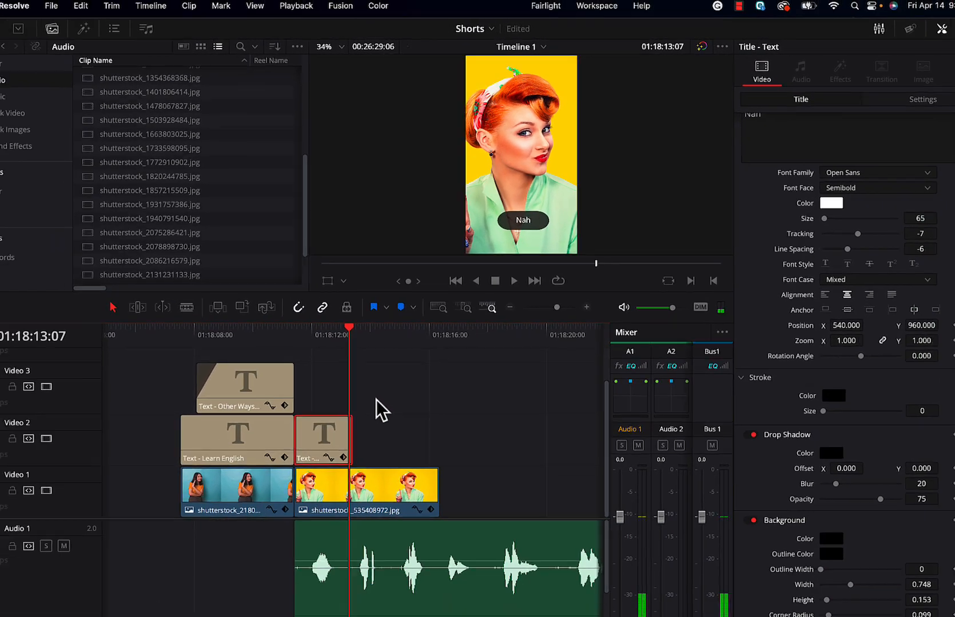
key("space")
key("space")
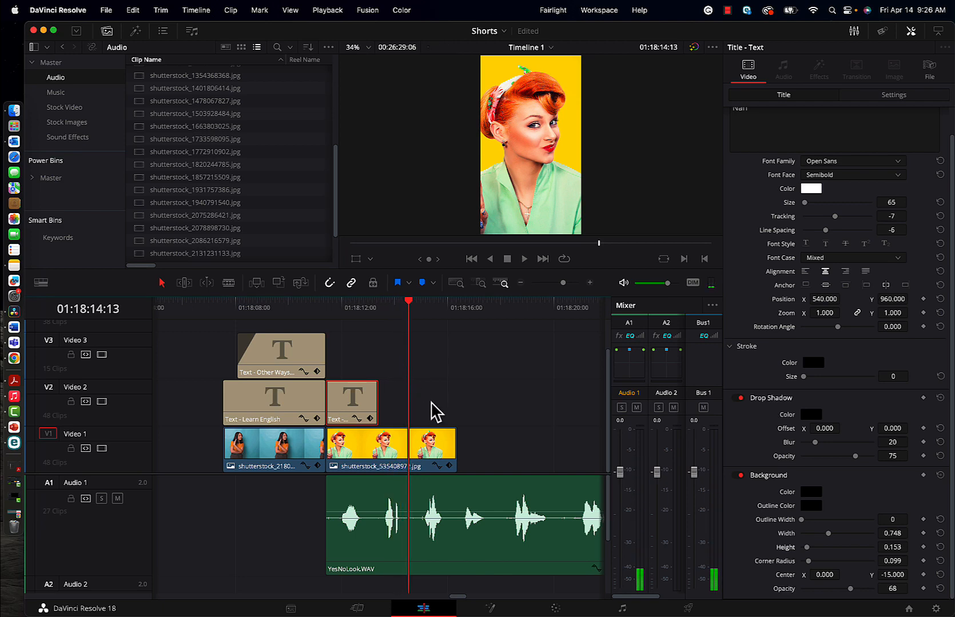
key("super+minus")
key("super+minus")
left_click_drag(482, 439, 441, 411)
left_click_drag(531, 439, 383, 395)
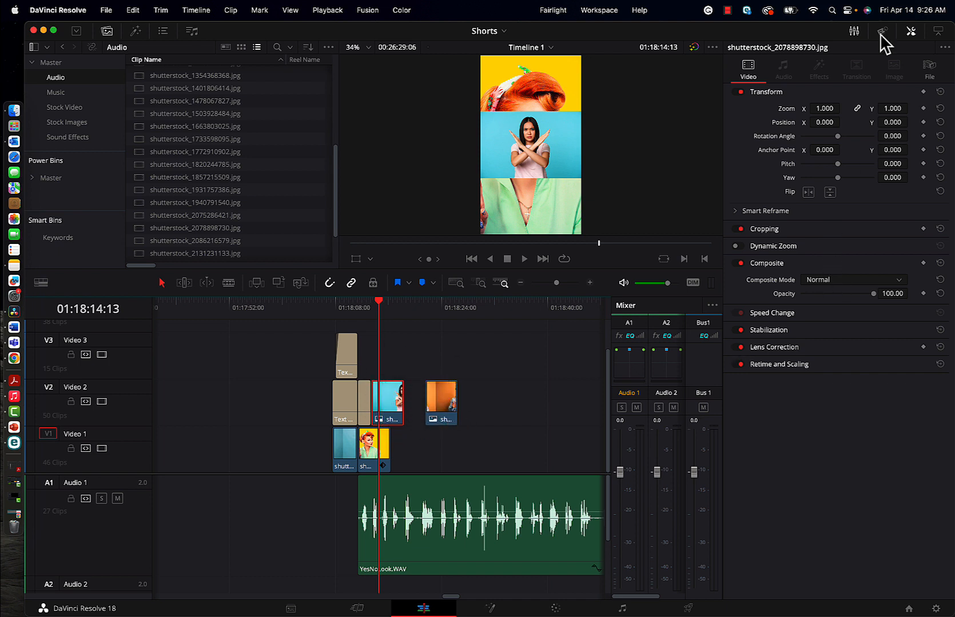
Set the zoom of shutterstock_2078898730.jpg to 2.740 and move it to Video 1 at 01:18:13:10, after the red-haired woman's image.
left_click(838, 103)
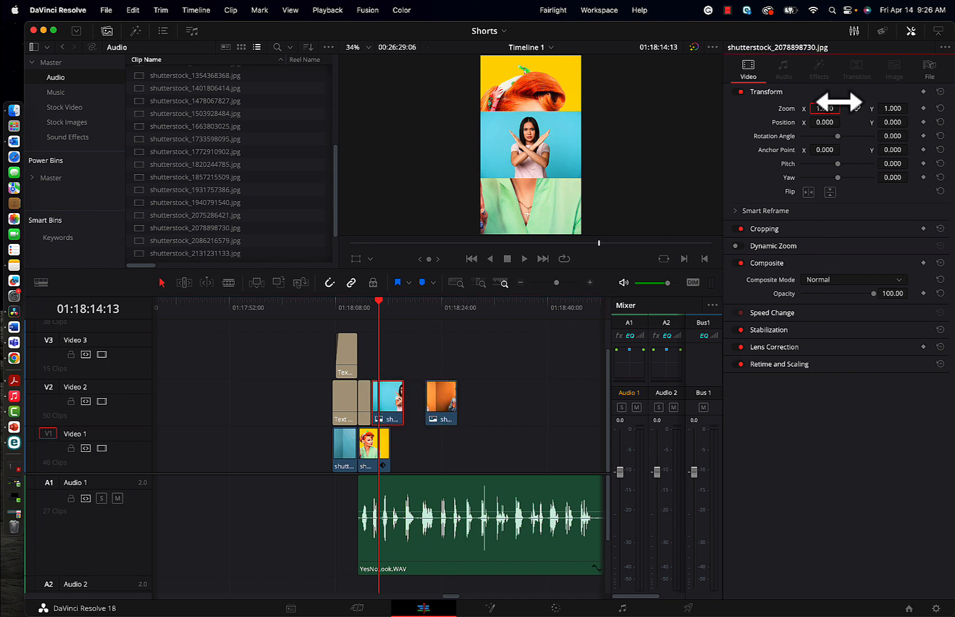
left_click_drag(838, 102, 933, 97)
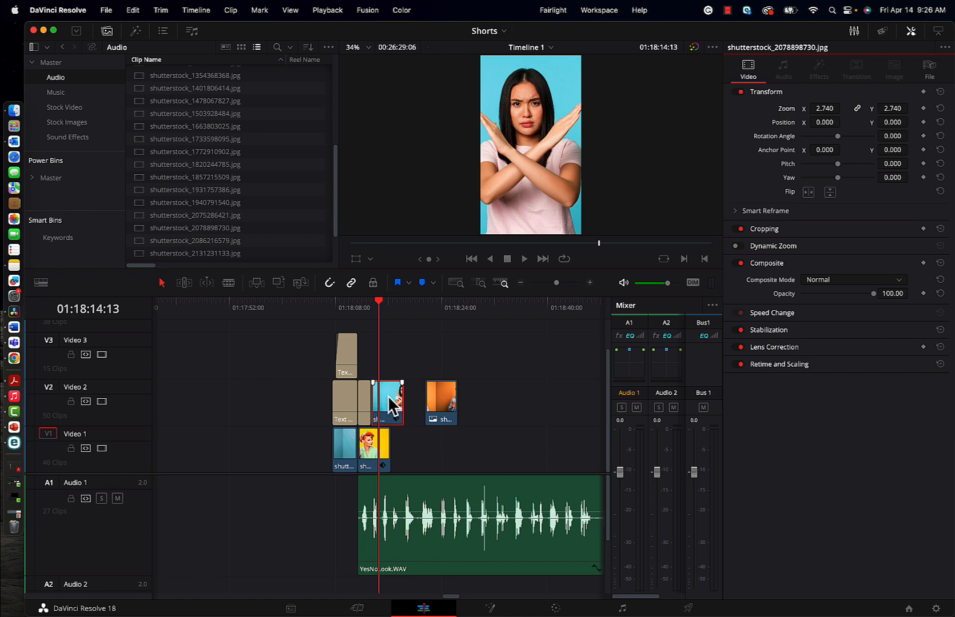
left_click_drag(388, 394, 389, 434)
key("super+equal")
key("super+equal")
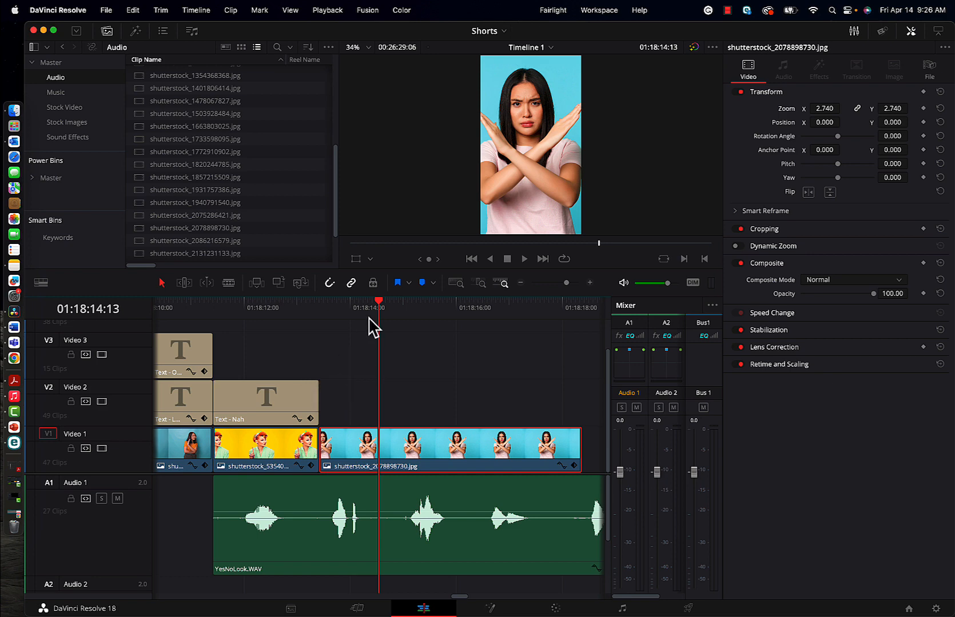
Extend the "Nah" title to the end of the crossed-arms woman's image and split it at 01:18:13:10.
left_click_drag(379, 307, 288, 329)
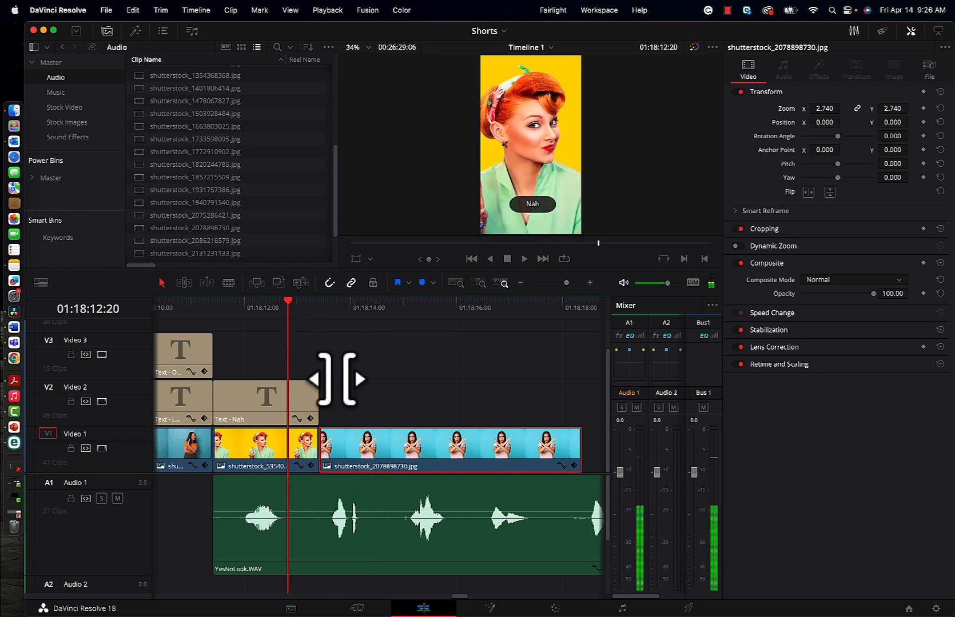
left_click_drag(336, 382, 606, 393)
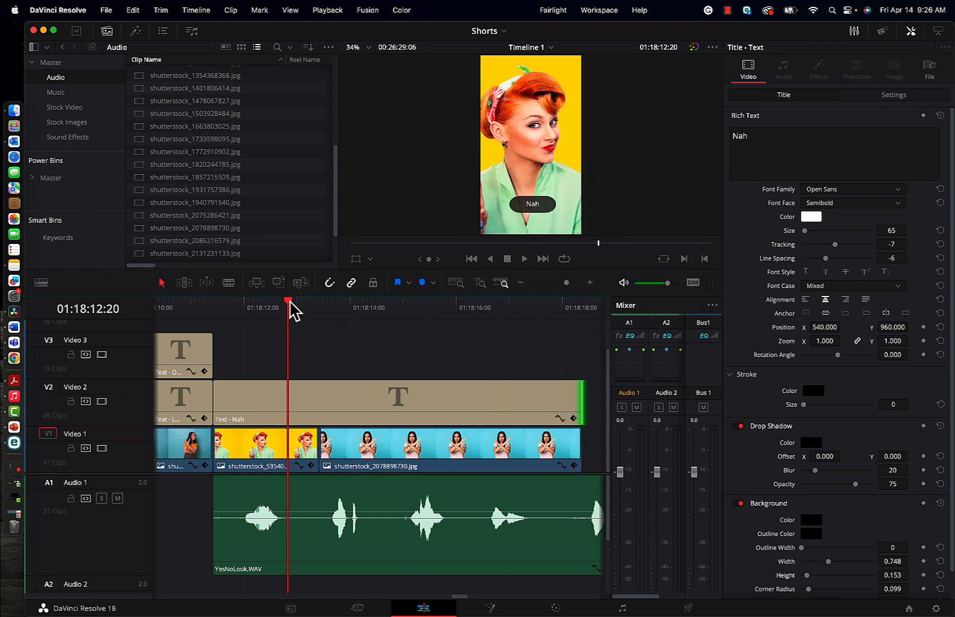
left_click_drag(289, 310, 319, 313)
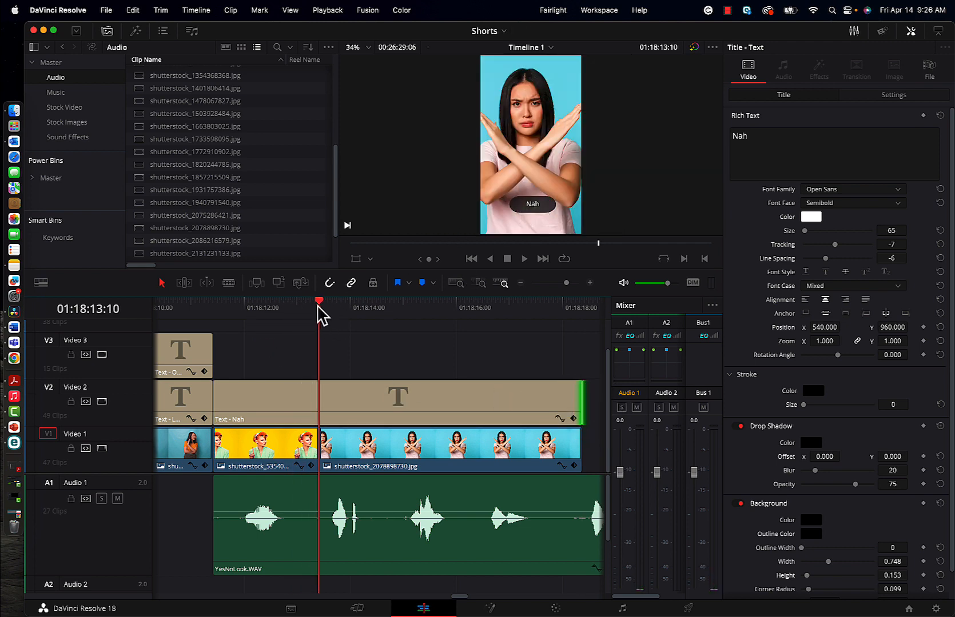
left_click(350, 403)
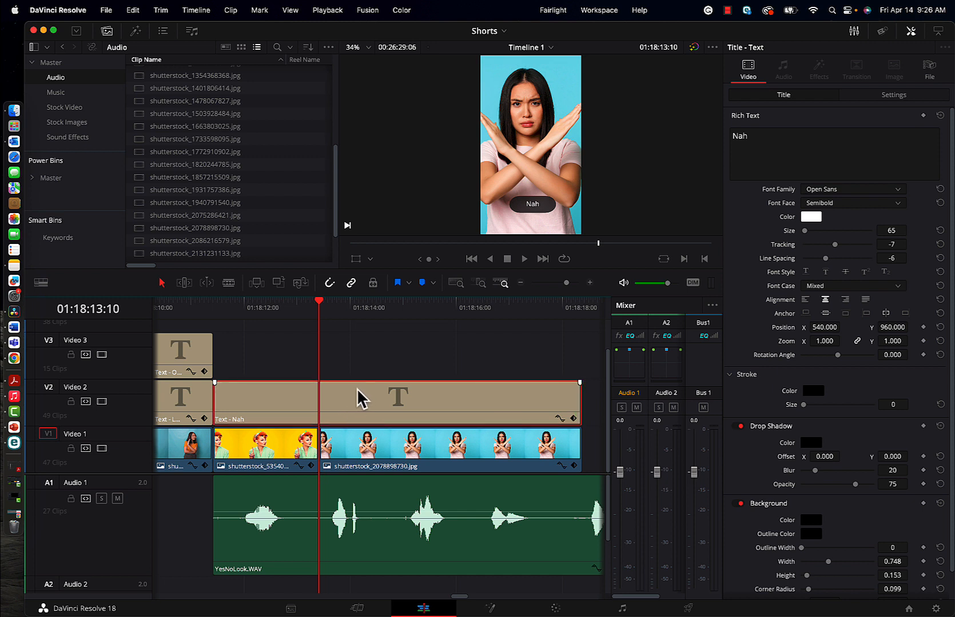
key("super+b")
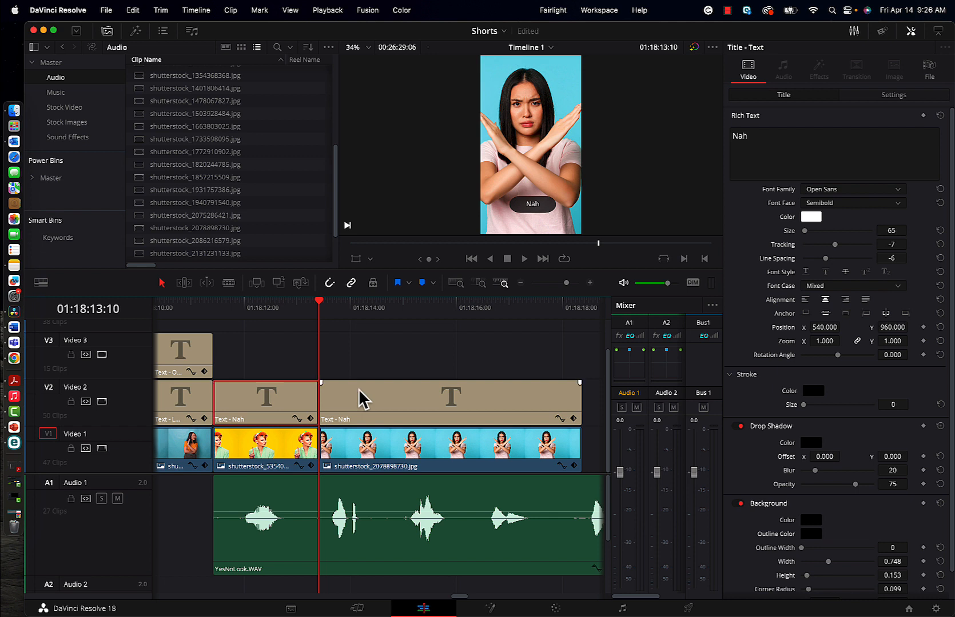
Change the title above the crossed-arms woman to "Nope!" and play that phrase of the recording.
left_click(352, 305)
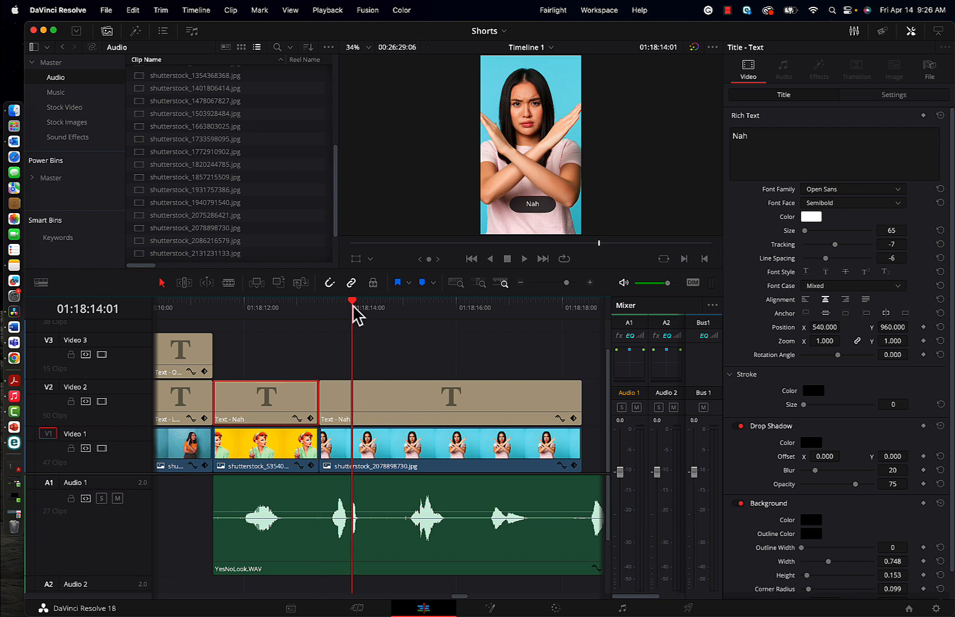
left_click(392, 403)
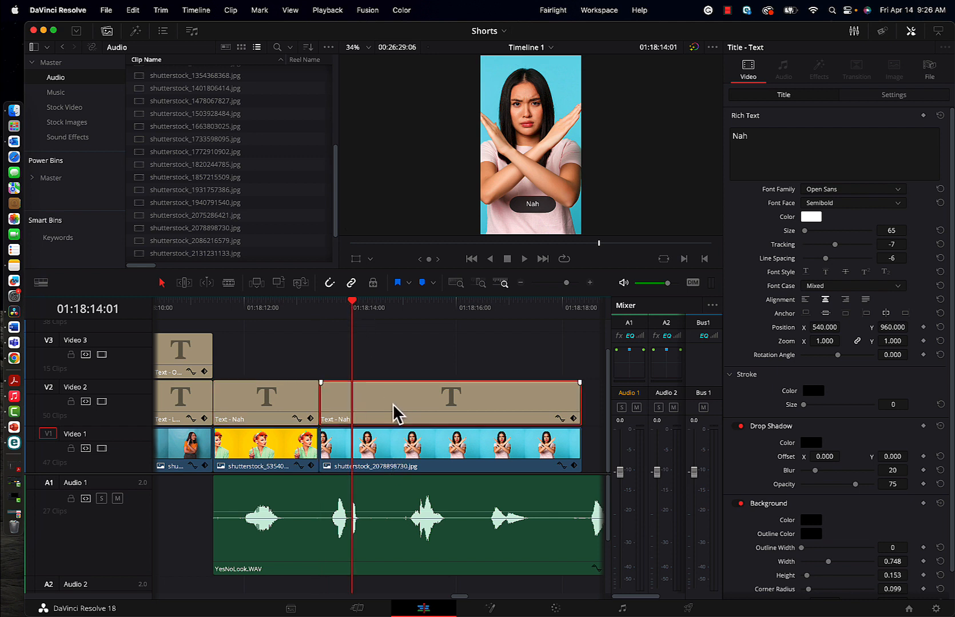
left_click(737, 136)
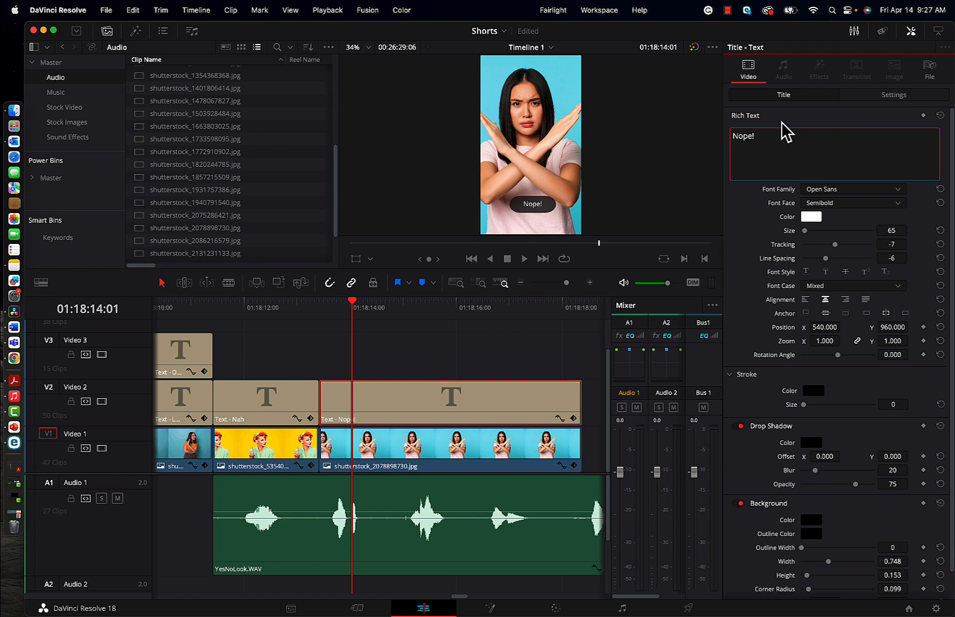
left_click(238, 341)
key("space")
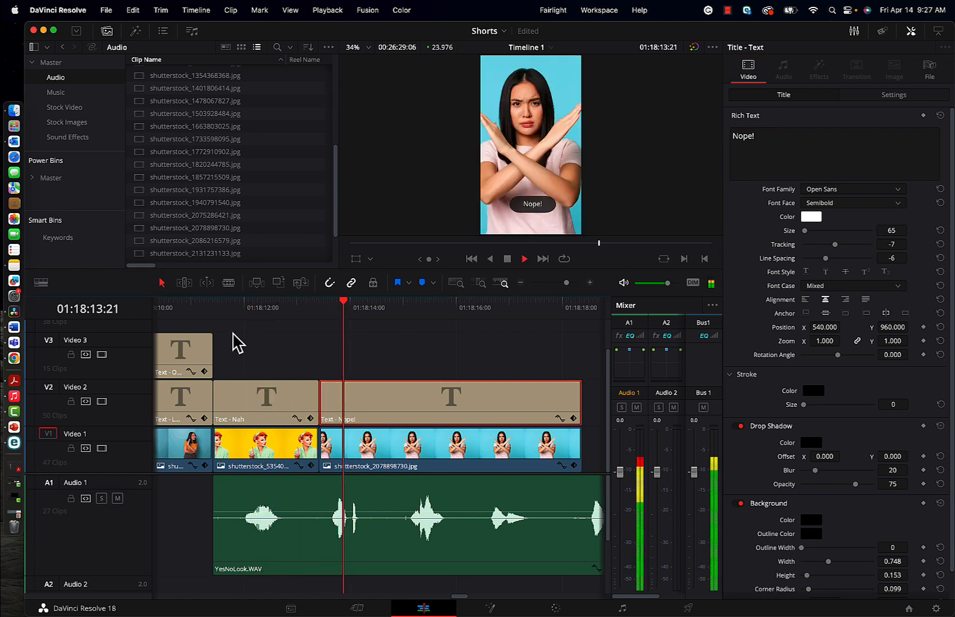
key("space")
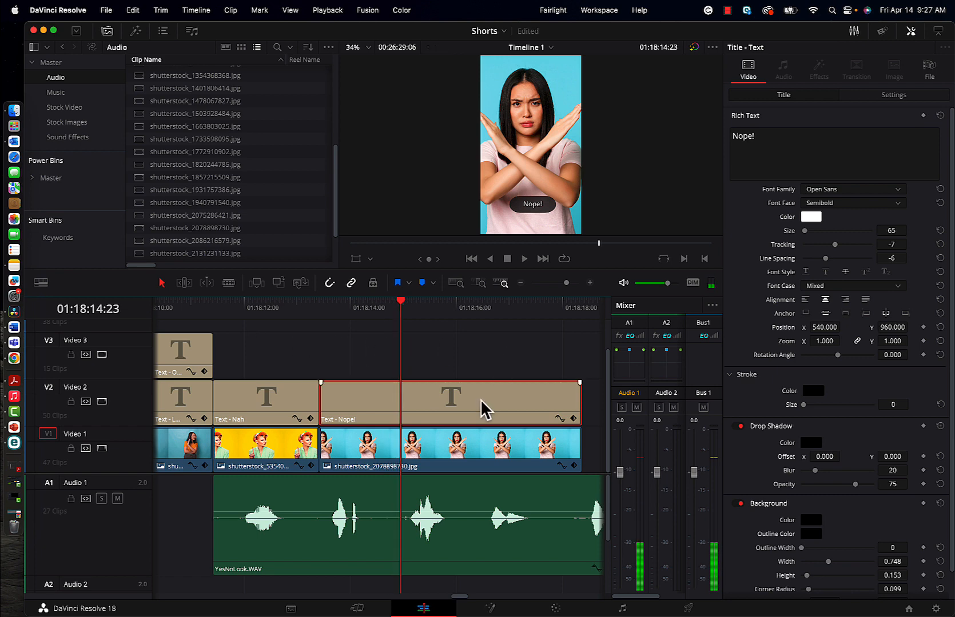
Select the remaining unscaled images on Video 1 and enlarge them together to a zoom of 2.840 to fill the vertical frame.
left_click(457, 454)
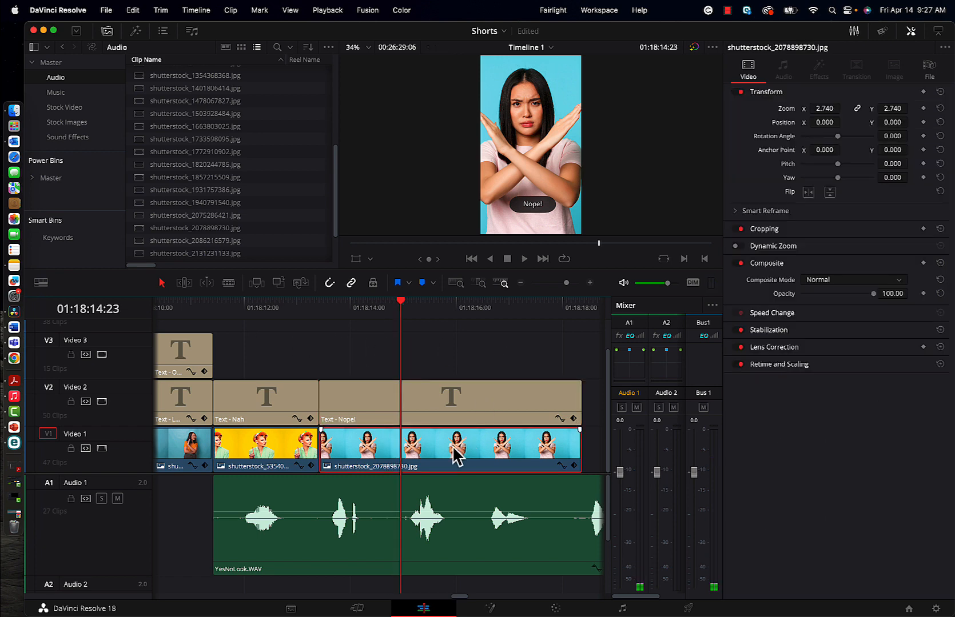
scroll(457, 452, "down", 3)
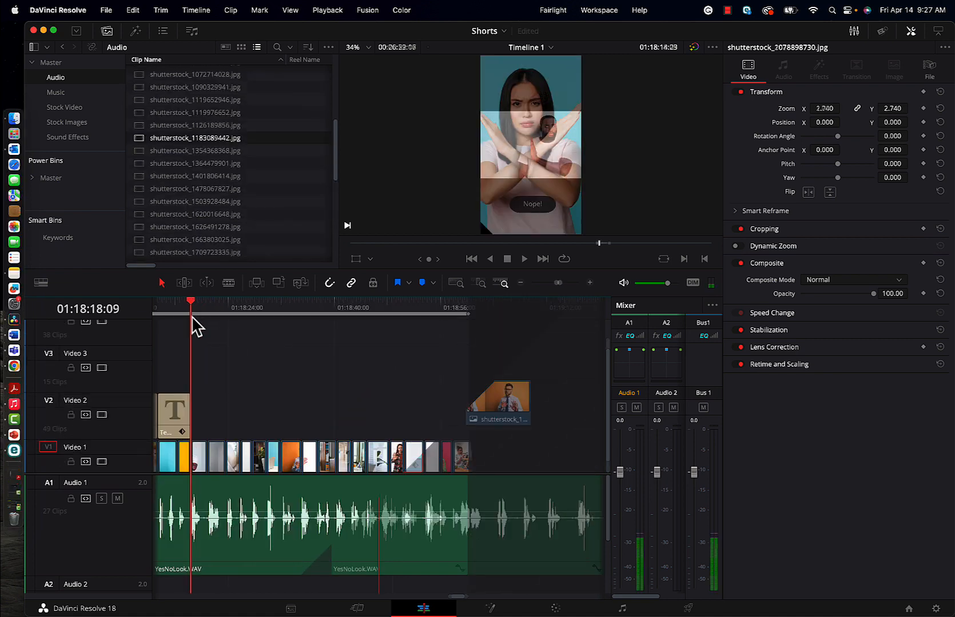
left_click_drag(190, 315, 336, 326)
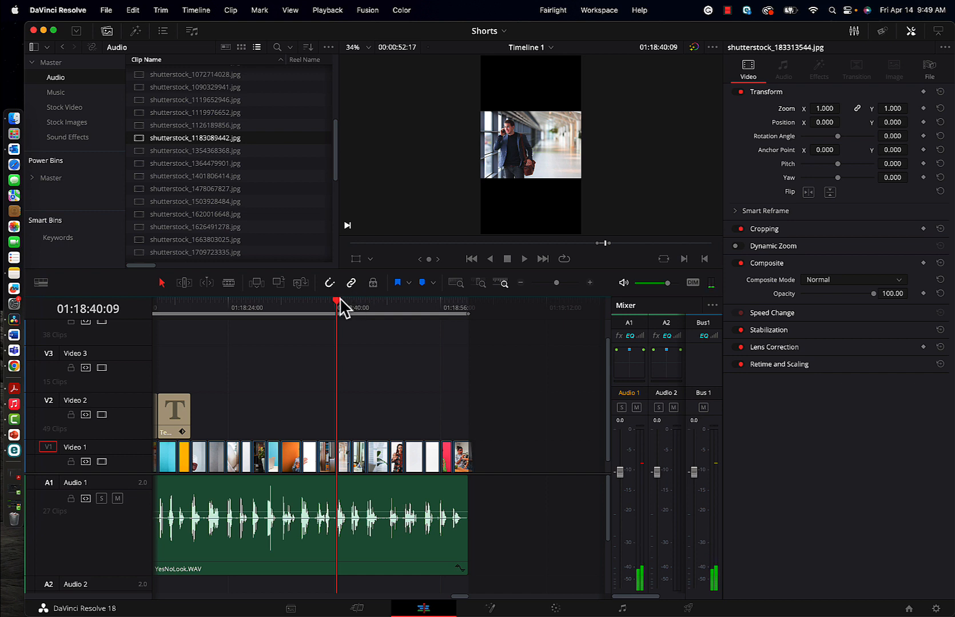
left_click_drag(337, 308, 324, 362)
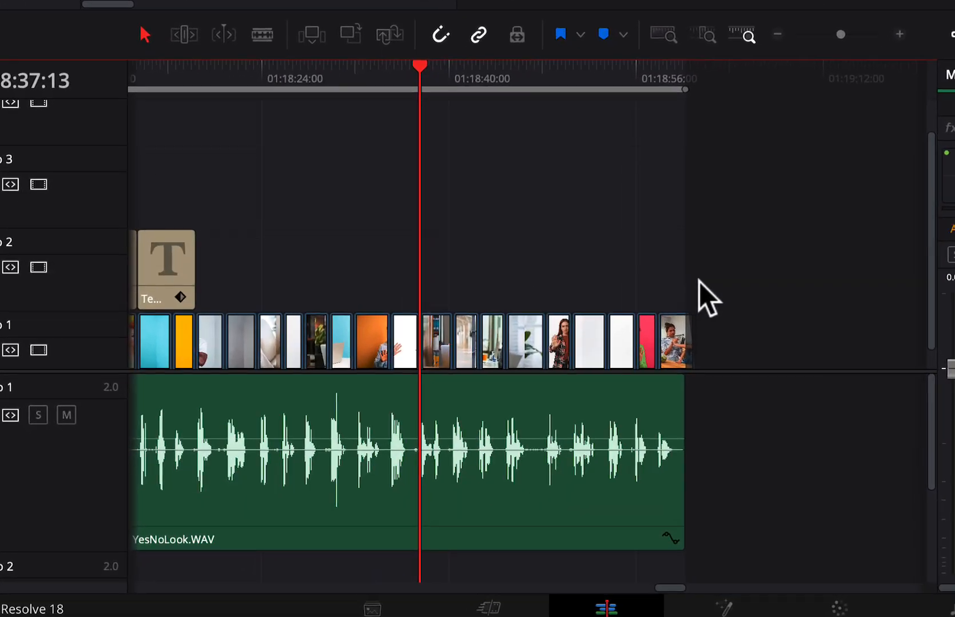
left_click_drag(807, 277, 244, 281)
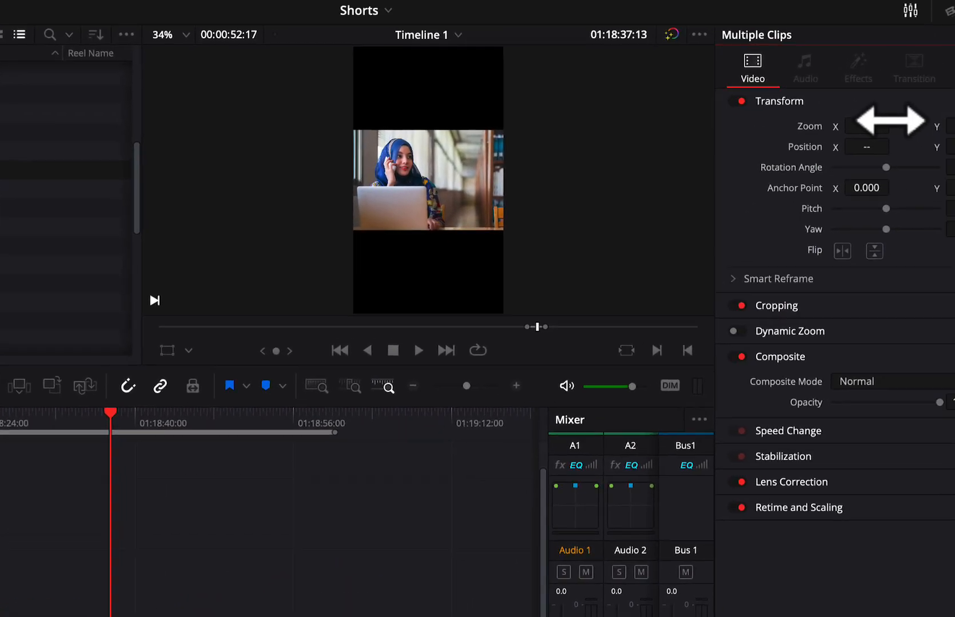
left_click_drag(795, 201, 941, 205)
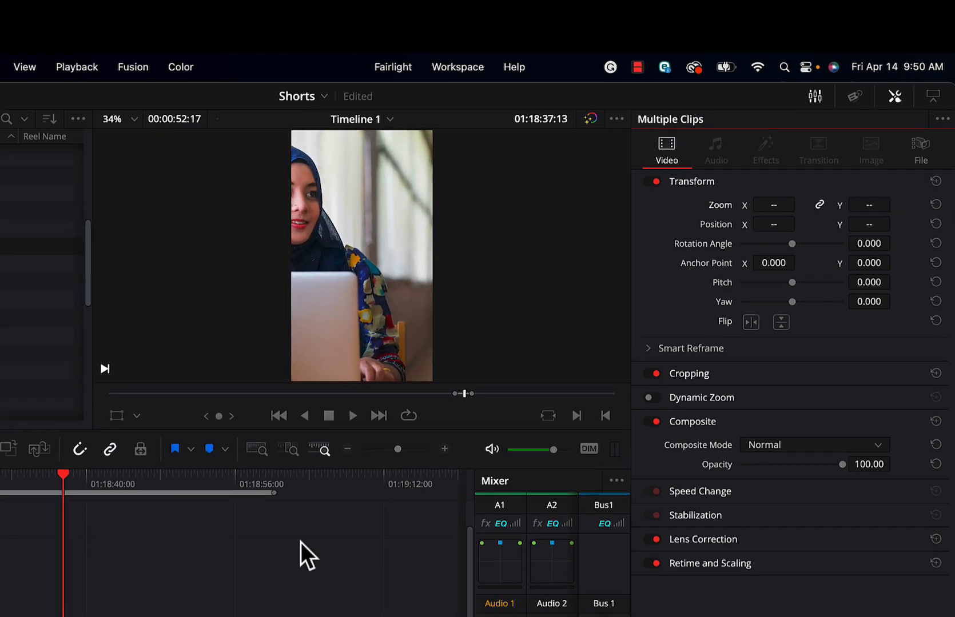
left_click(300, 544)
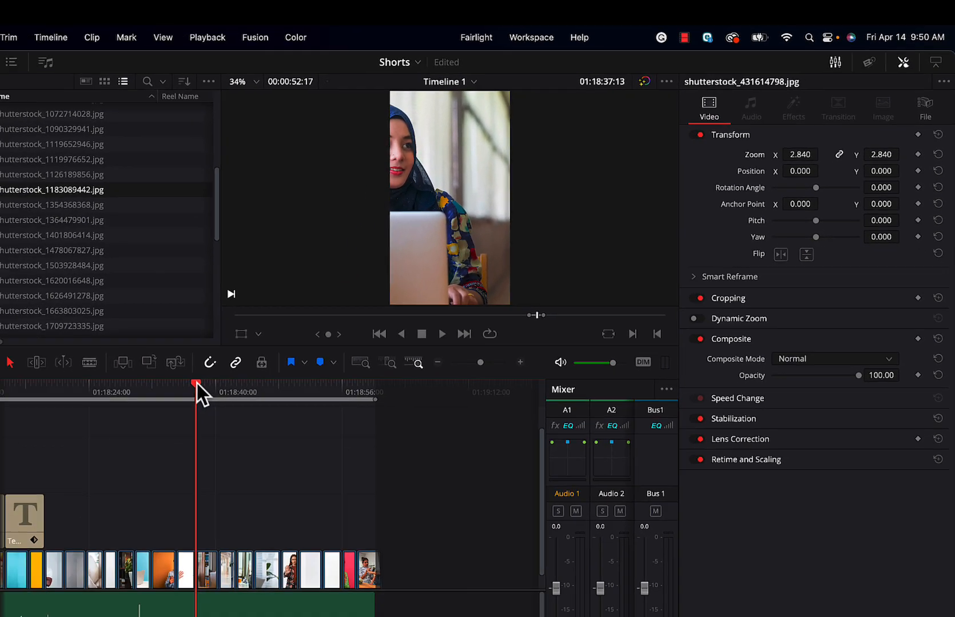
Review the enlarged images, return to 01:18:18:09, and set the zoom of shutterstock_1751553467.jpg to 2.810.
left_click_drag(196, 384, 330, 399)
left_click_drag(429, 315, 190, 328)
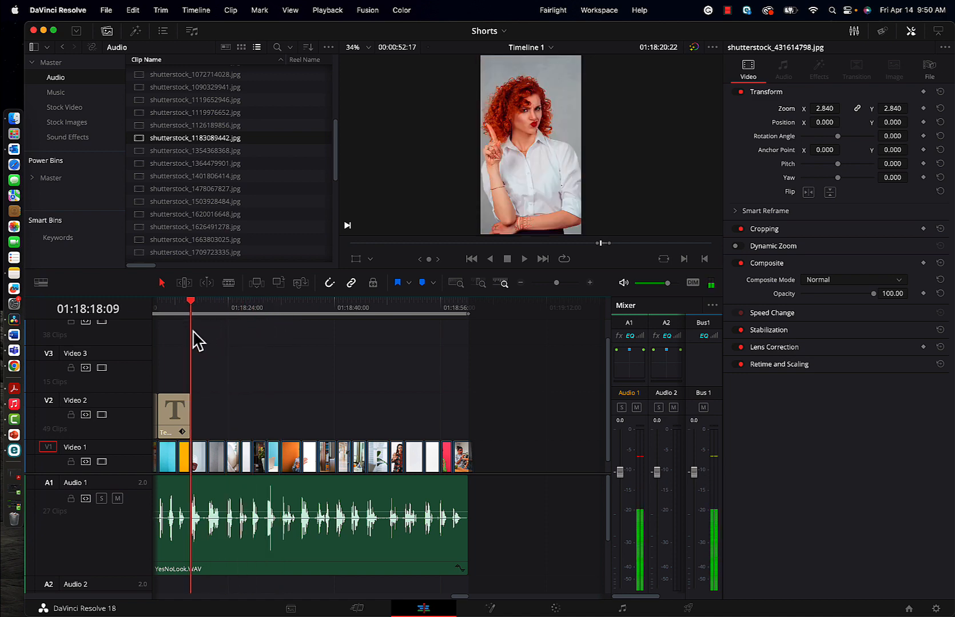
left_click(202, 457)
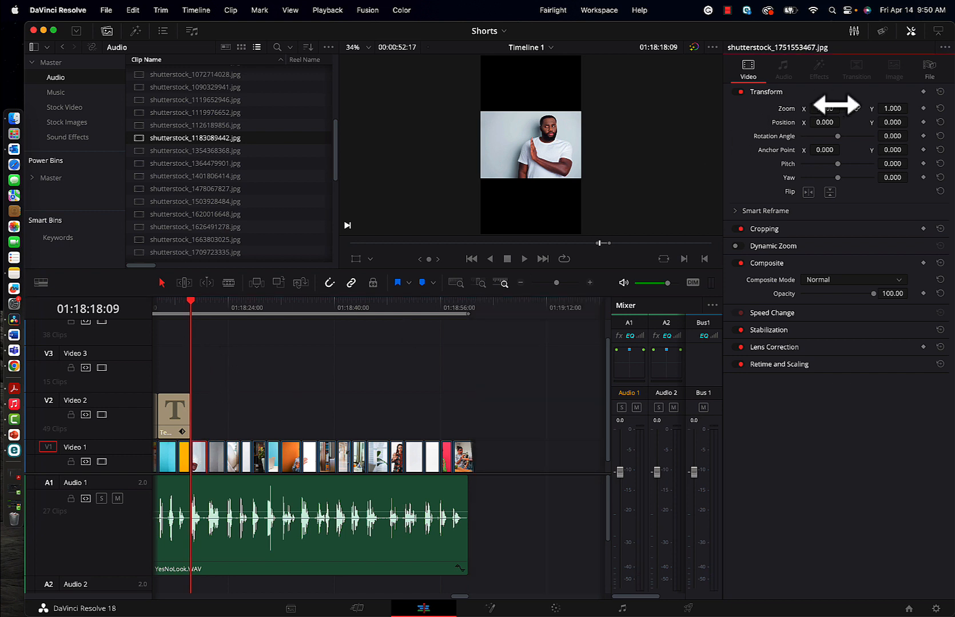
left_click_drag(837, 105, 934, 104)
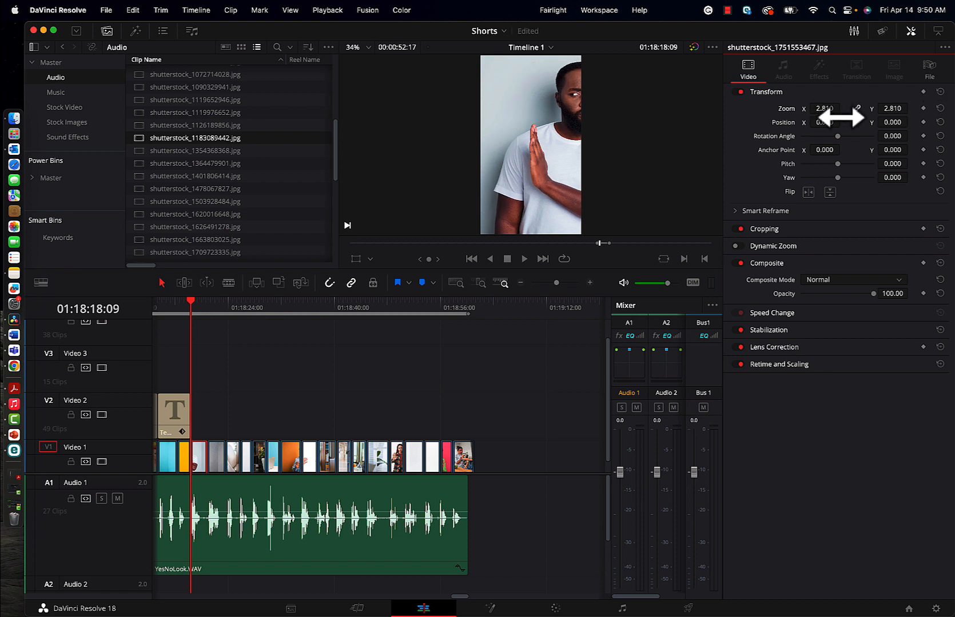
Shift shutterstock_1751553467.jpg horizontally to Position X -462 so the man sits within the vertical frame.
left_click_drag(840, 119, 632, 121)
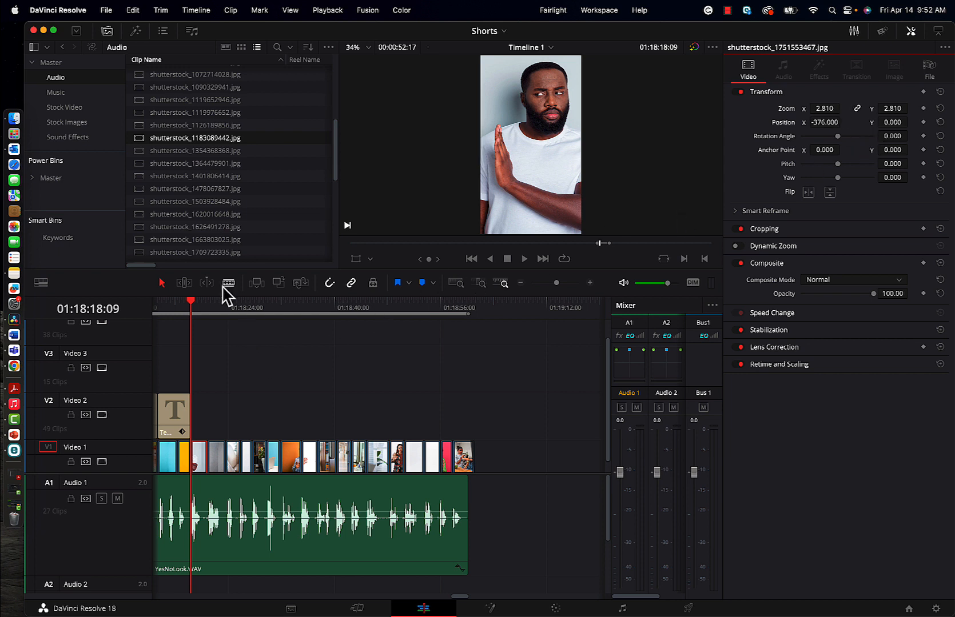
left_click_drag(191, 301, 203, 301)
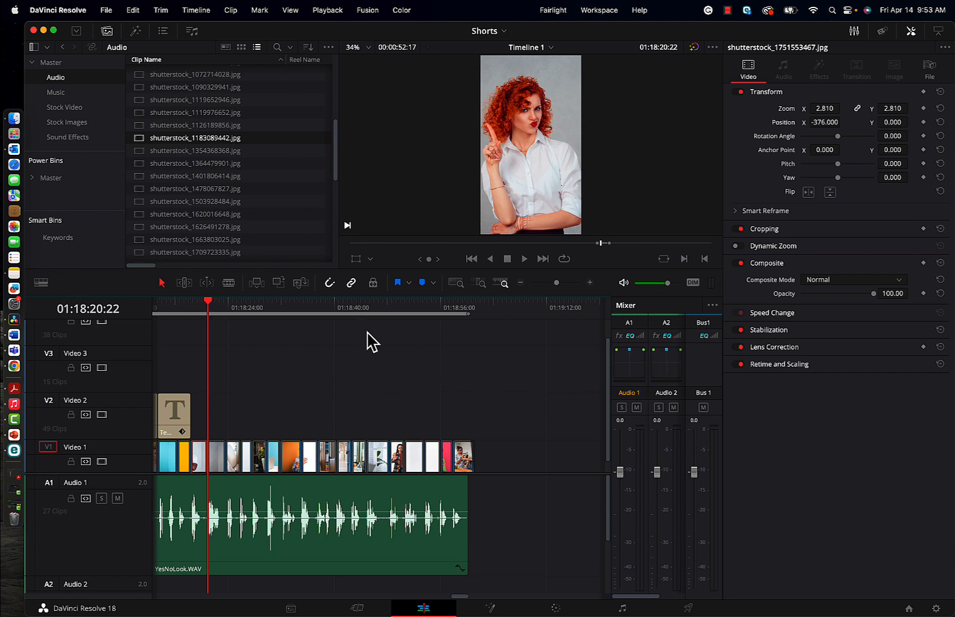
left_click_drag(207, 309, 191, 304)
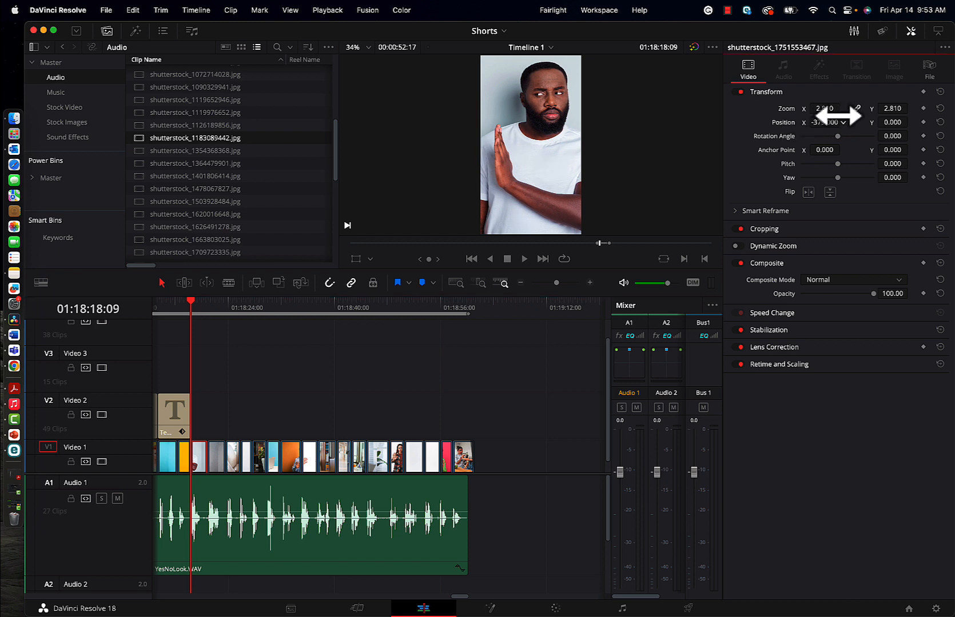
left_click_drag(845, 117, 793, 116)
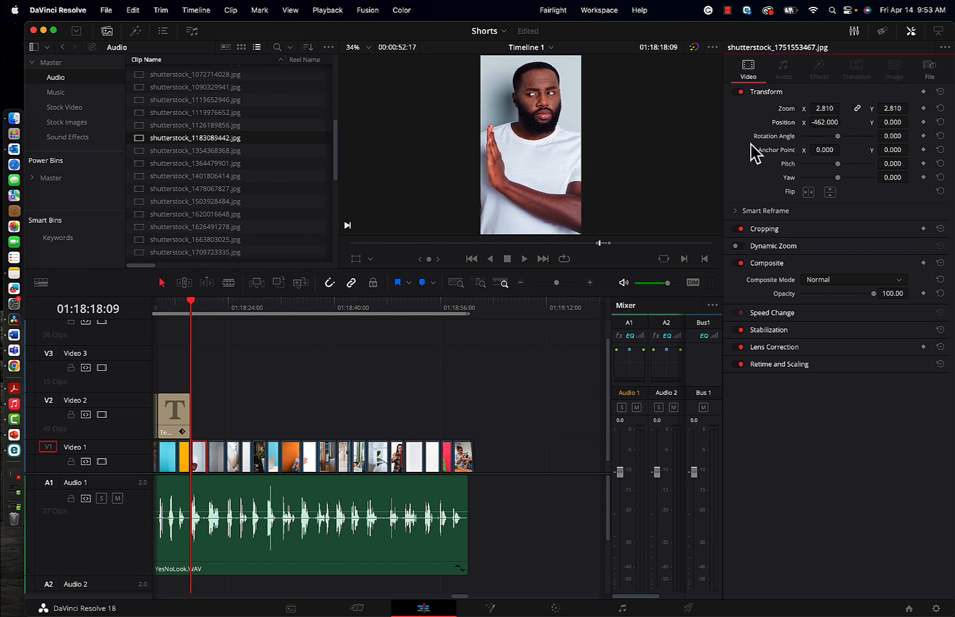
Check the framing of the red-haired woman's image, and set Position X of the reclining woman's shutterstock_1126189856.jpg to 297.
left_click(220, 458)
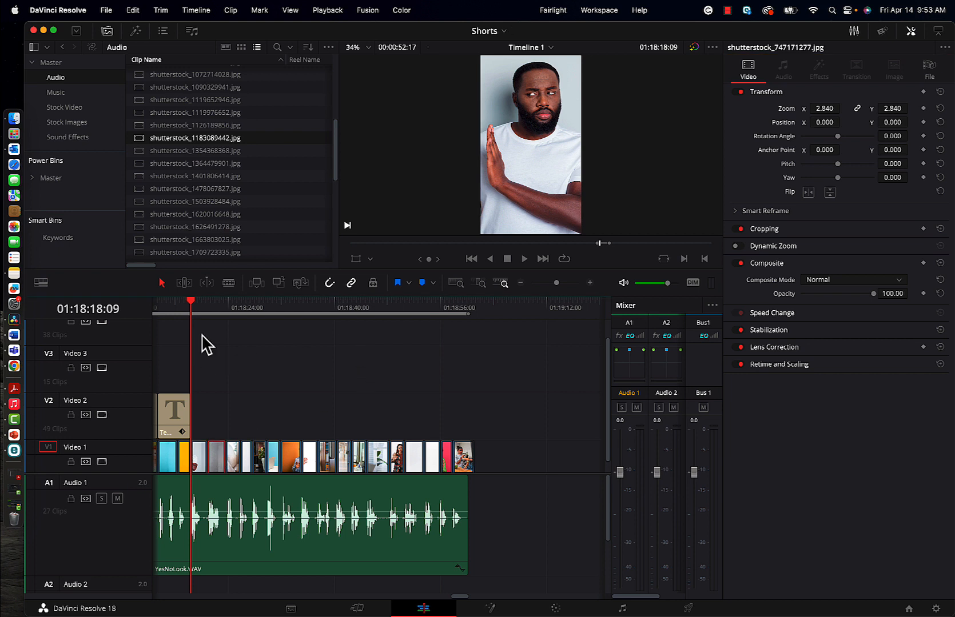
left_click(208, 311)
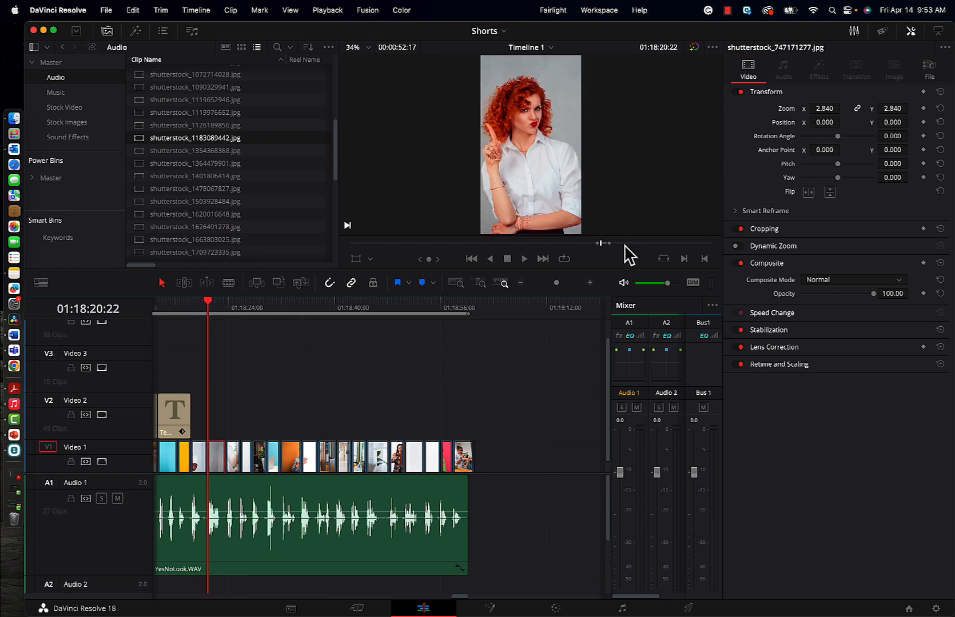
left_click_drag(210, 306, 229, 310)
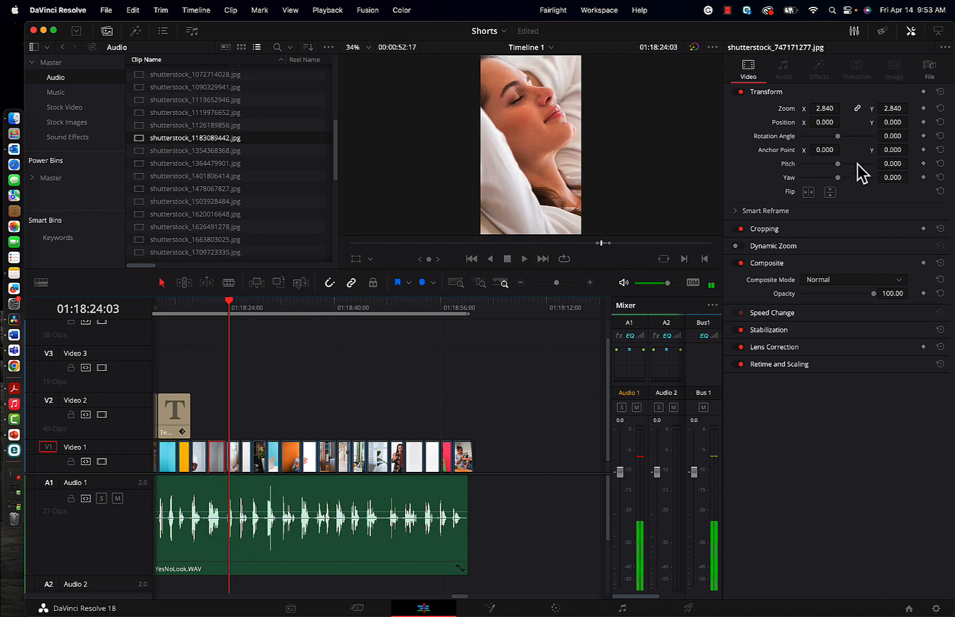
left_click_drag(838, 115, 876, 118)
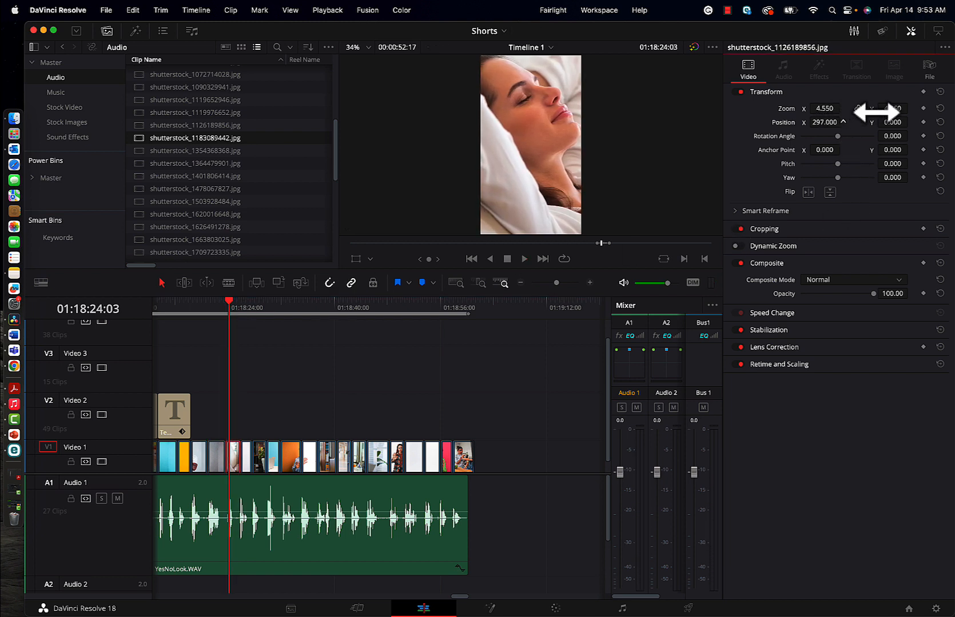
Review the following images and reposition shutterstock_1760431613.jpg to Position X 226 and Y -173.
left_click(247, 456)
left_click(239, 306)
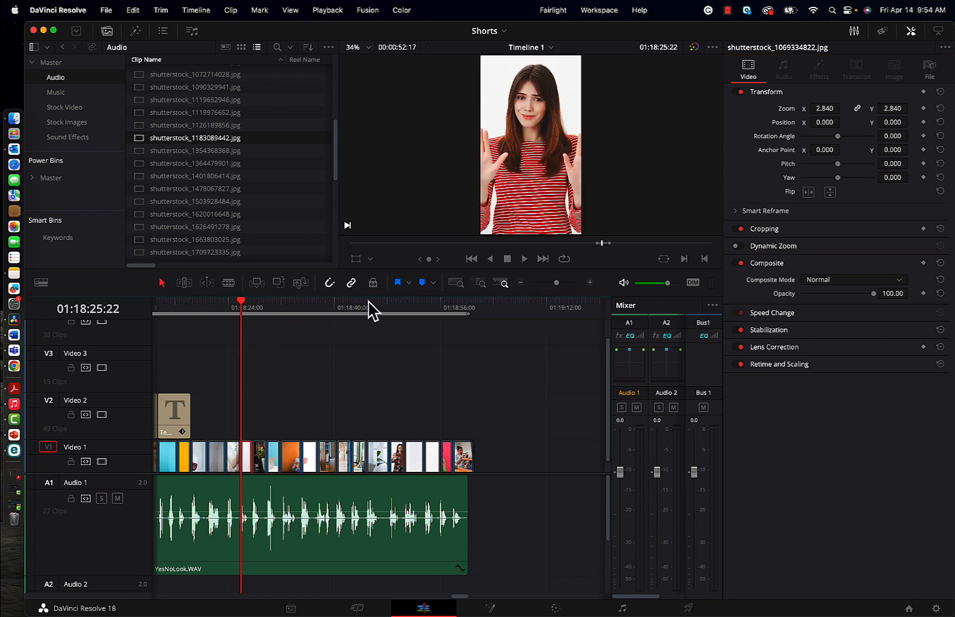
left_click(260, 308)
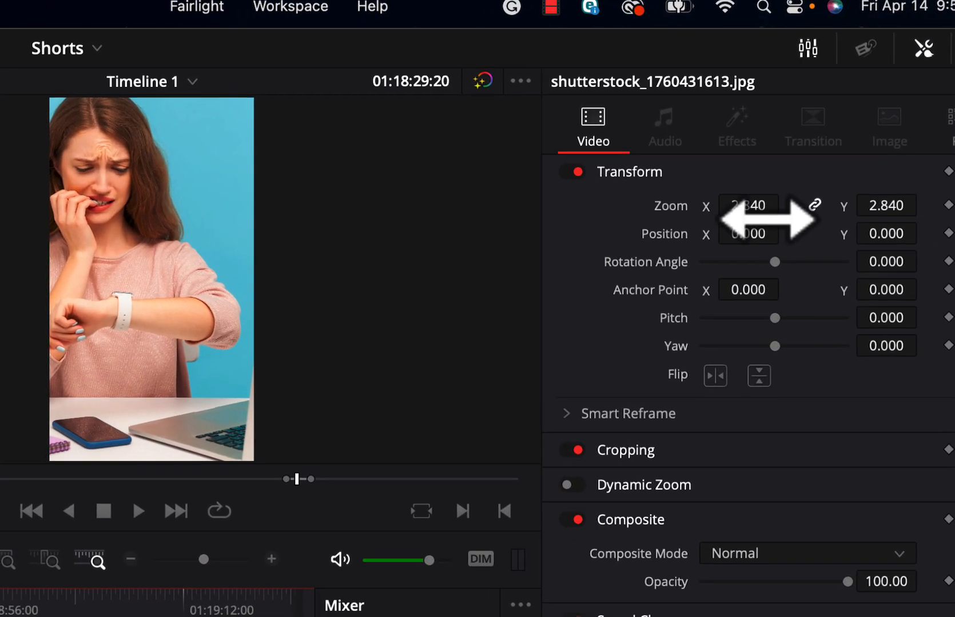
left_click_drag(767, 219, 74, 595)
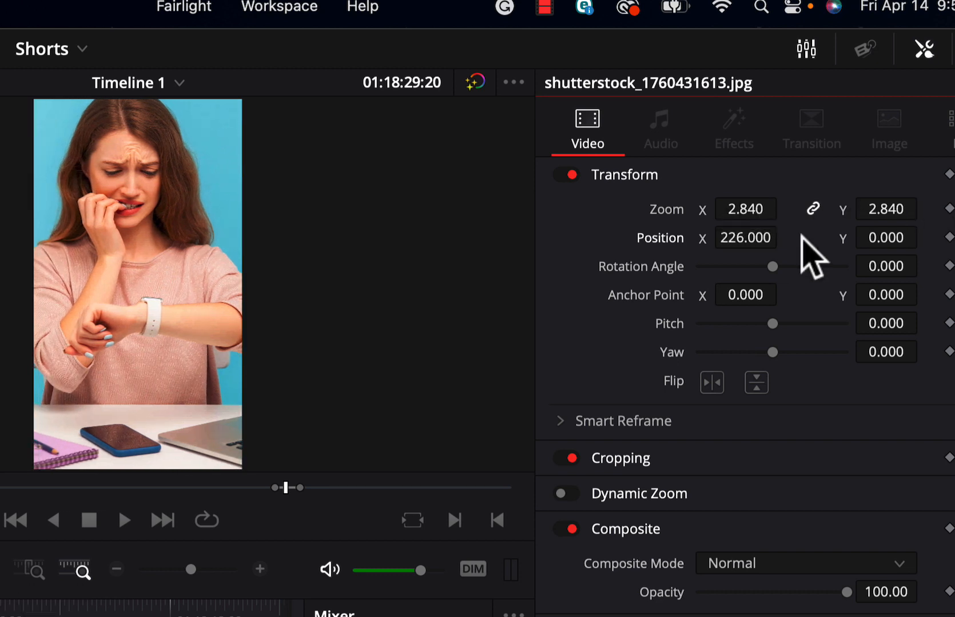
left_click_drag(916, 228, 726, 211)
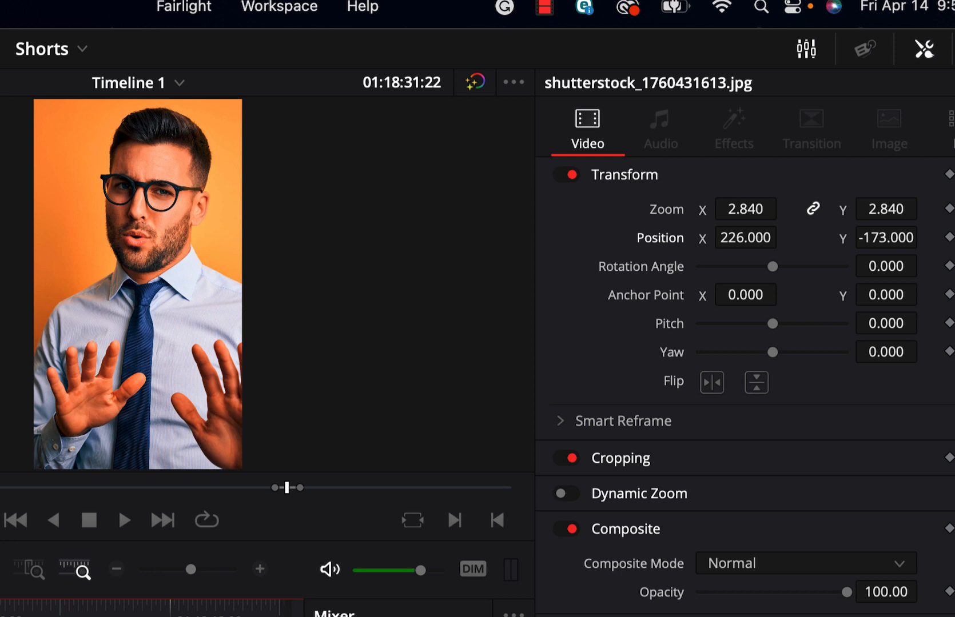
Reposition shutterstock_109430222.jpg to Position X -84 and Y -123 to frame the dark-haired woman.
left_click_drag(779, 224, 718, 239)
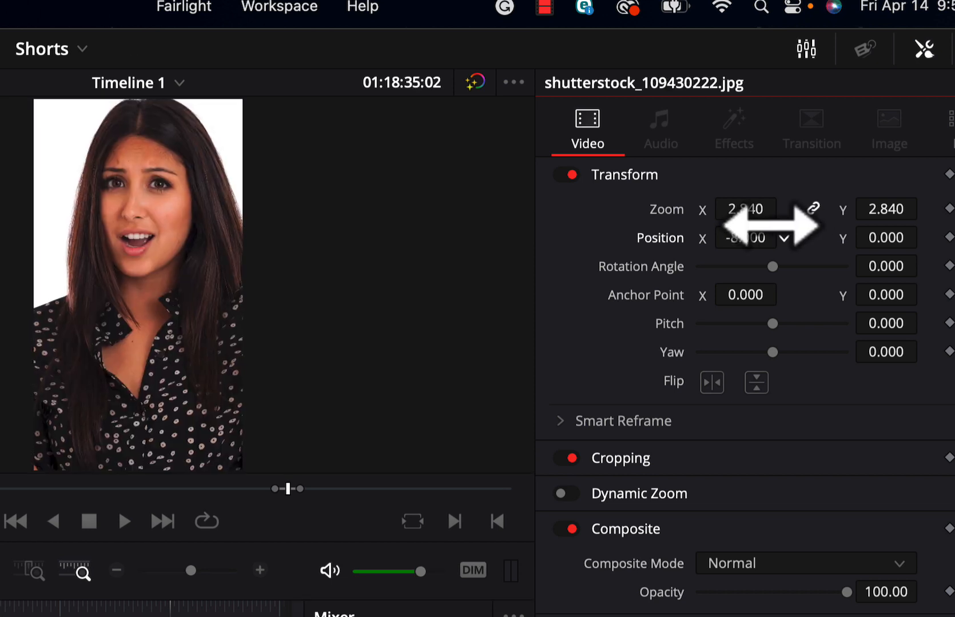
left_click_drag(762, 222, 784, 224)
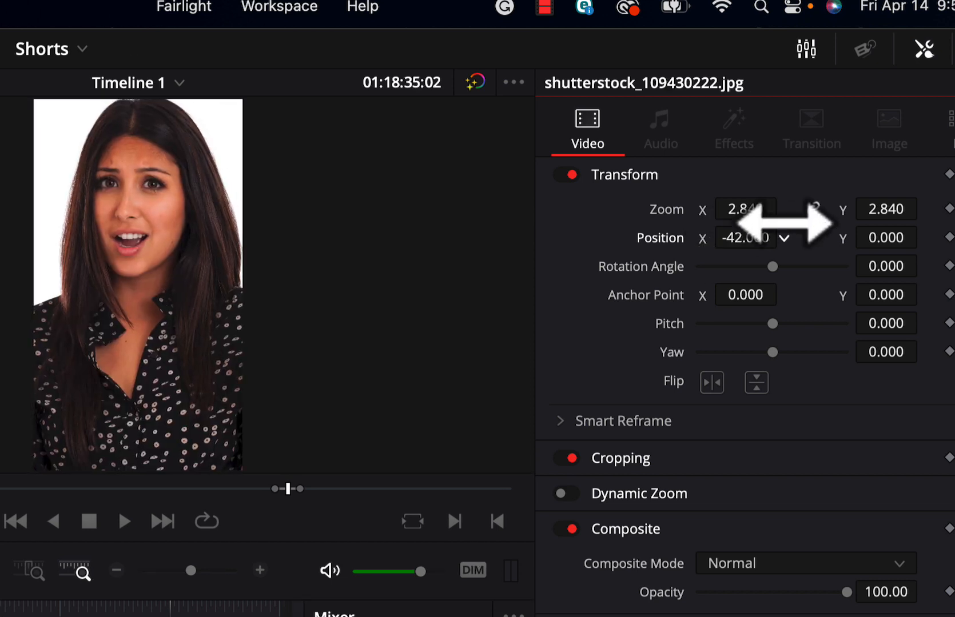
left_click_drag(912, 236, 704, 239)
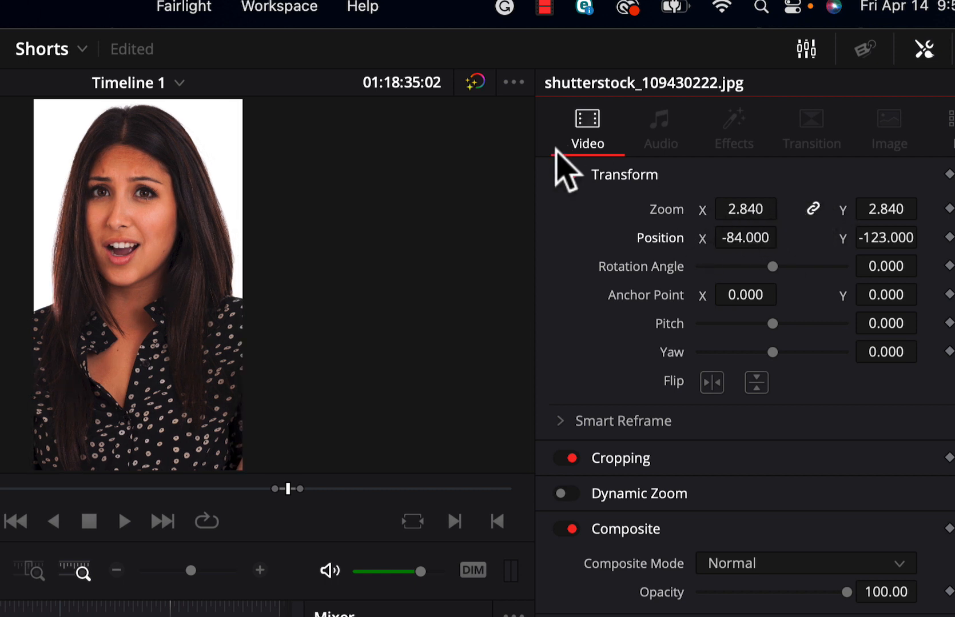
Reposition shutterstock_431614798.jpg to Position X 562 and Y 97 to bring the woman on the phone into frame.
left_click(171, 613)
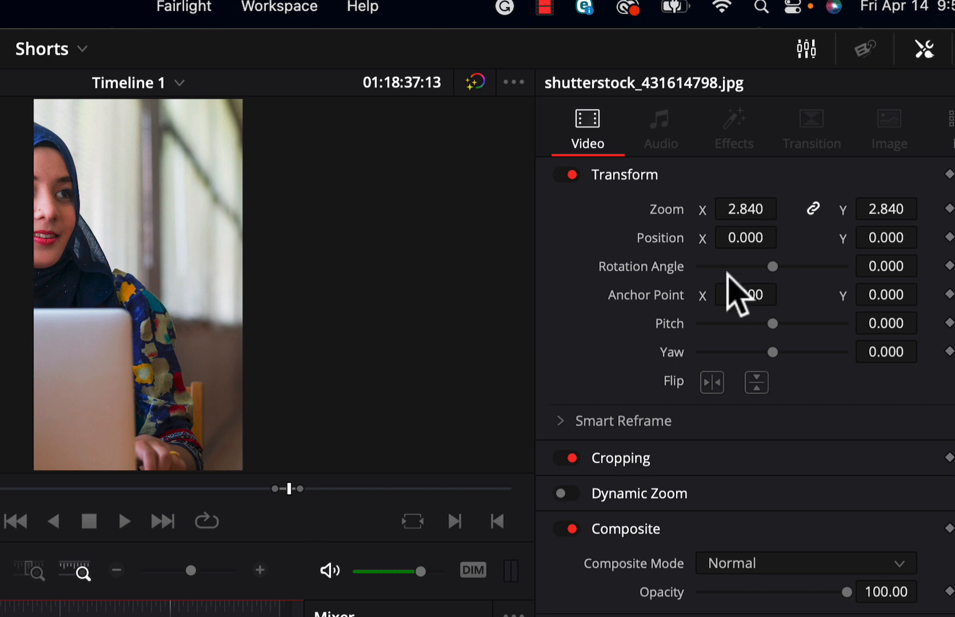
mouse_move(769, 221)
left_mouse_down()
mouse_move(935, 218)
mouse_move(54, 608)
mouse_move(420, 601)
mouse_move(767, 224)
left_mouse_up()
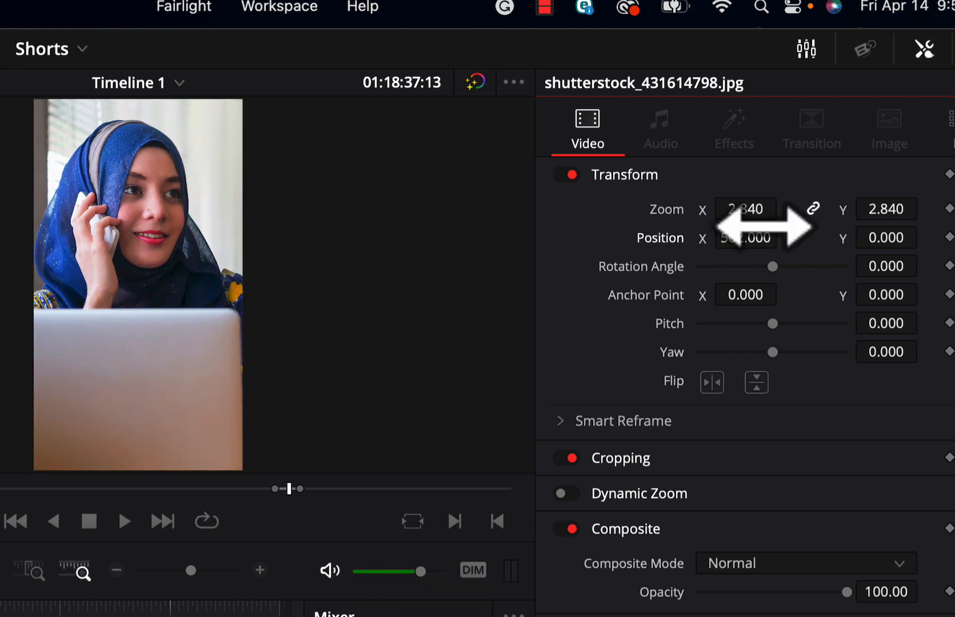
left_click_drag(889, 236, 916, 228)
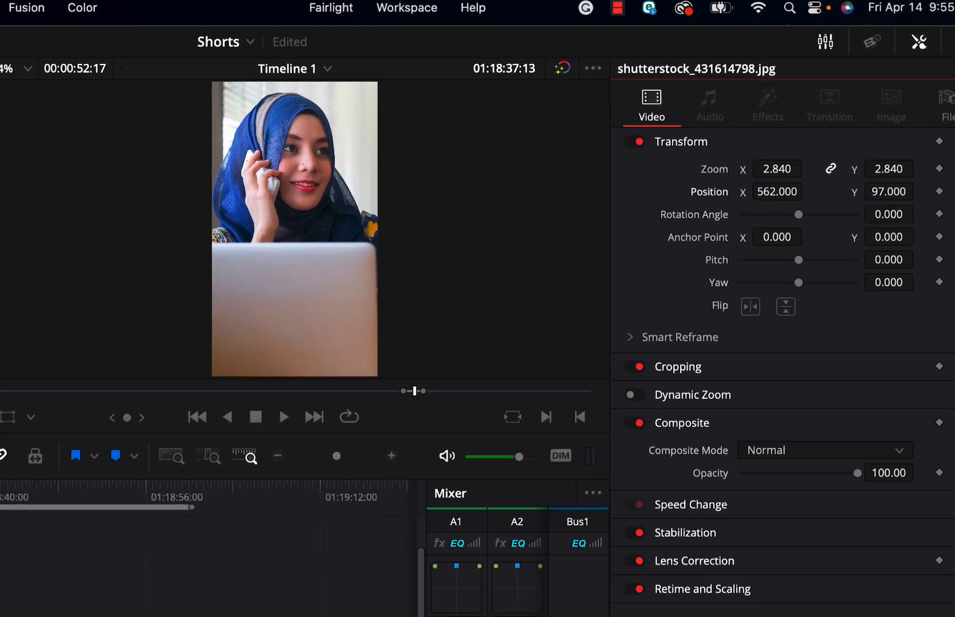
Return to the "Nope!" title above the crossed-arms woman and split it at 01:18:14:23.
left_click_drag(100, 420, 591, 309)
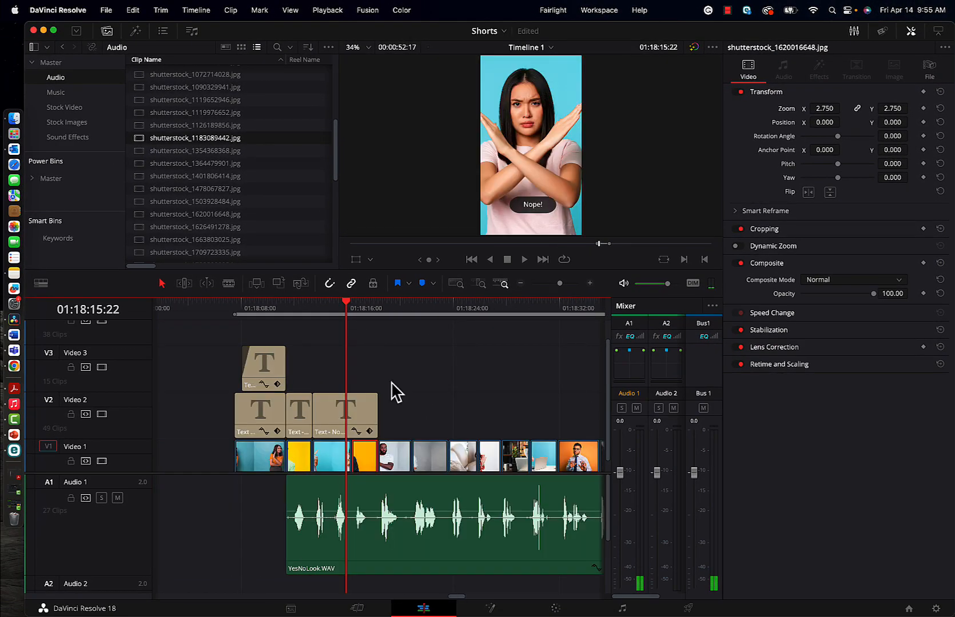
key("super+minus")
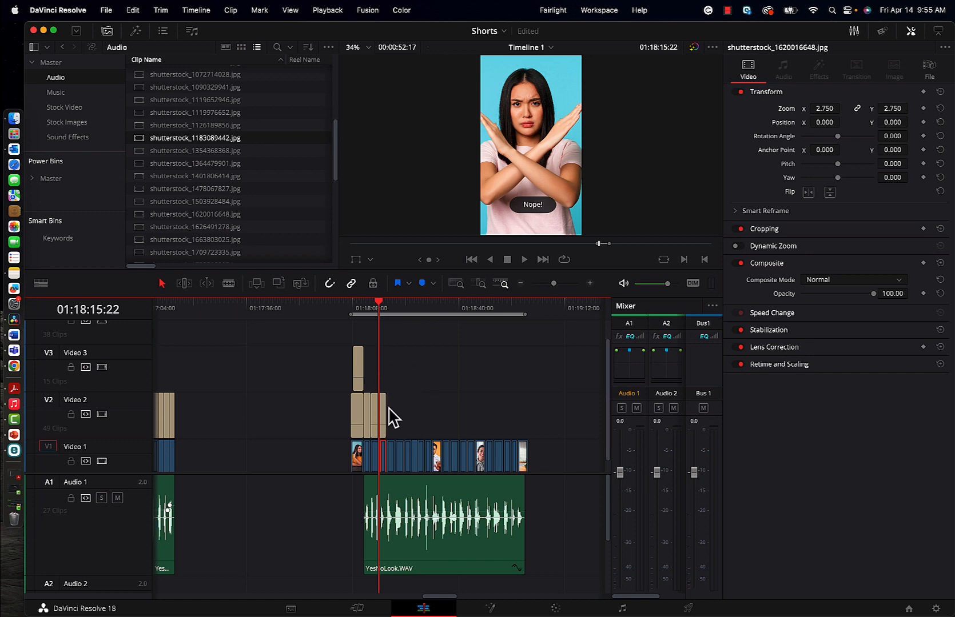
left_click_drag(404, 396, 543, 402)
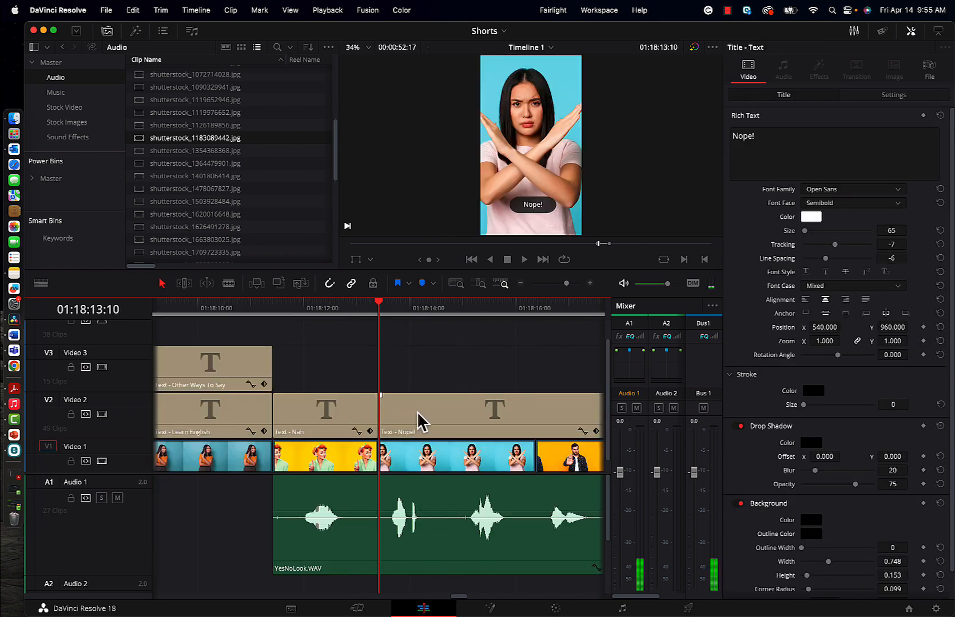
left_click(418, 415)
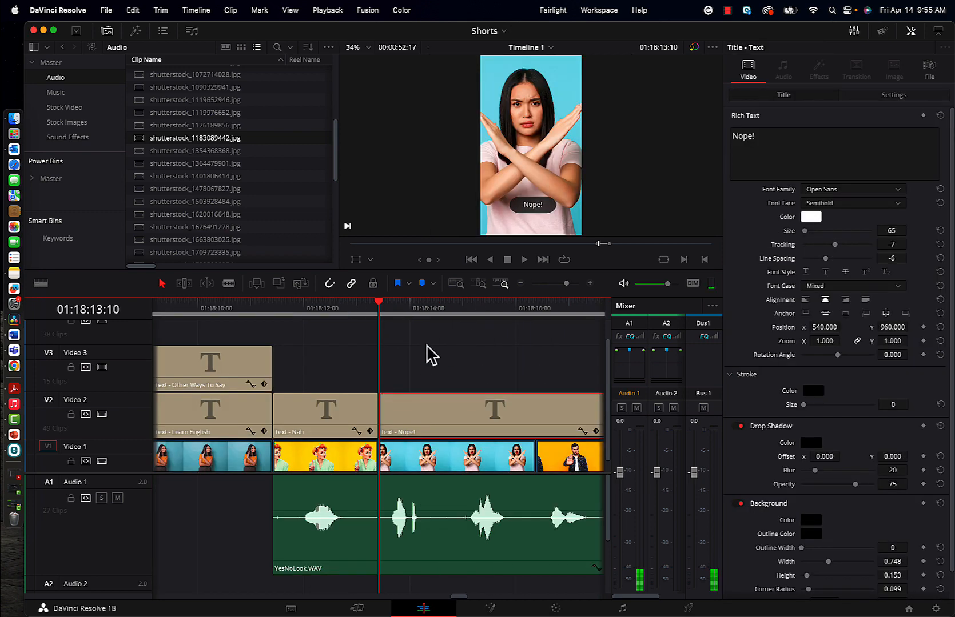
left_click_drag(390, 309, 461, 310)
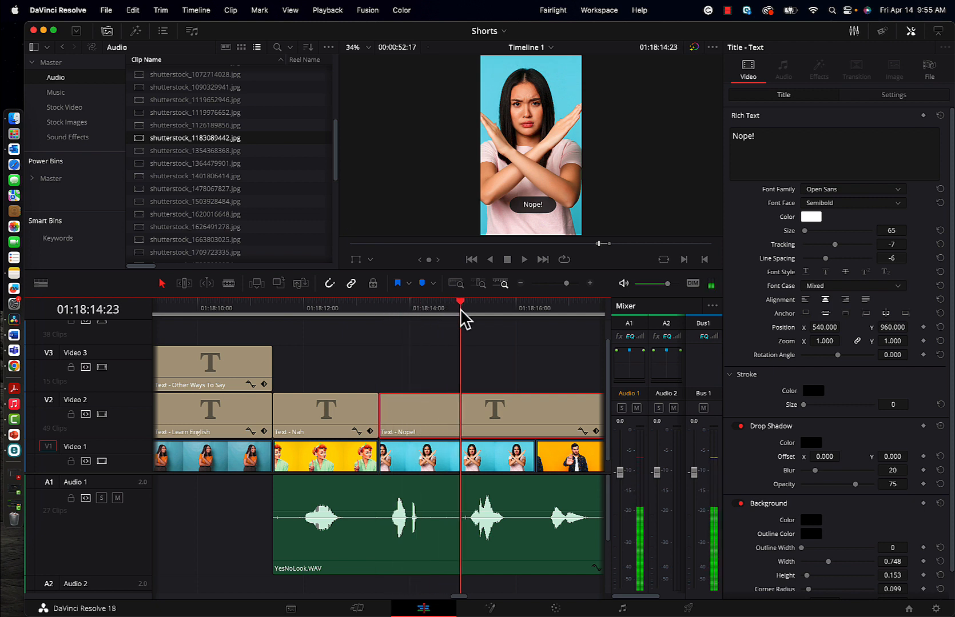
key("super+b")
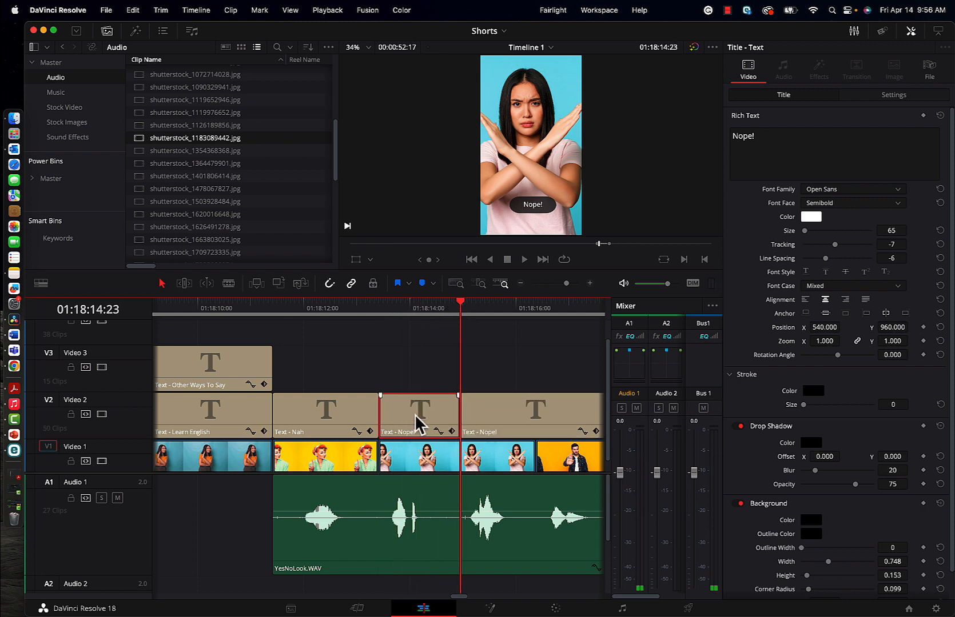
Split the second "Nope!" title at 01:18:16:15, above the man on the yellow background.
key("j")
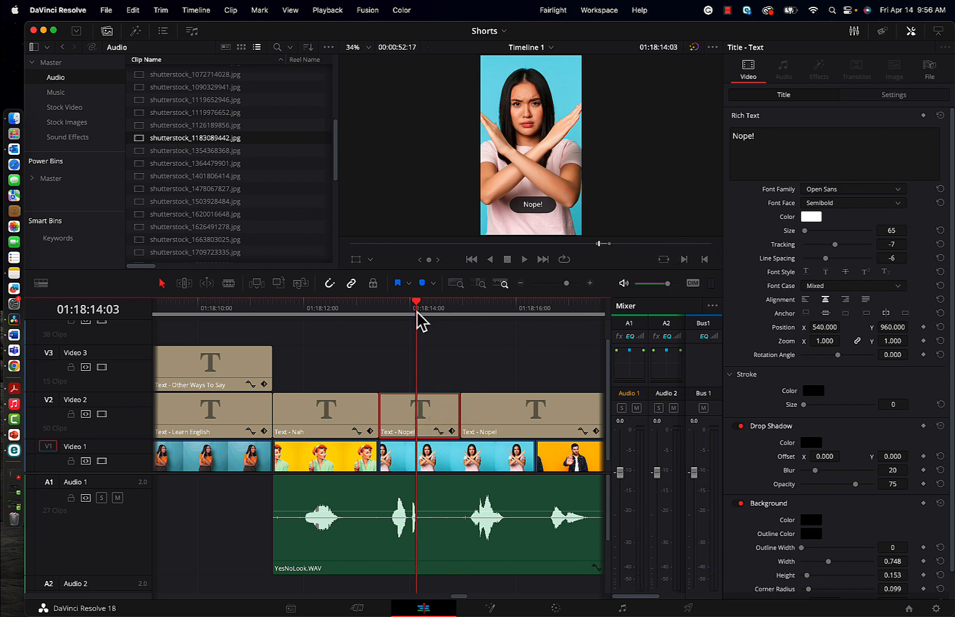
left_click_drag(416, 311, 550, 323)
left_click(569, 417)
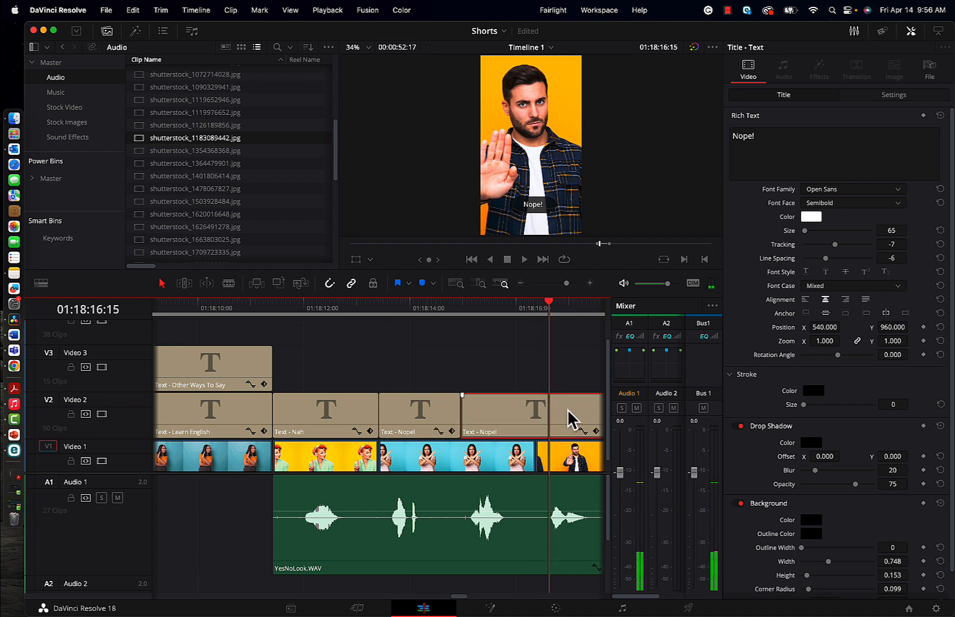
key("super+b")
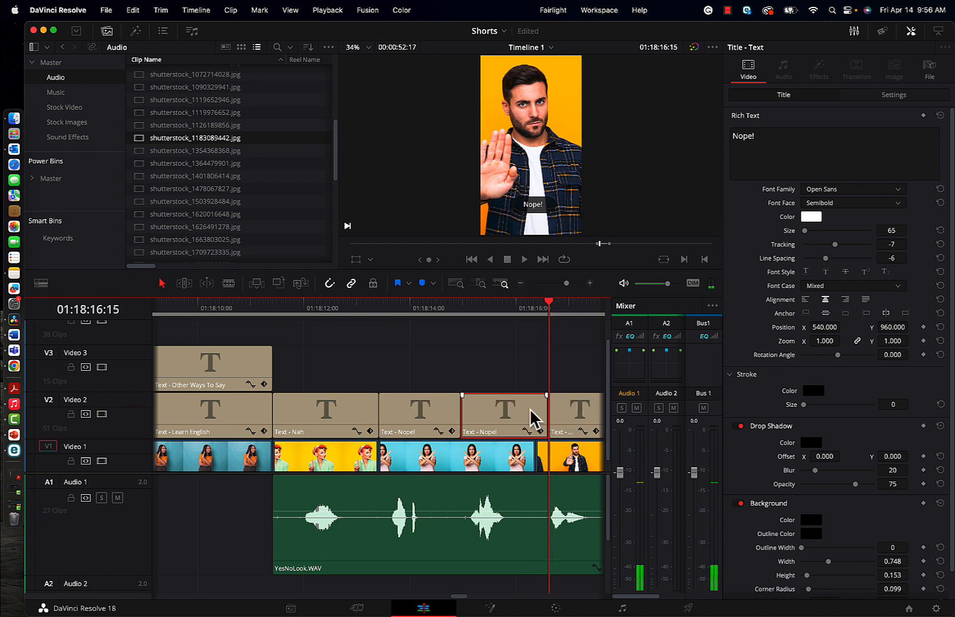
Change the second title above the crossed-arms woman to "Sorry" and move its end cut to the start of the yellow-background image.
left_click(522, 312)
left_click_drag(522, 312, 485, 315)
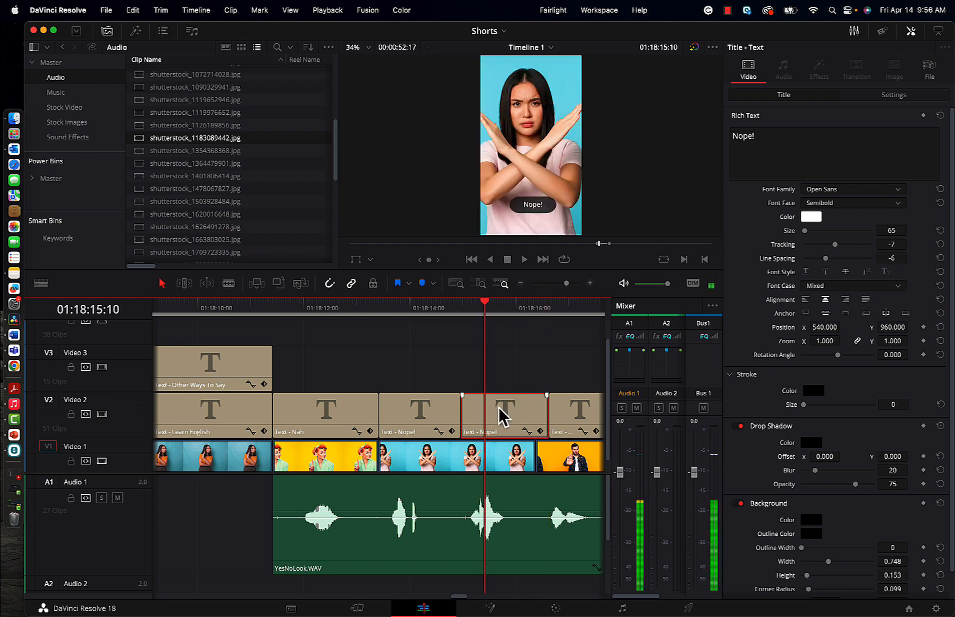
left_click_drag(782, 138, 733, 136)
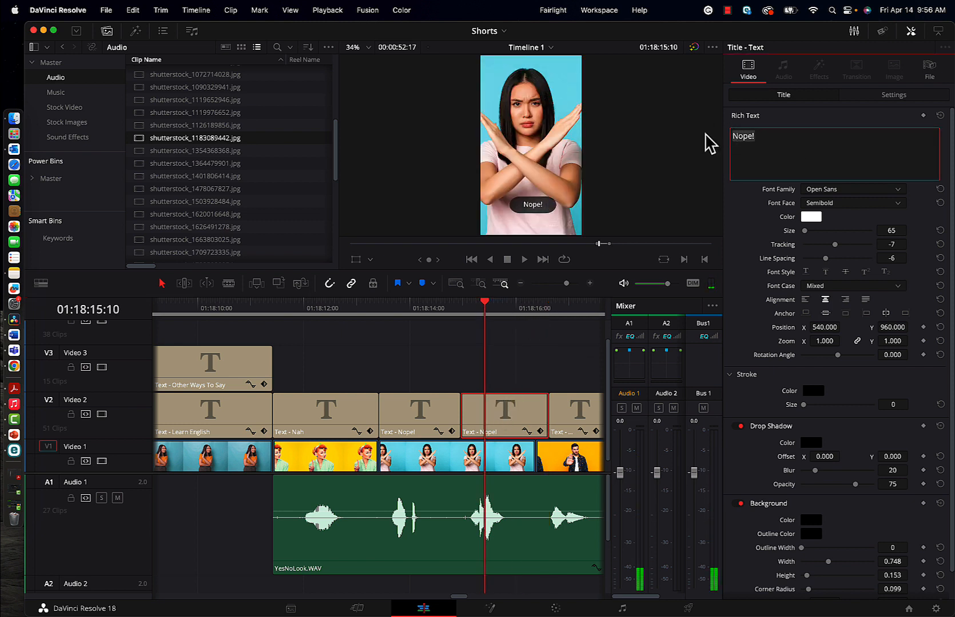
type("Sorry")
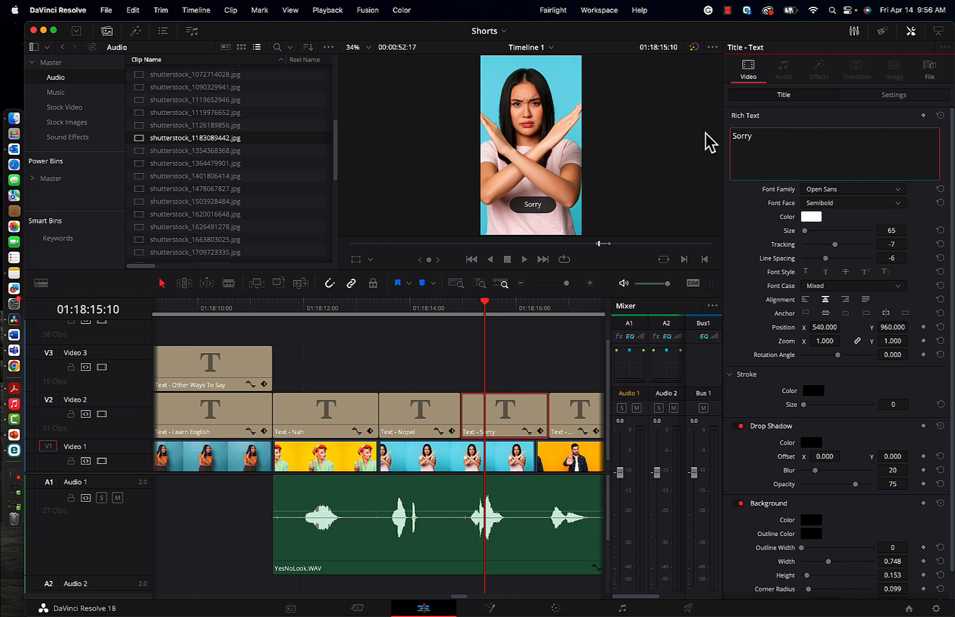
mouse_move(532, 309)
left_mouse_down()
mouse_move(562, 309)
mouse_move(549, 309)
left_mouse_up()
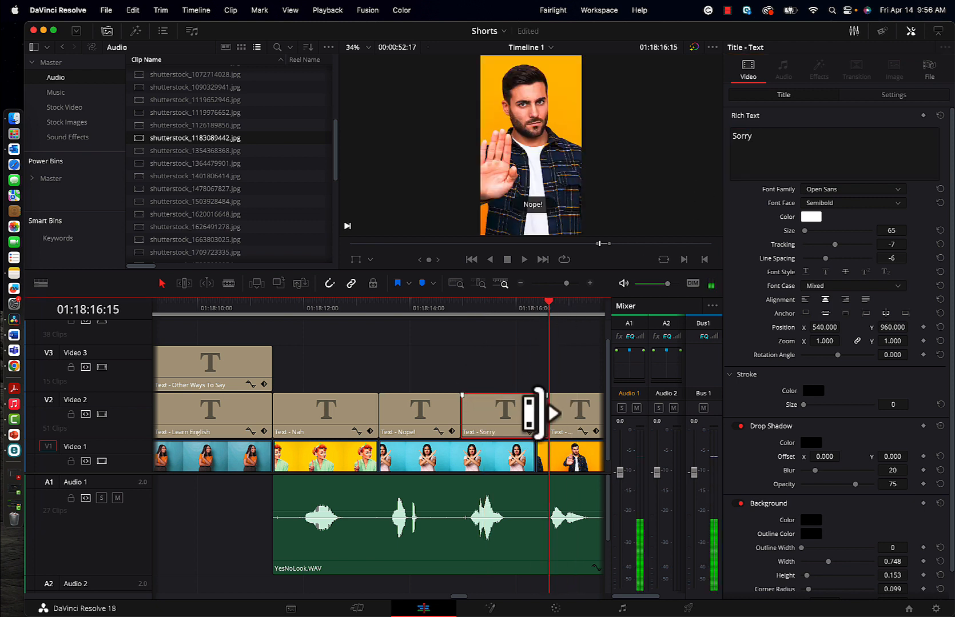
left_click_drag(566, 400, 550, 399)
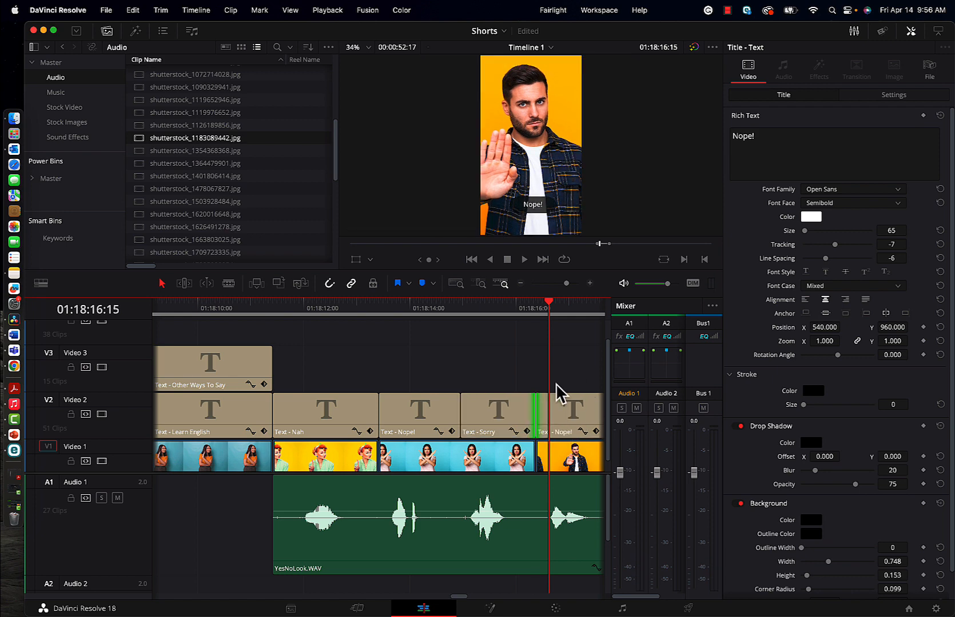
Play through the yellow-background man's phrase and split the remaining "Nope!" title at 01:18:18:11.
key("super+minus")
key("space")
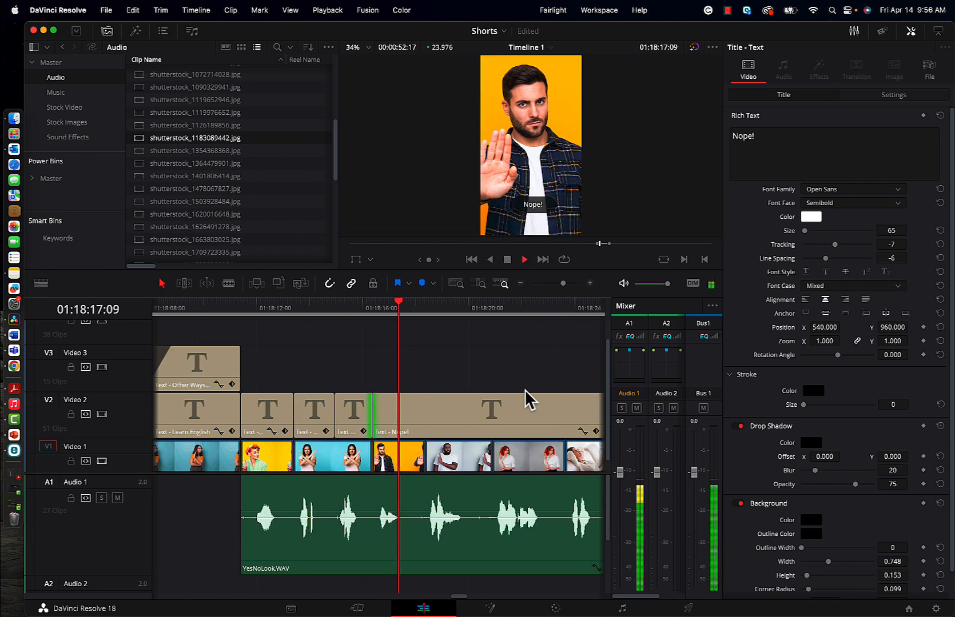
key("space")
left_click(439, 410)
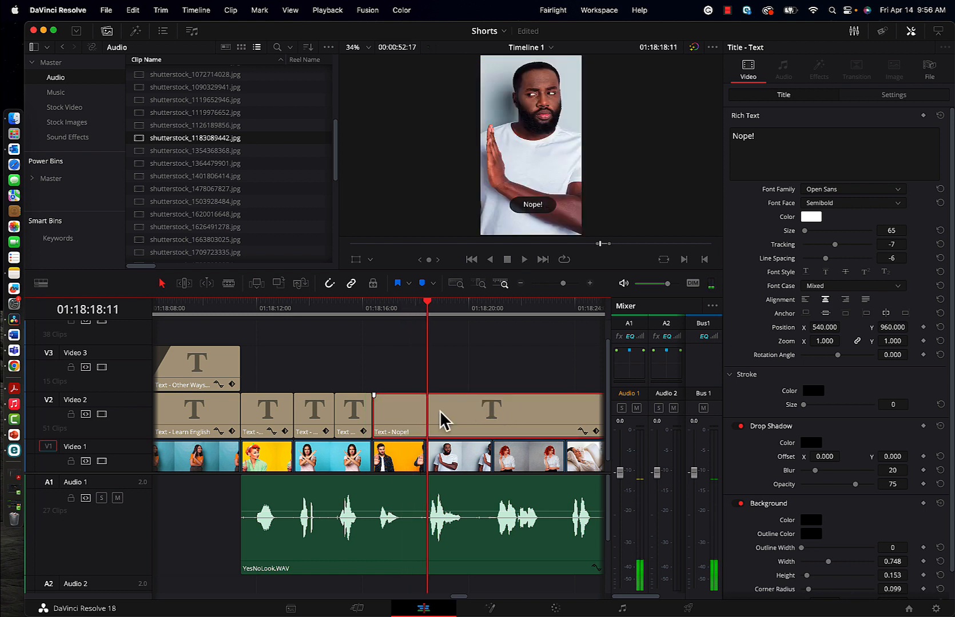
key("super+b")
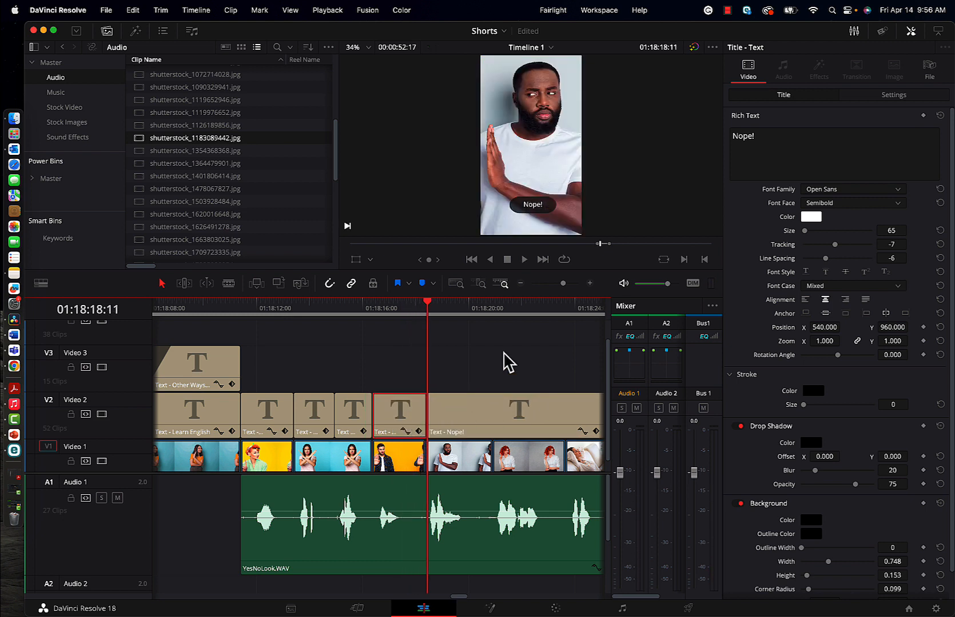
Change the title above the man on the yellow background to "No Way!".
left_click(762, 136)
left_click_drag(762, 136, 717, 134)
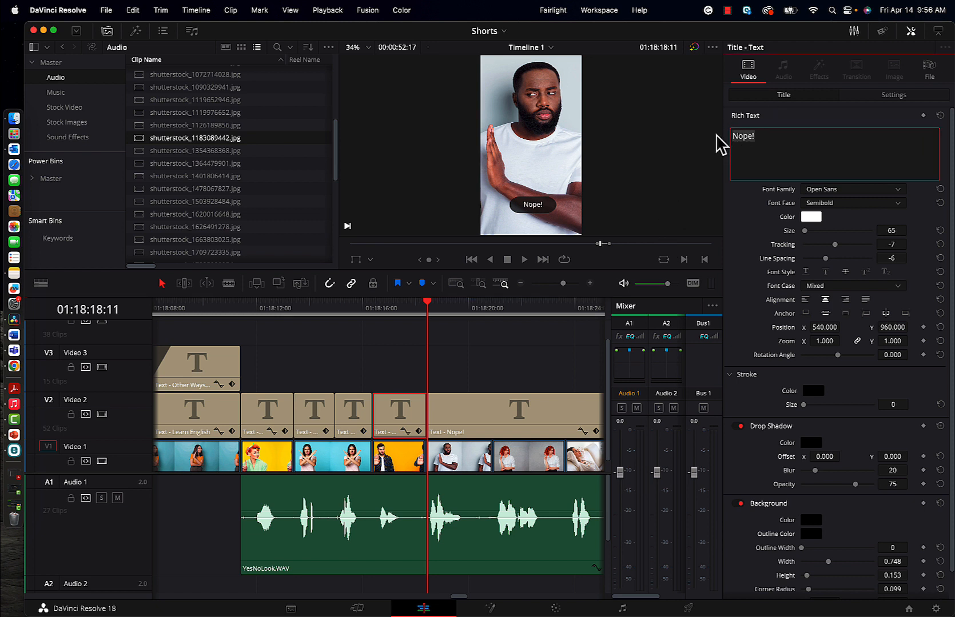
type("No Way")
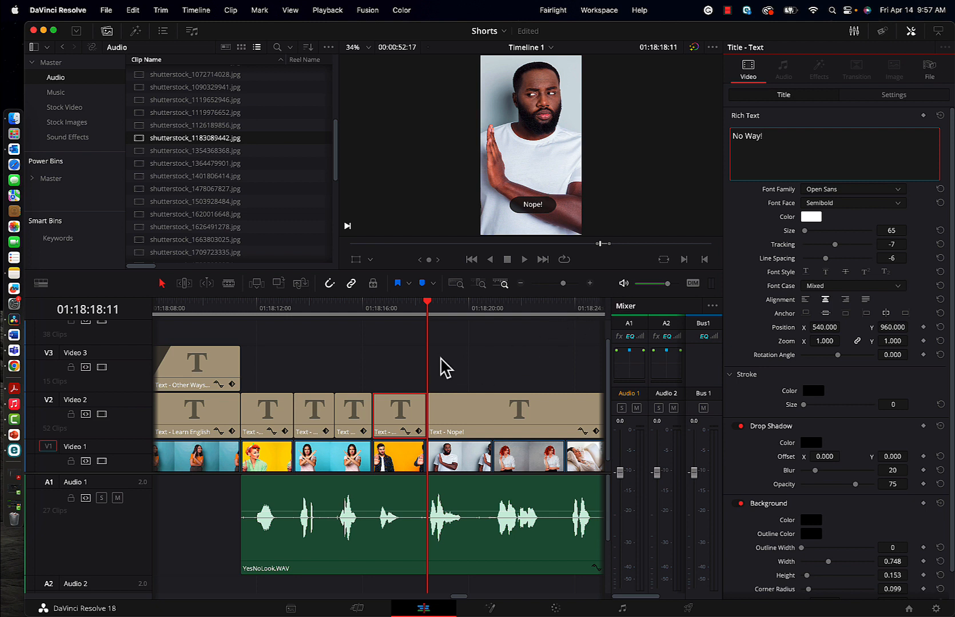
Play the next phrase, split the remaining "Nope!" title at 01:18:20:22, and change the piece above the white-T-shirt man to "No Way Jose!".
left_click(451, 367)
key("space")
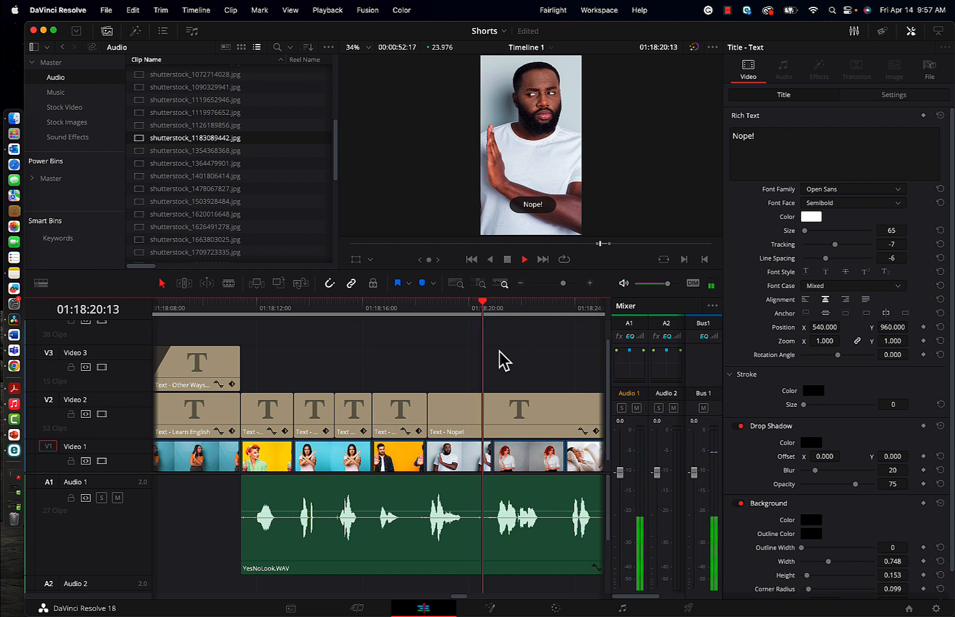
key("space")
left_click(492, 309)
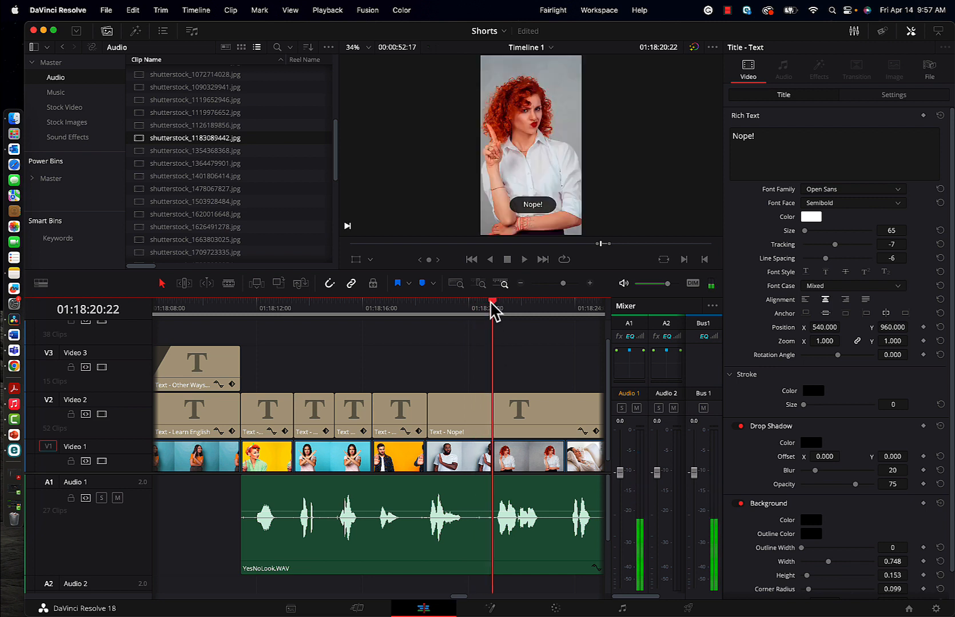
left_click(514, 433)
key("super+b")
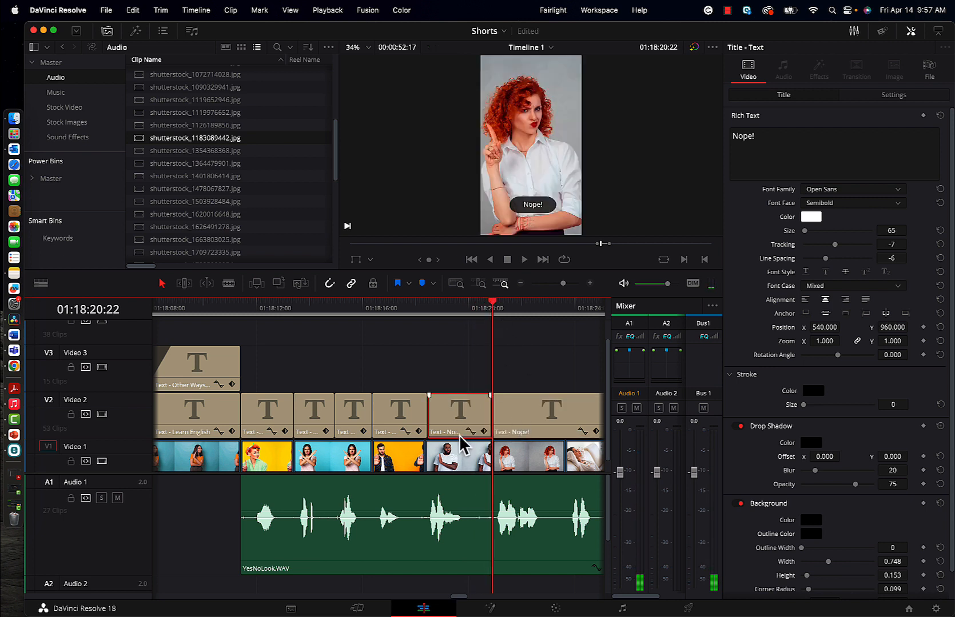
left_click(785, 135)
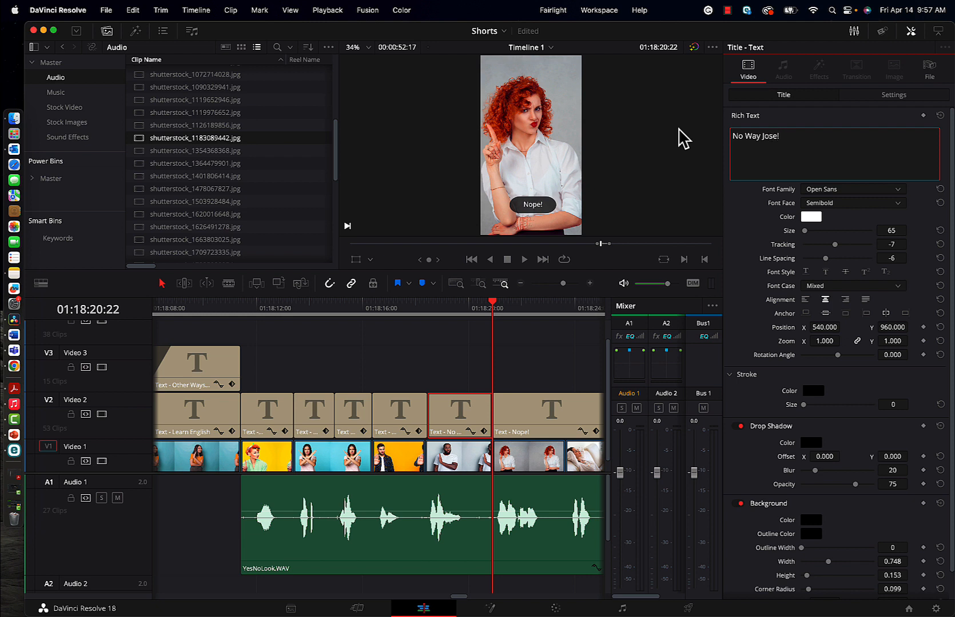
Play through the red-haired woman's phrase, split the "Nope!" title at 01:18:23:16, and change the piece above her to "No Way Can So!".
left_click(492, 312)
key("space")
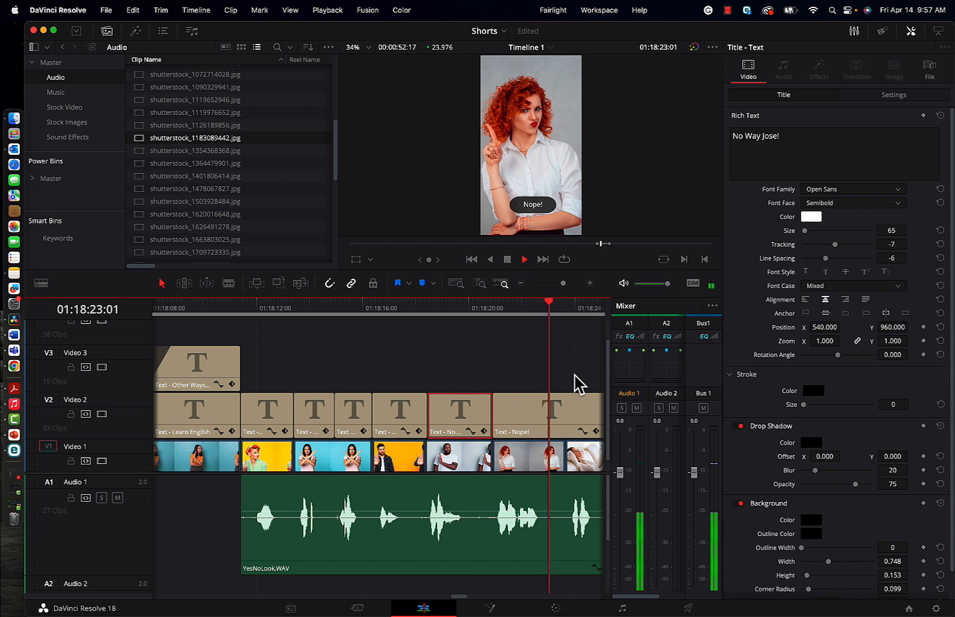
key("space")
left_click(564, 299)
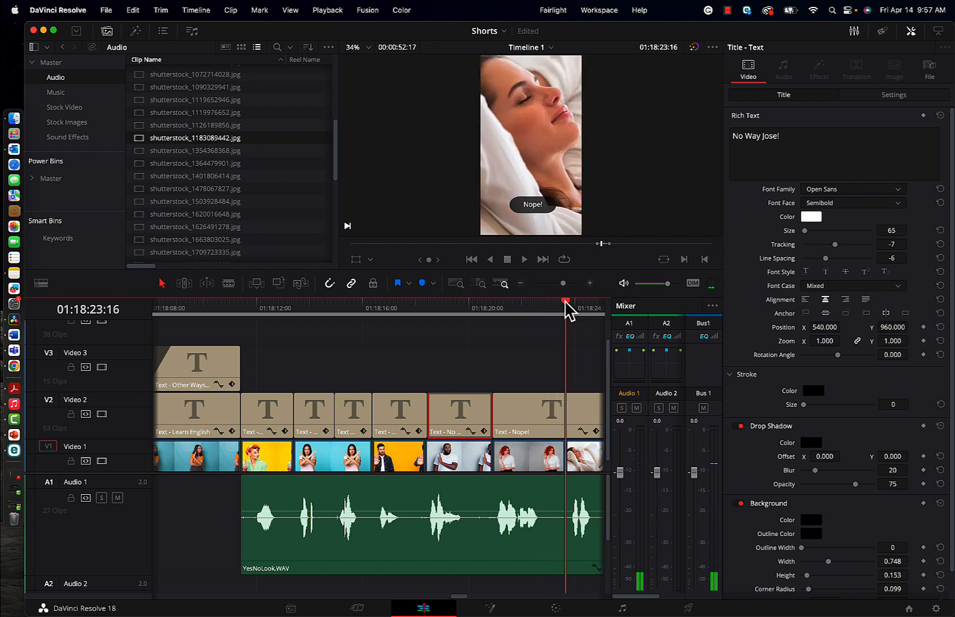
left_click(589, 406)
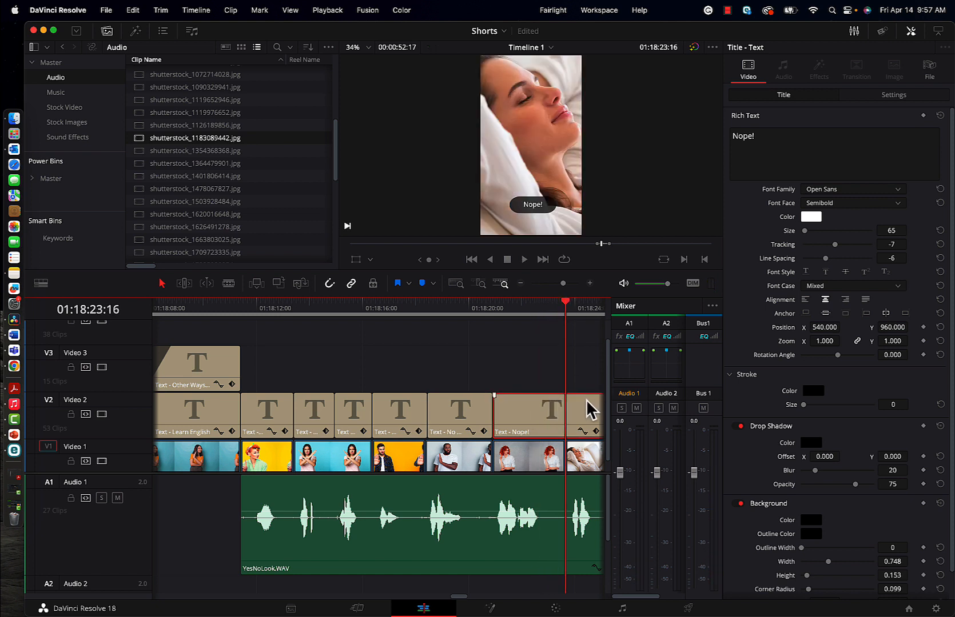
key("super+backslash")
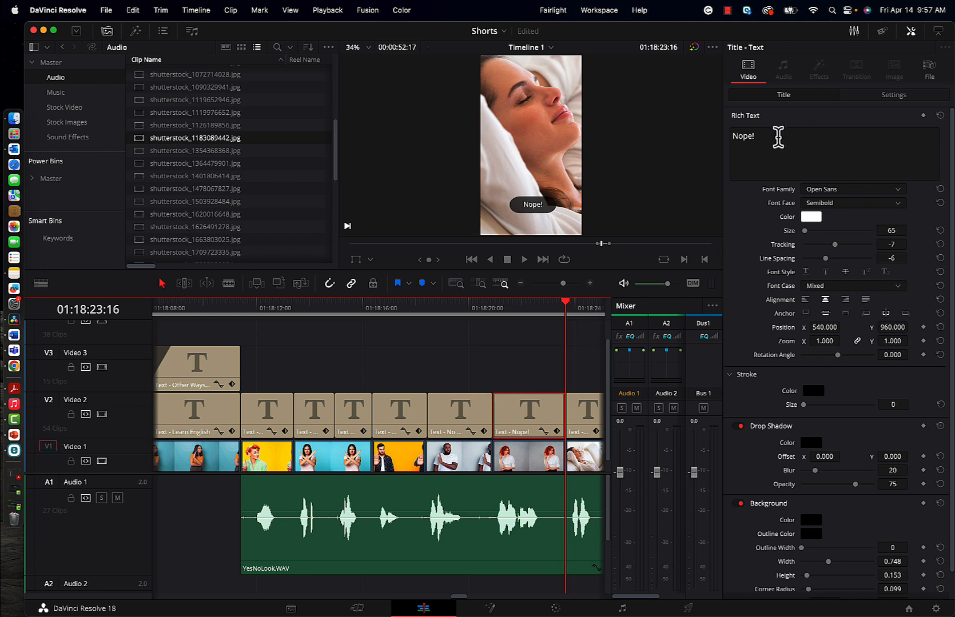
left_click_drag(778, 136, 724, 136)
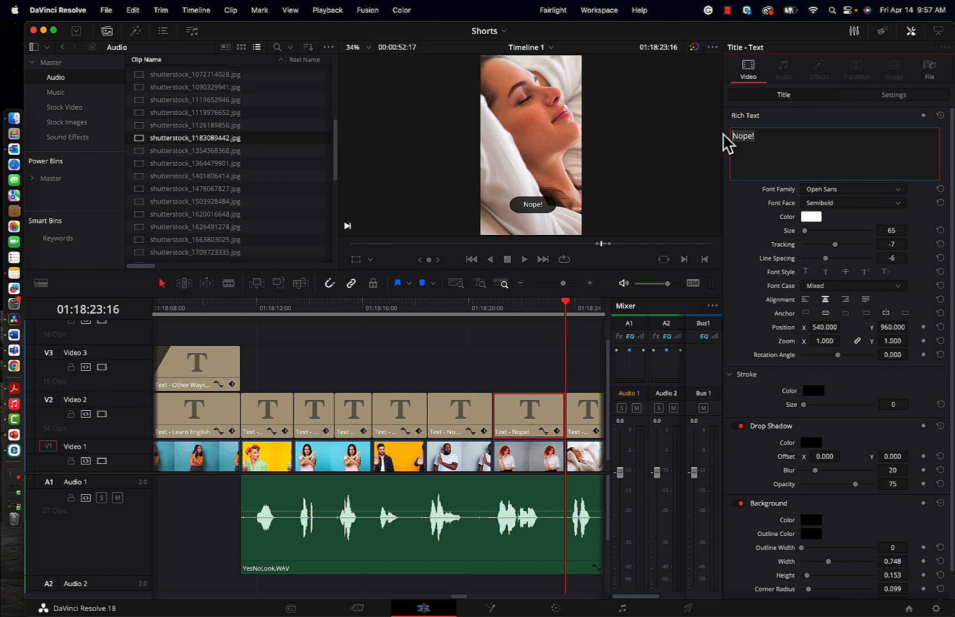
left_click(519, 303)
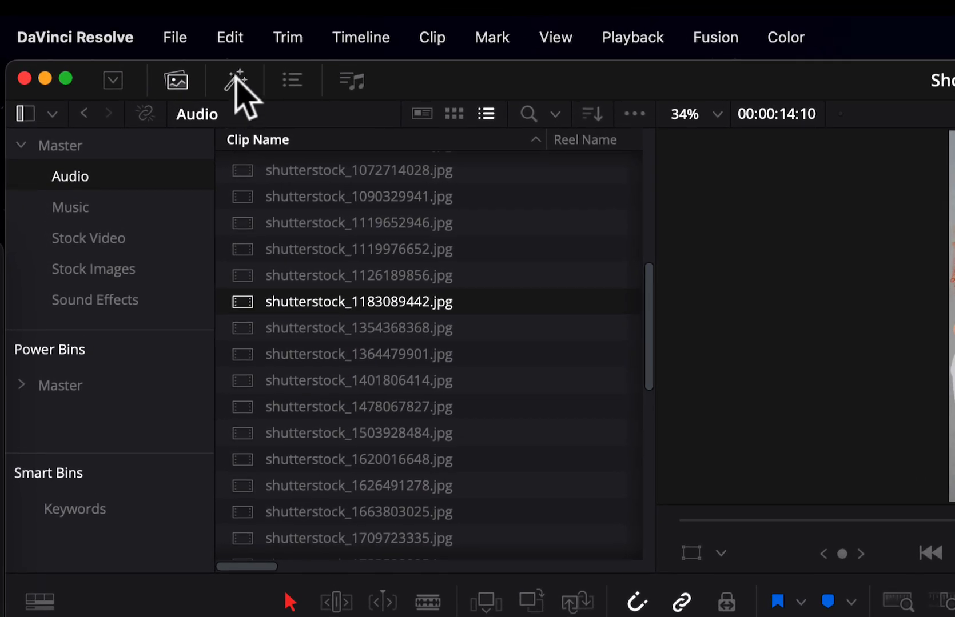
Add a basic Text title from the Titles library to Video 3, above the "No Way Jose!" and "No Way Can So!" titles.
left_click(235, 82)
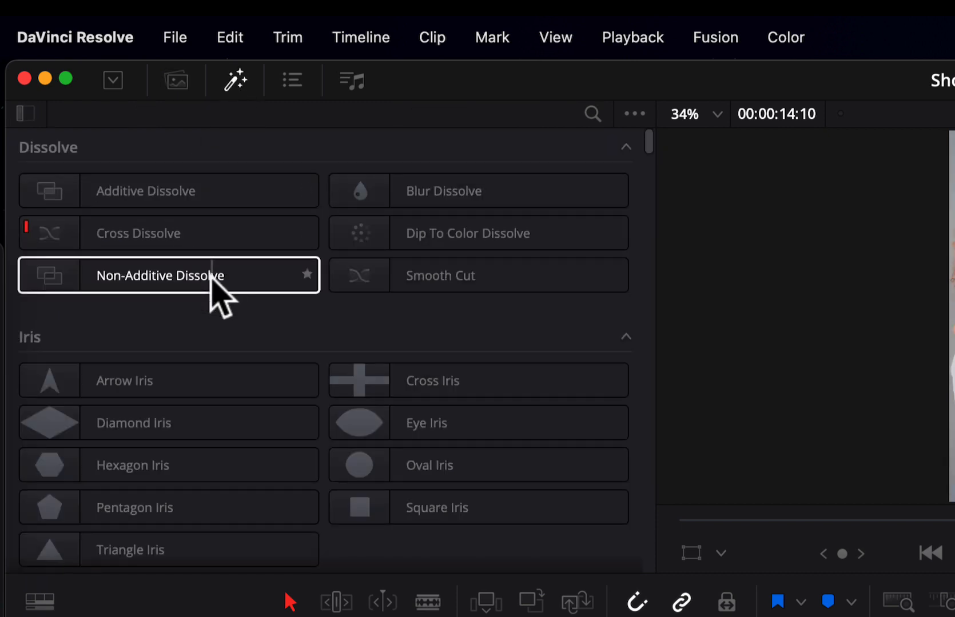
scroll(211, 277, "down", 10)
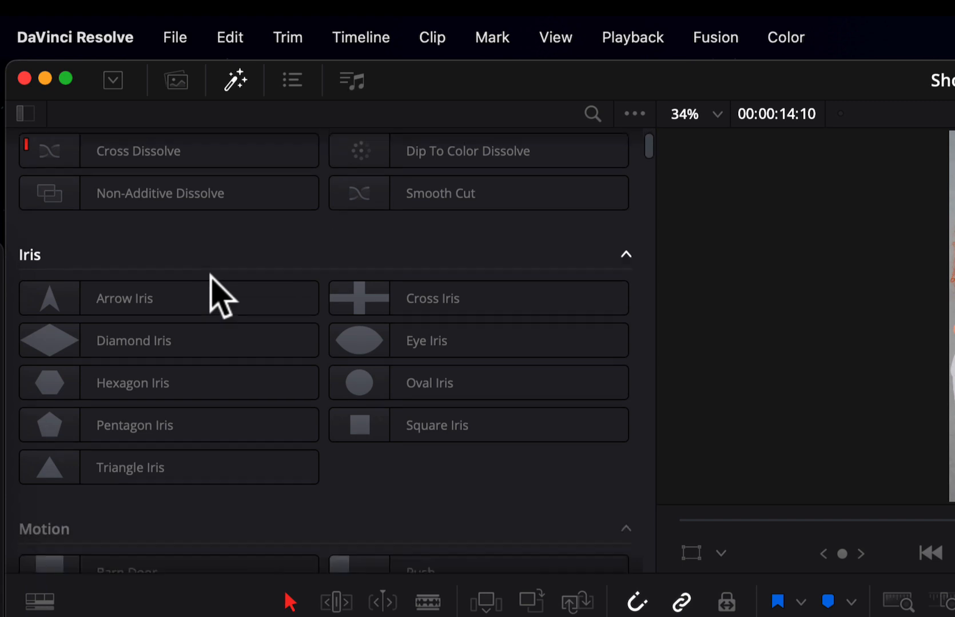
scroll(211, 276, "up", 10)
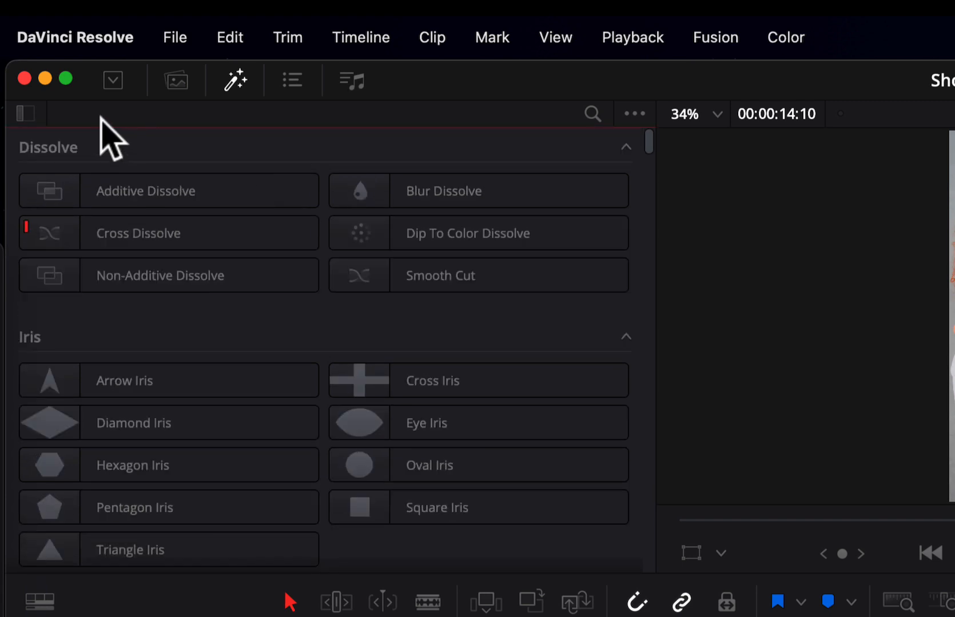
left_click(25, 113)
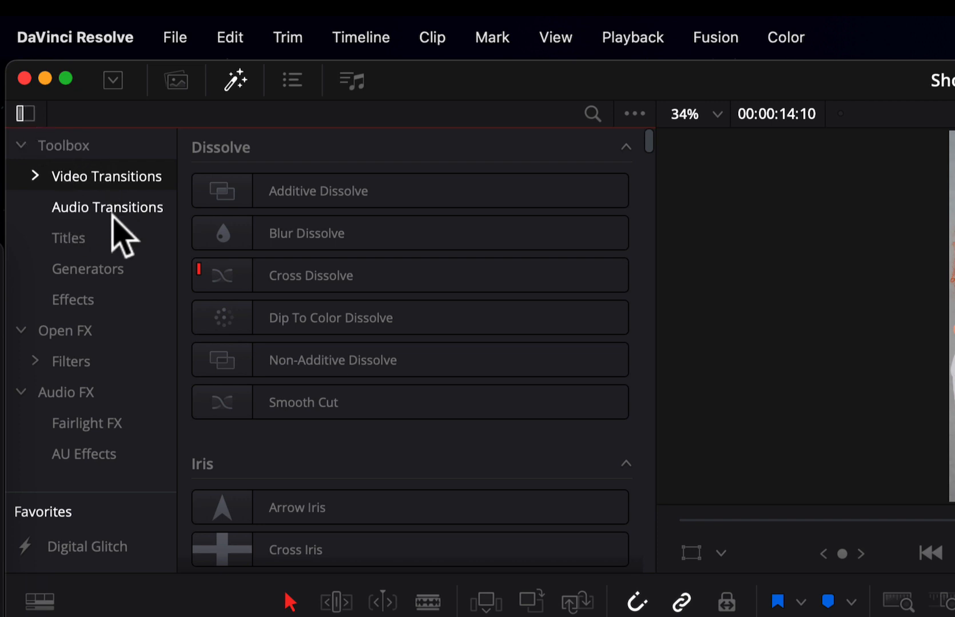
left_click(80, 243)
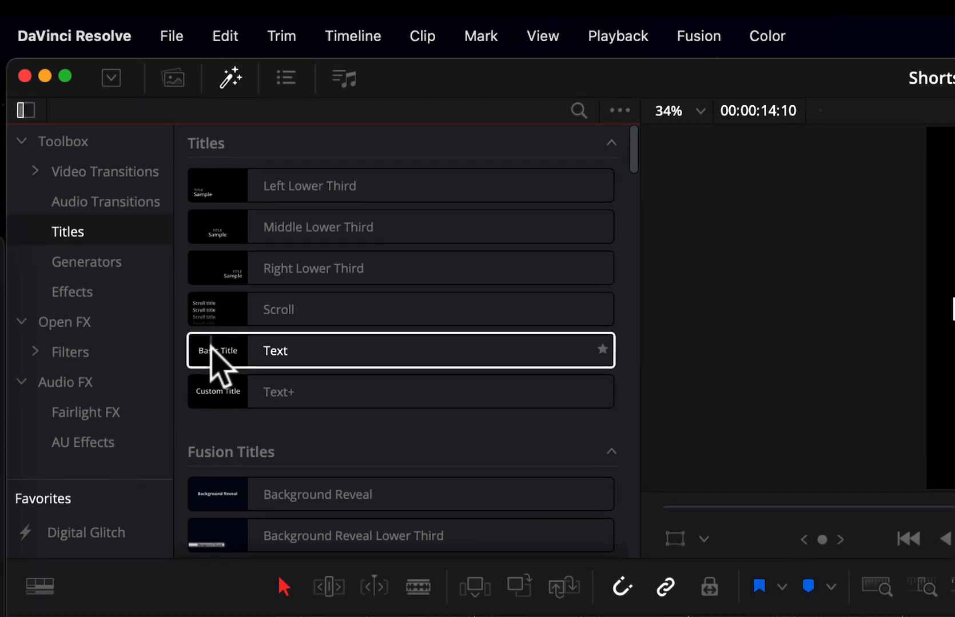
left_click_drag(211, 345, 311, 361)
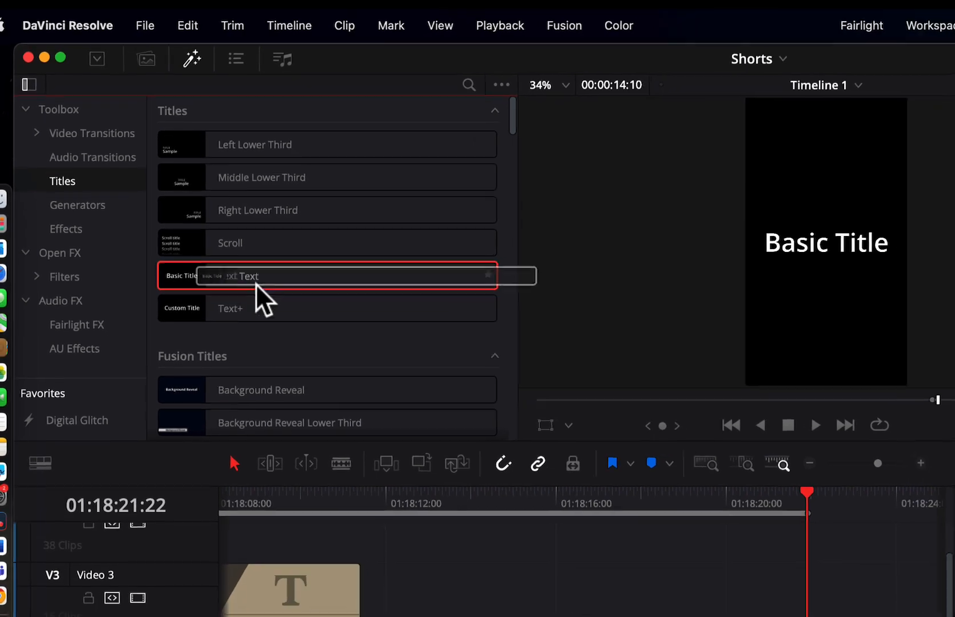
left_click_drag(256, 283, 617, 589)
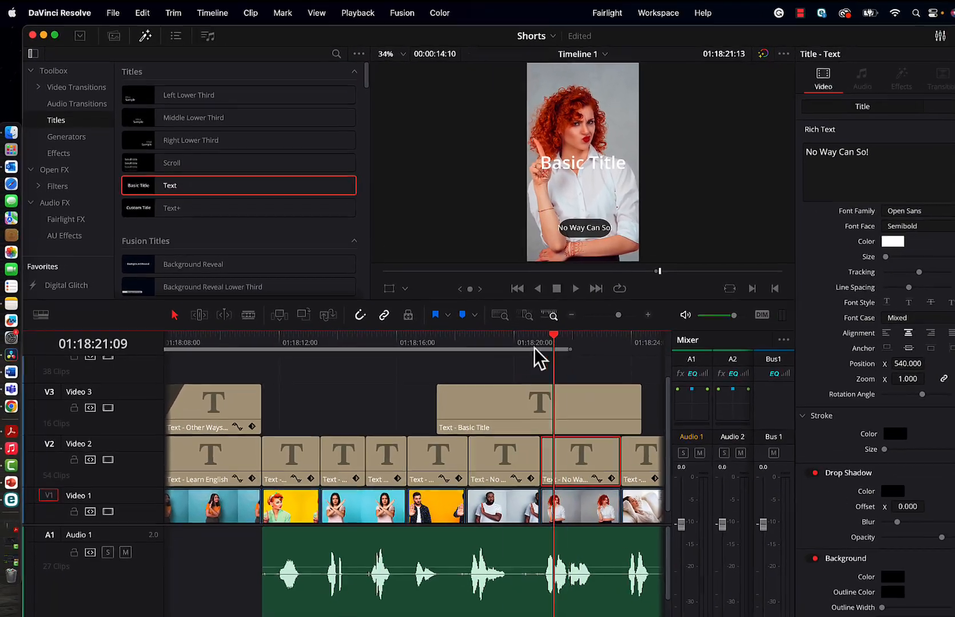
Preview the new Video 3 title at 01:18:19:09 and change its text to "Sample".
left_click_drag(535, 349, 495, 347)
left_click(541, 398)
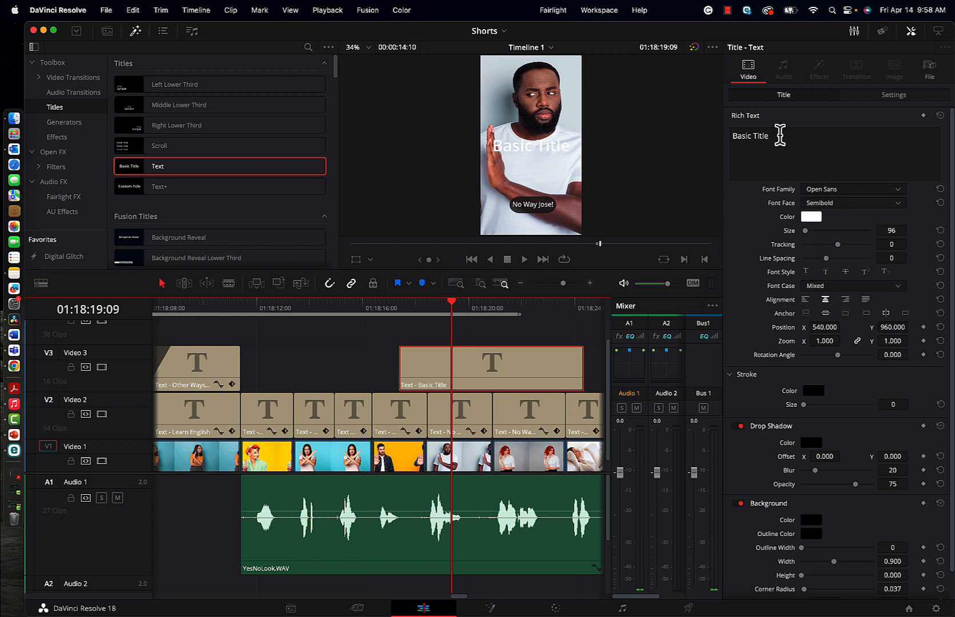
left_click_drag(780, 135, 740, 134)
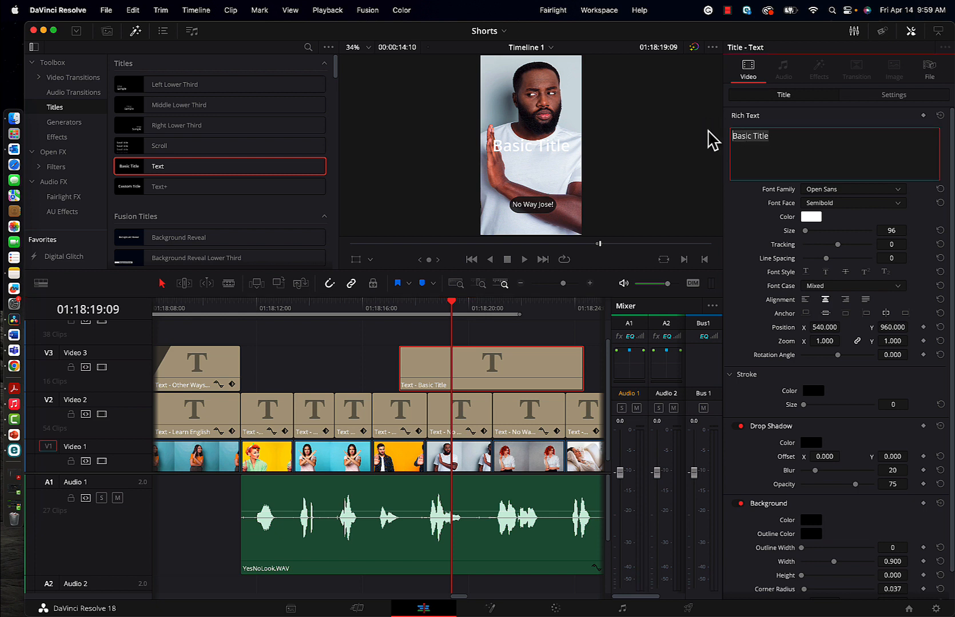
type("Sample")
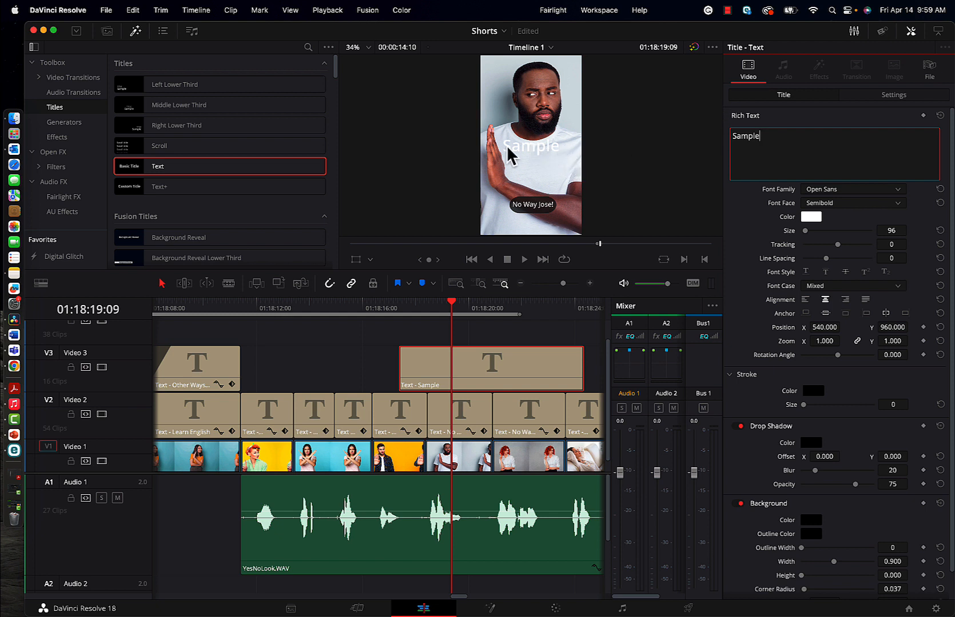
Set the font color of the "Sample" title to red.
left_click_drag(783, 140, 718, 127)
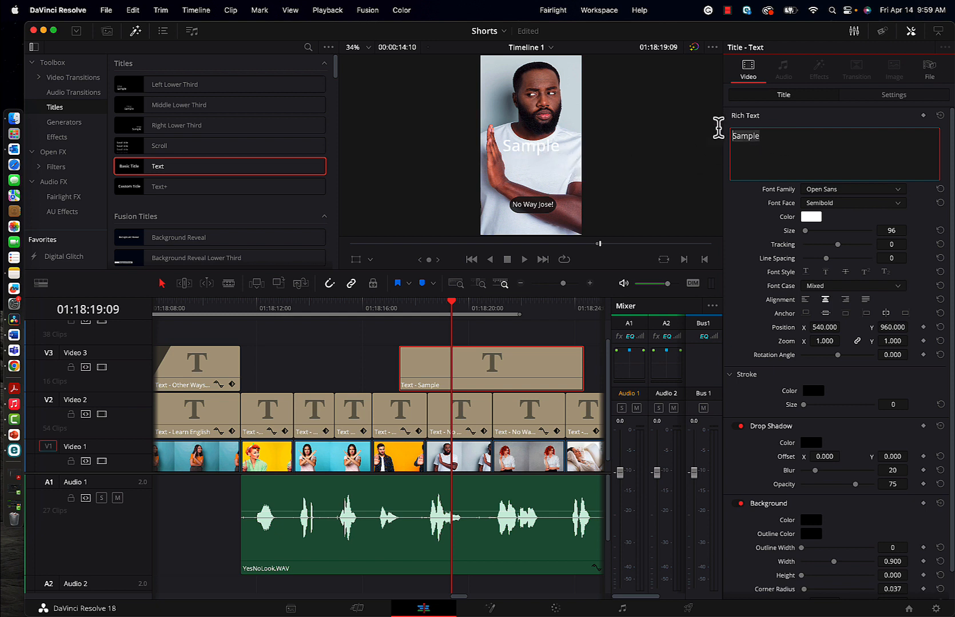
left_click(811, 217)
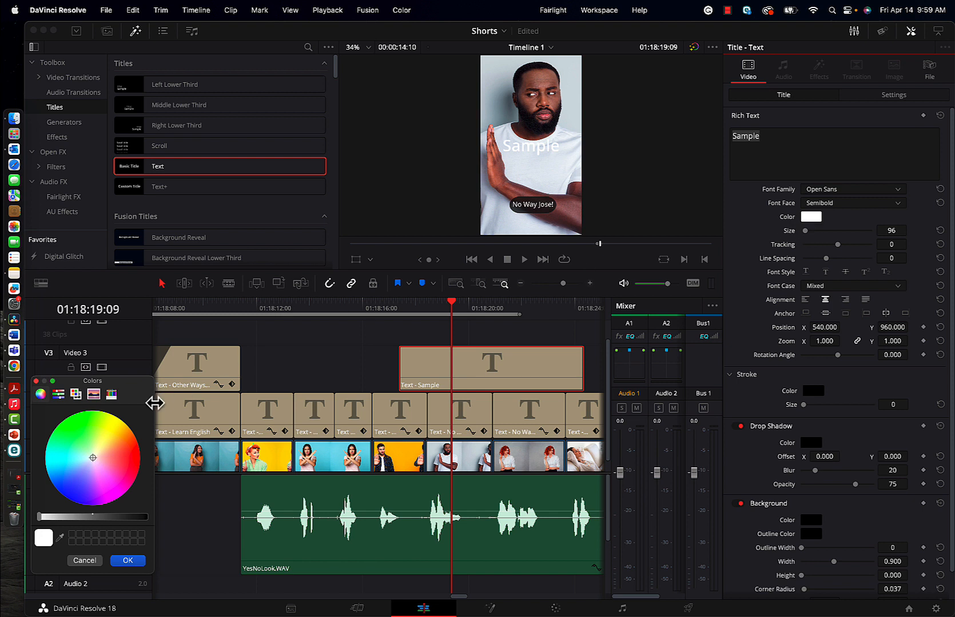
left_click(125, 458)
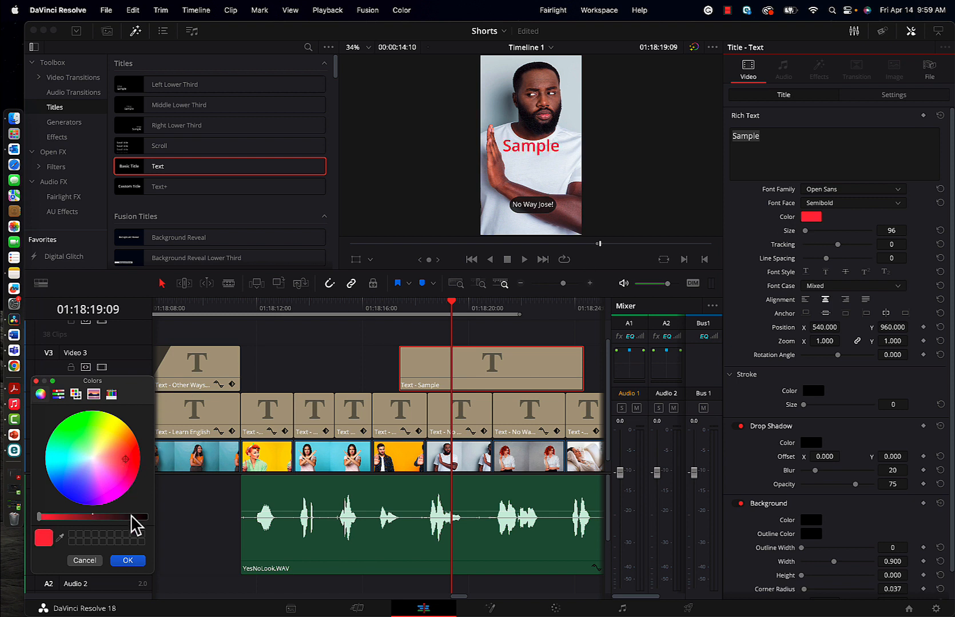
left_click(127, 561)
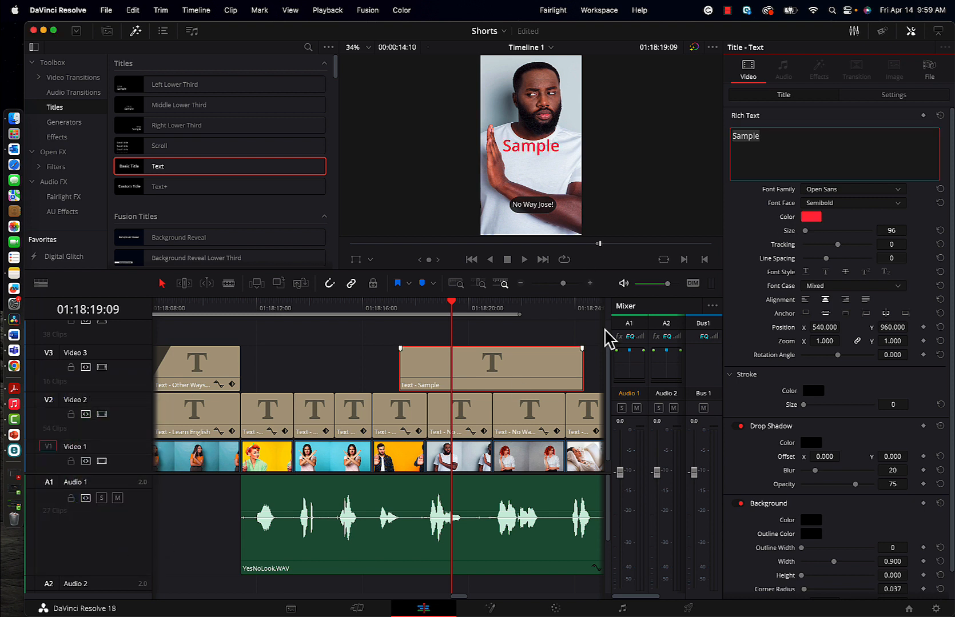
Give the "Sample" title a background box with width 0.763, height 0.122 and opacity 66.
scroll(823, 359, "down", 1)
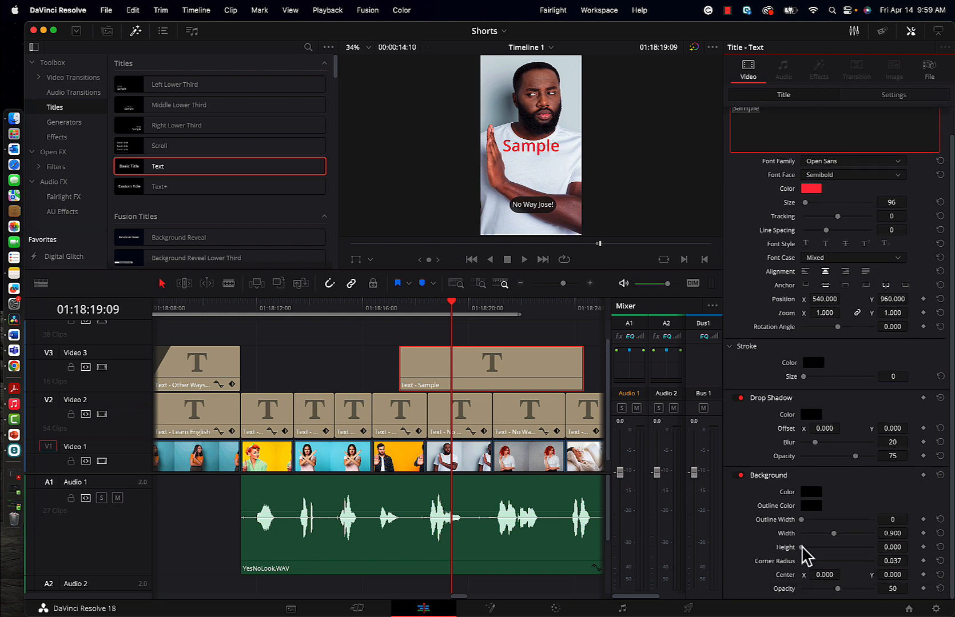
left_click_drag(802, 547, 828, 534)
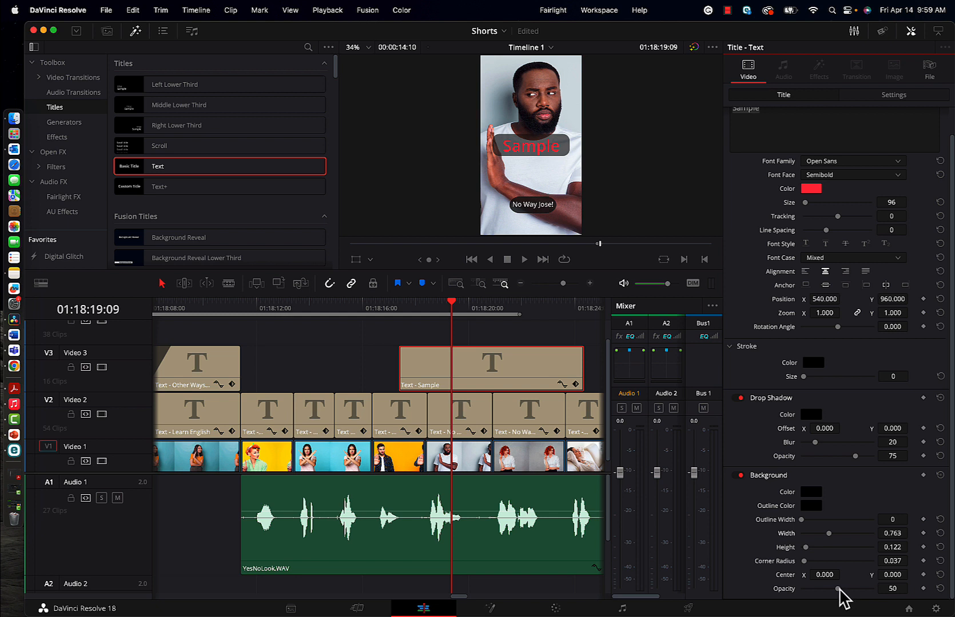
left_click_drag(838, 589, 849, 589)
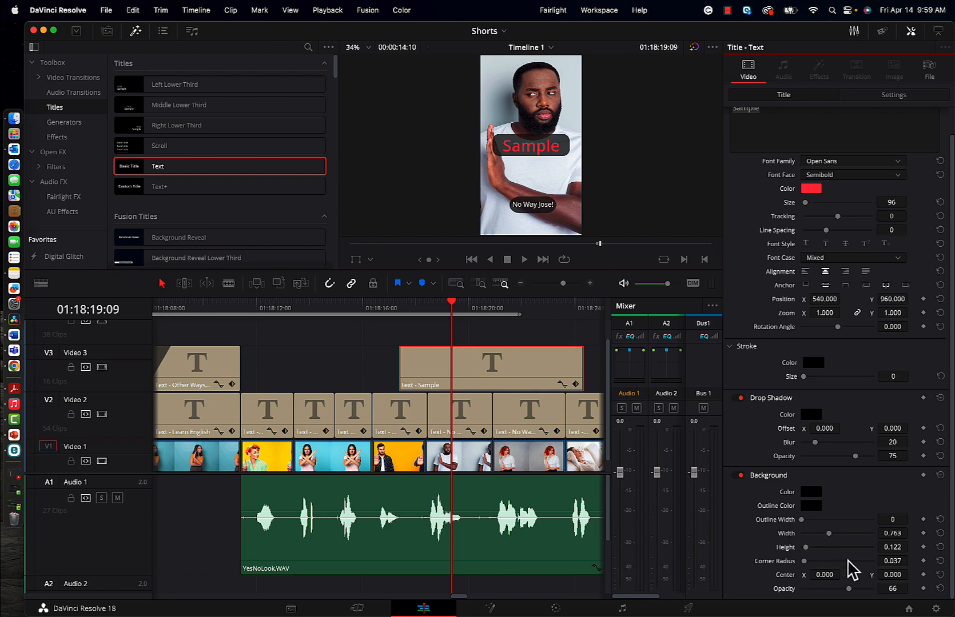
left_click_drag(892, 575, 910, 568)
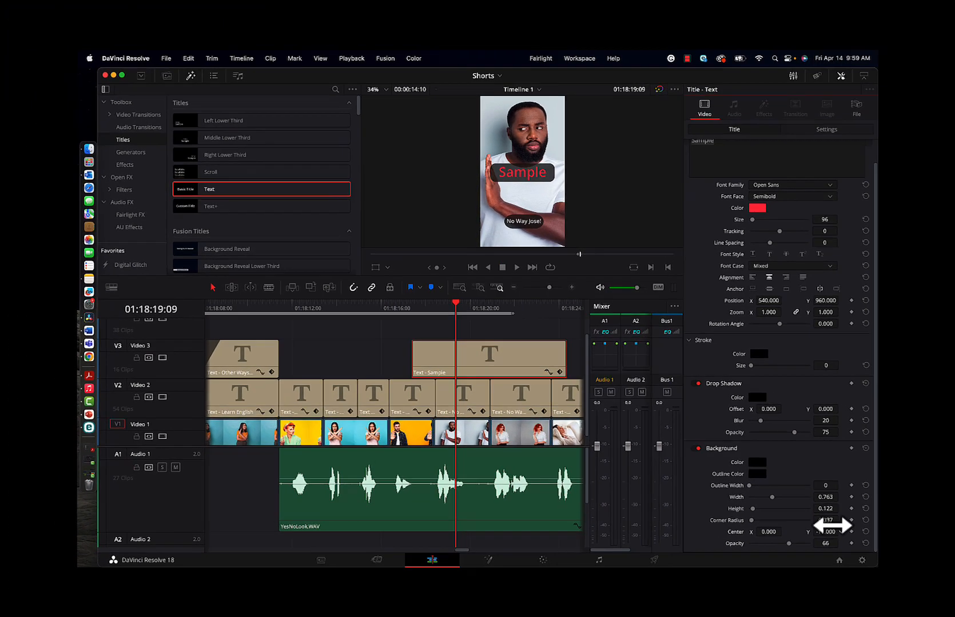
Lower the "Sample" title to a Y position of -242 and delete it from Video 3.
left_click(821, 135)
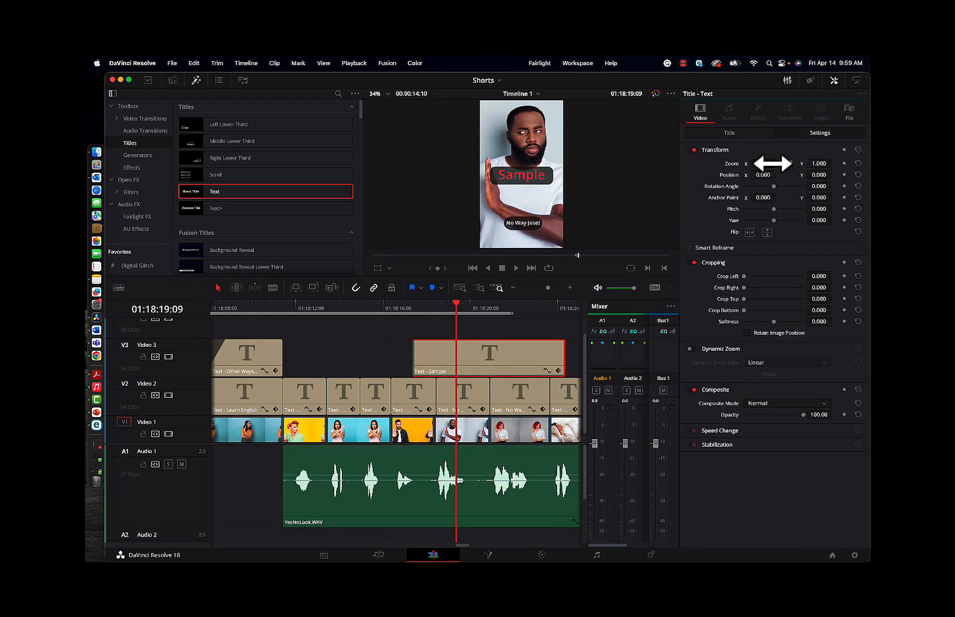
mouse_move(825, 171)
left_mouse_down()
mouse_move(857, 172)
mouse_move(500, 178)
mouse_move(827, 171)
left_mouse_up()
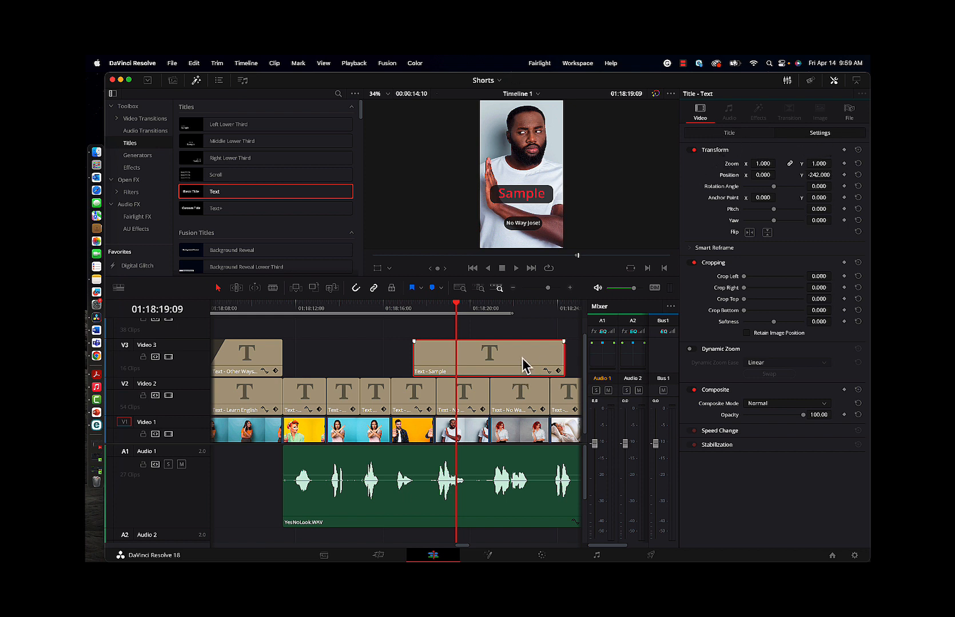
key("Delete")
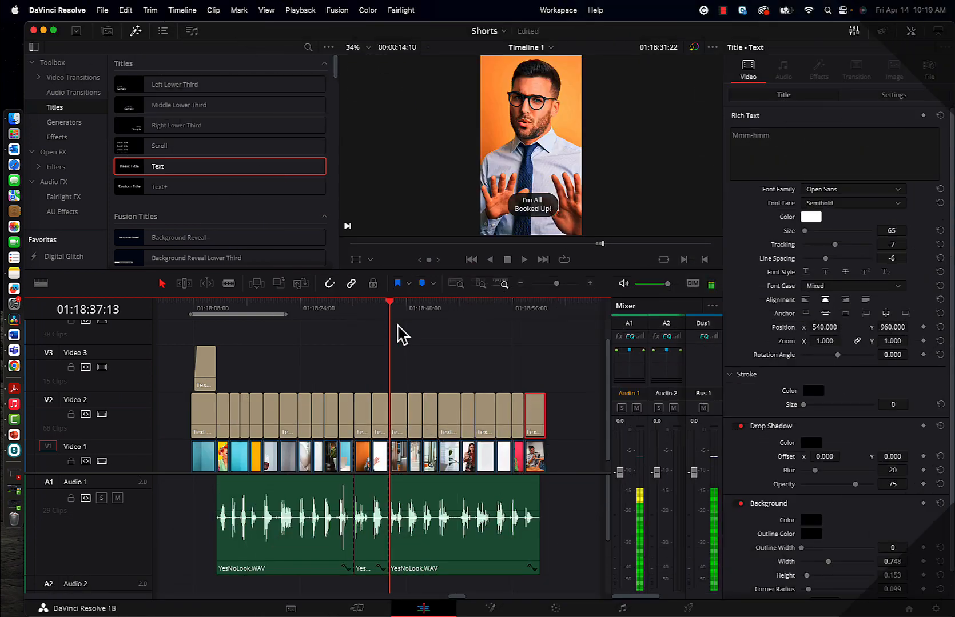
Play back the titled sequence at double speed from 01:18:11:10, where the "Nah" title starts.
mouse_move(234, 331)
left_mouse_down()
mouse_move(190, 330)
mouse_move(263, 325)
mouse_move(217, 326)
left_mouse_up()
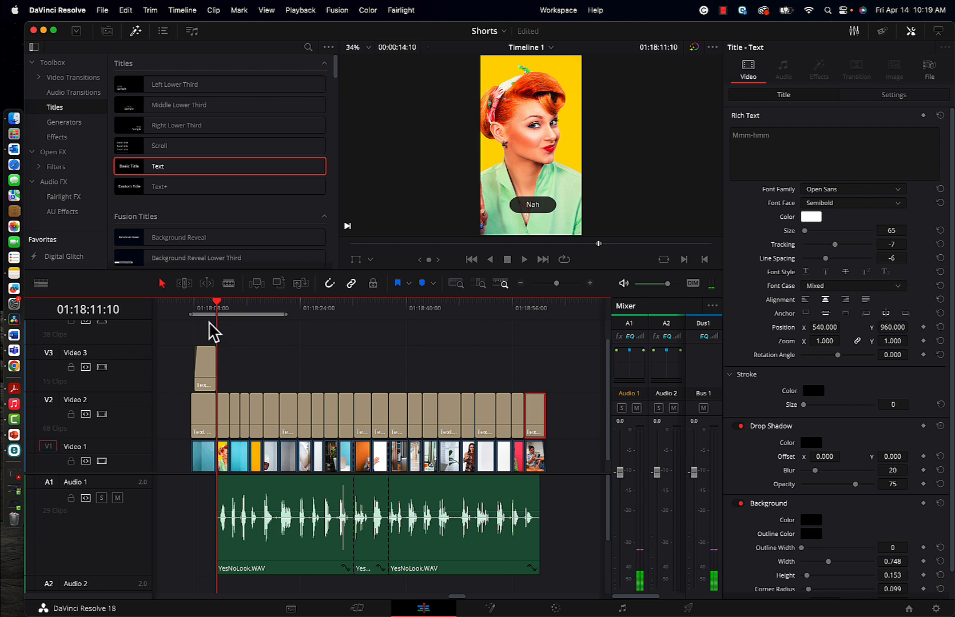
key("space")
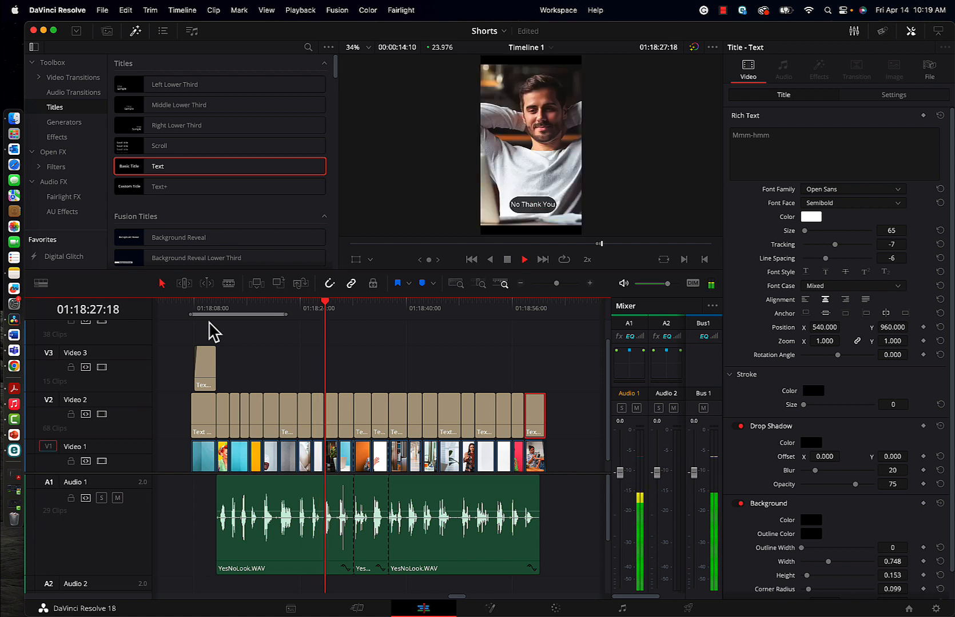
Stop playback at the "No Thank You" title and widen its background box to 0.901.
key("space")
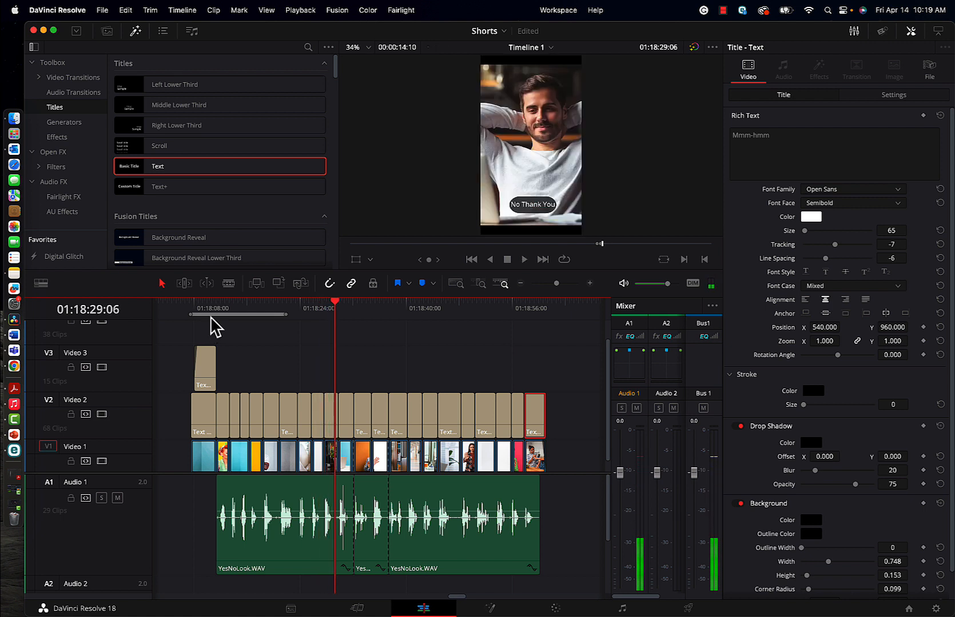
left_click(330, 411)
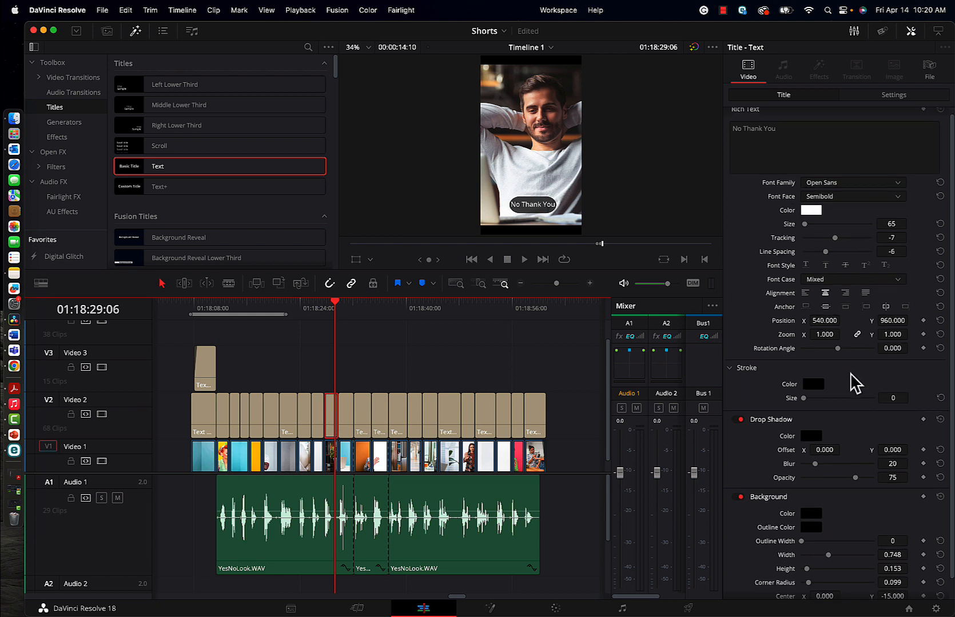
scroll(852, 400, "down", 2)
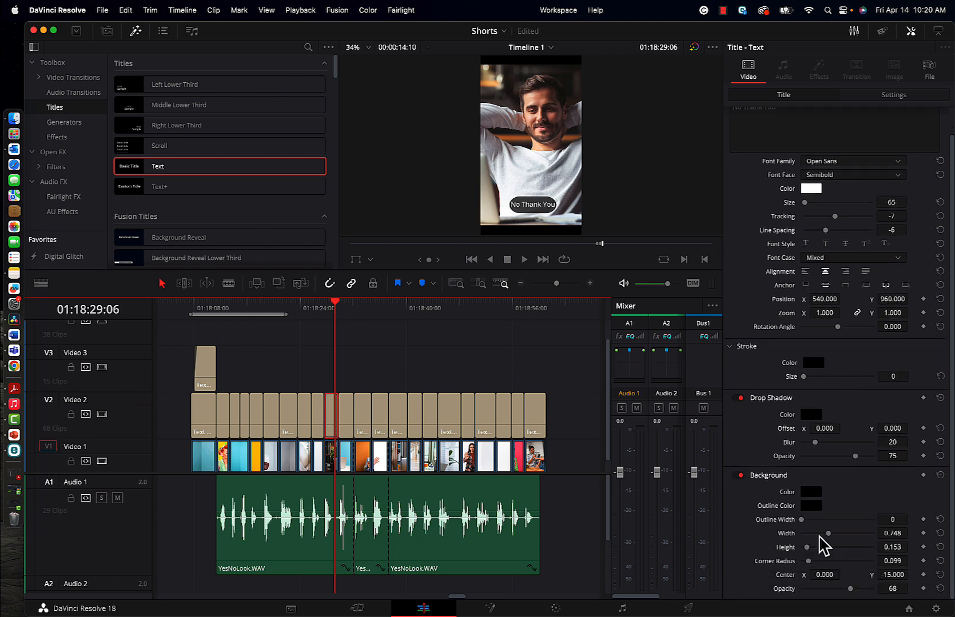
left_click_drag(829, 534, 831, 534)
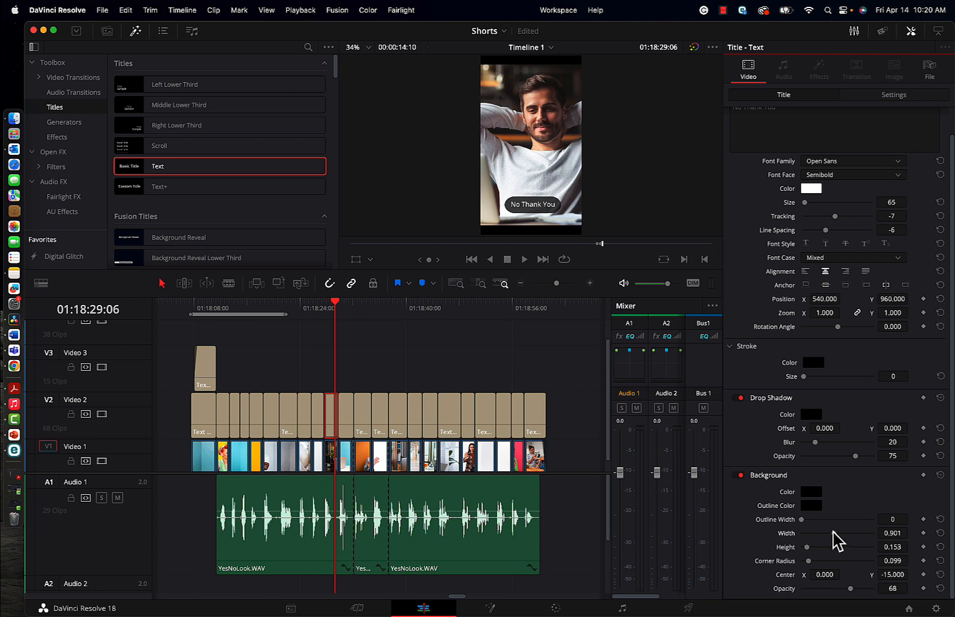
Play back the rest of the sequence at a faster speed, from the "No Thank You" title through the closing "Mmm-hmm" title.
key("space")
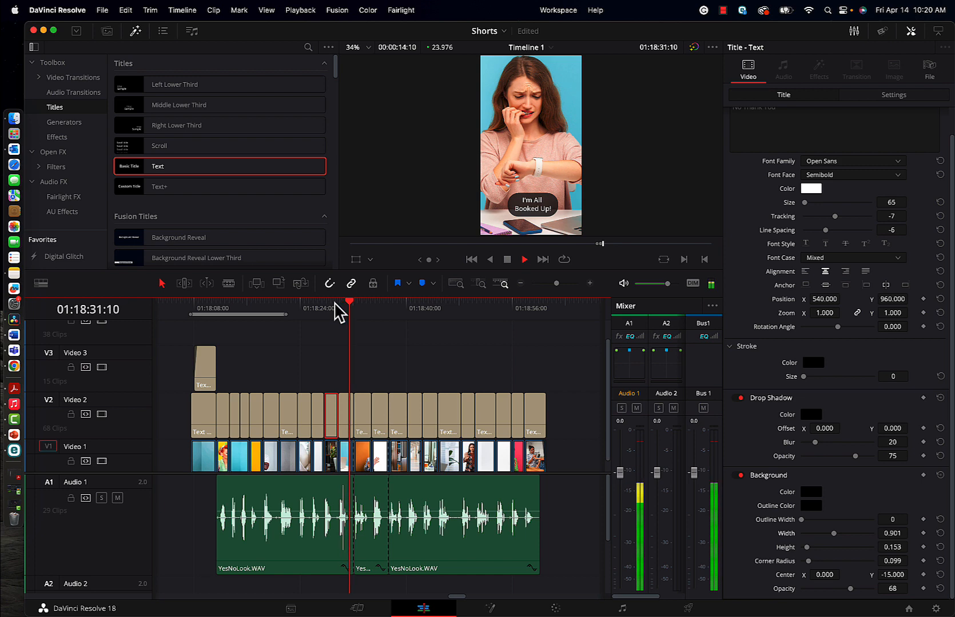
key("l")
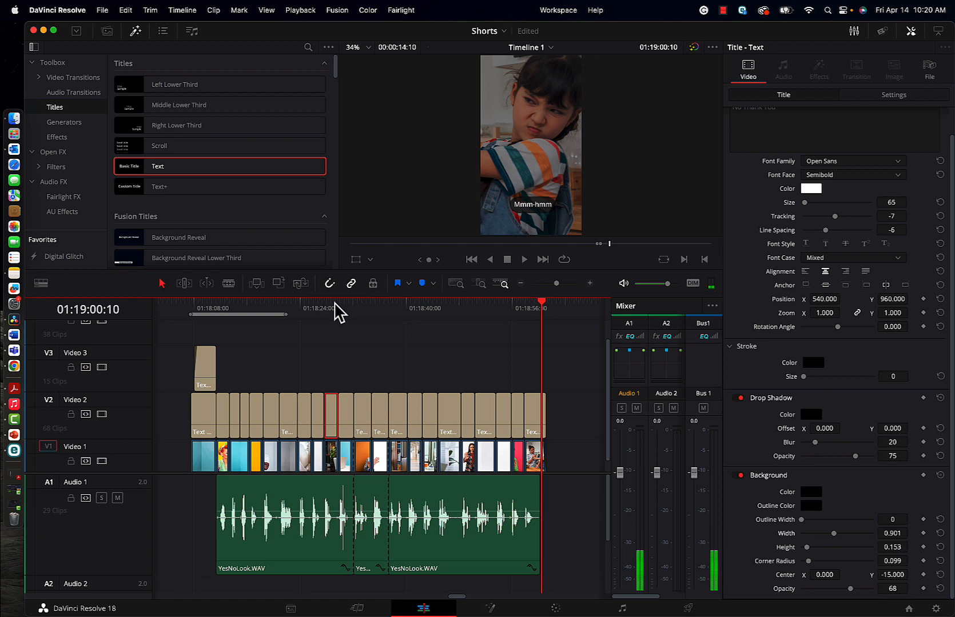
left_click(539, 301)
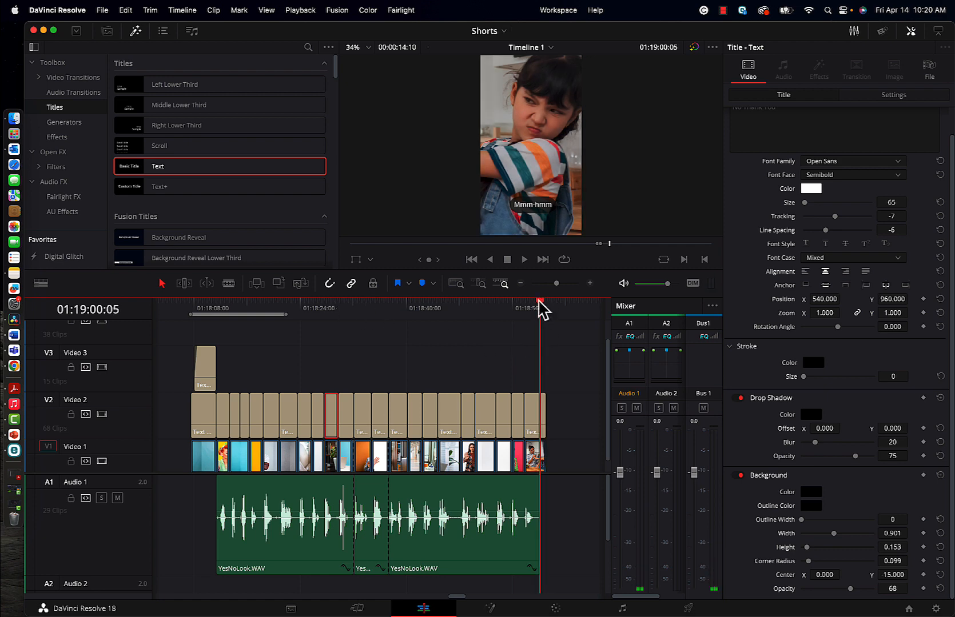
Adjust the Video 2 title cuts before "Absolutely Not!", after "Count Me Out" and at an earlier title to line up with the images below.
left_click(495, 306)
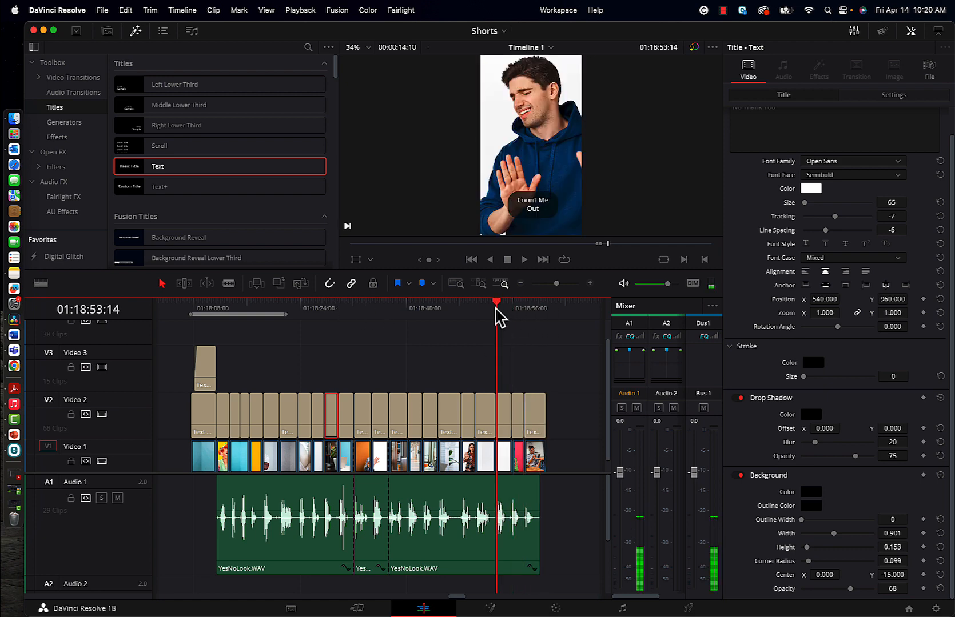
key("super+equal")
key("super+equal")
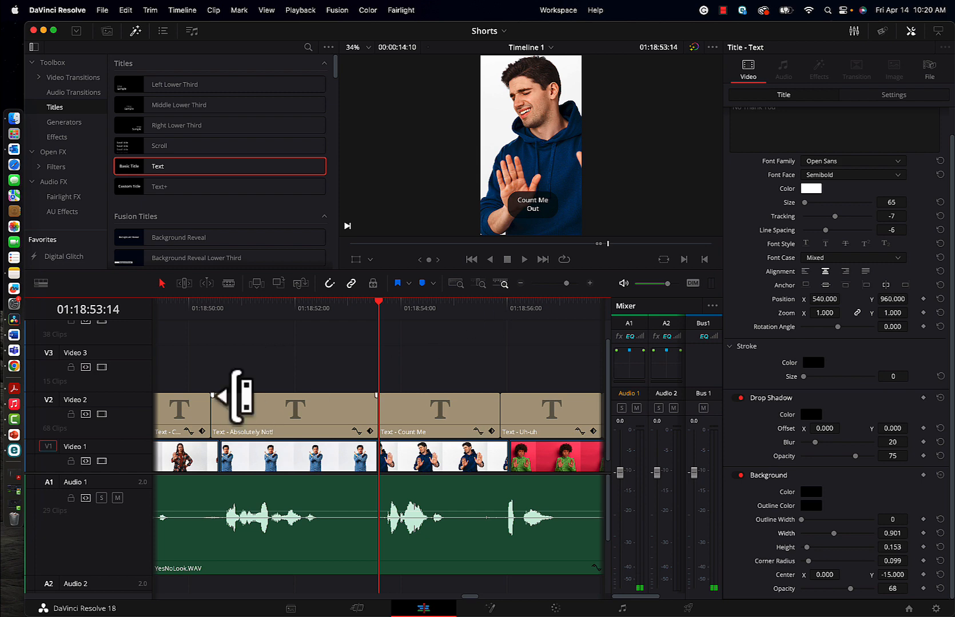
left_click_drag(212, 397, 220, 397)
left_click_drag(501, 396, 527, 390)
key("super+minus")
key("super+minus")
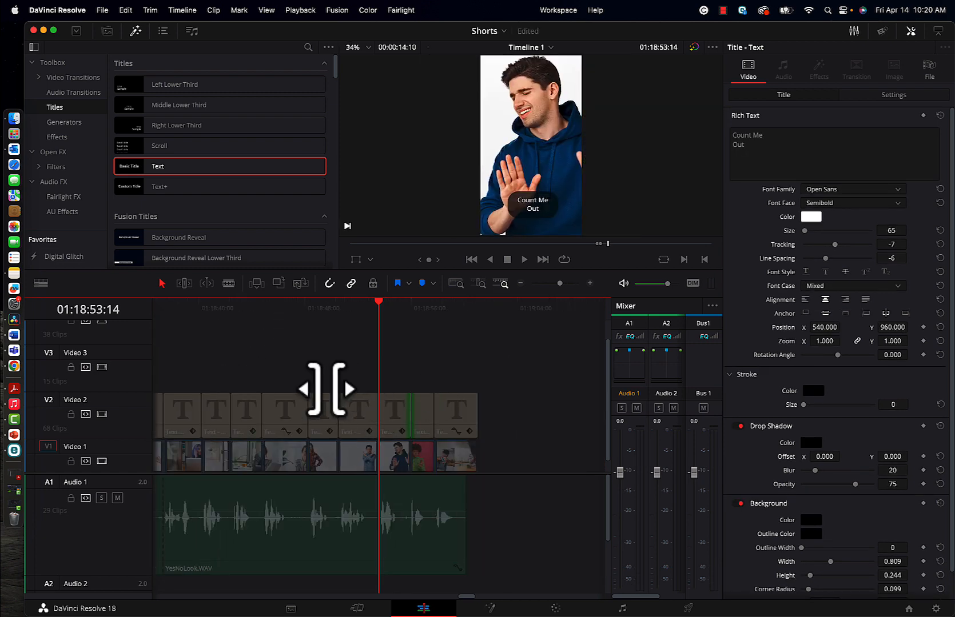
left_click_drag(280, 402, 280, 402)
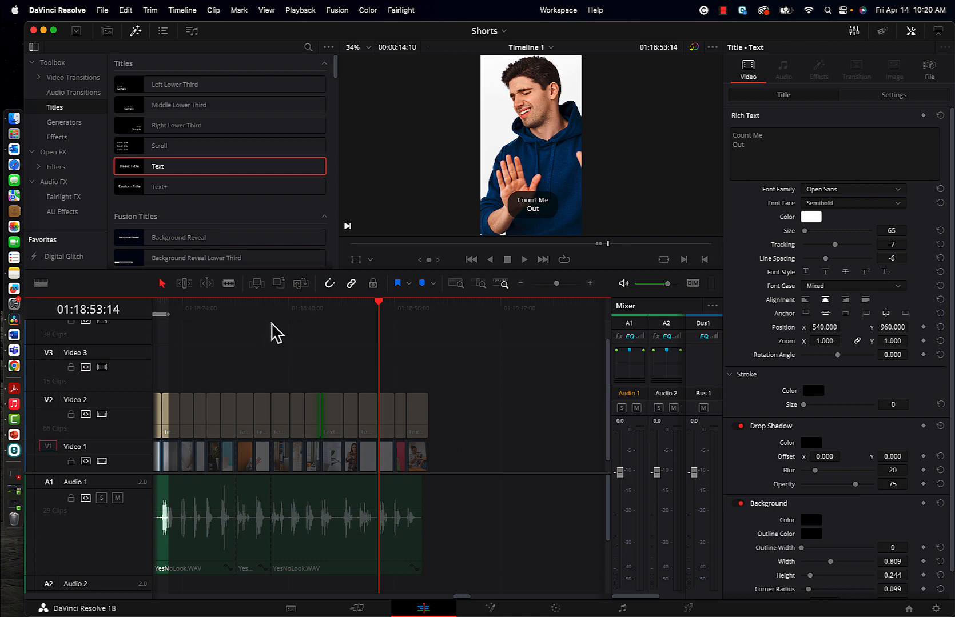
Extend the timeline's in/out range so that it ends after the "Mmm-hmm" title at 01:19:01:03.
left_click_drag(243, 327, 430, 341)
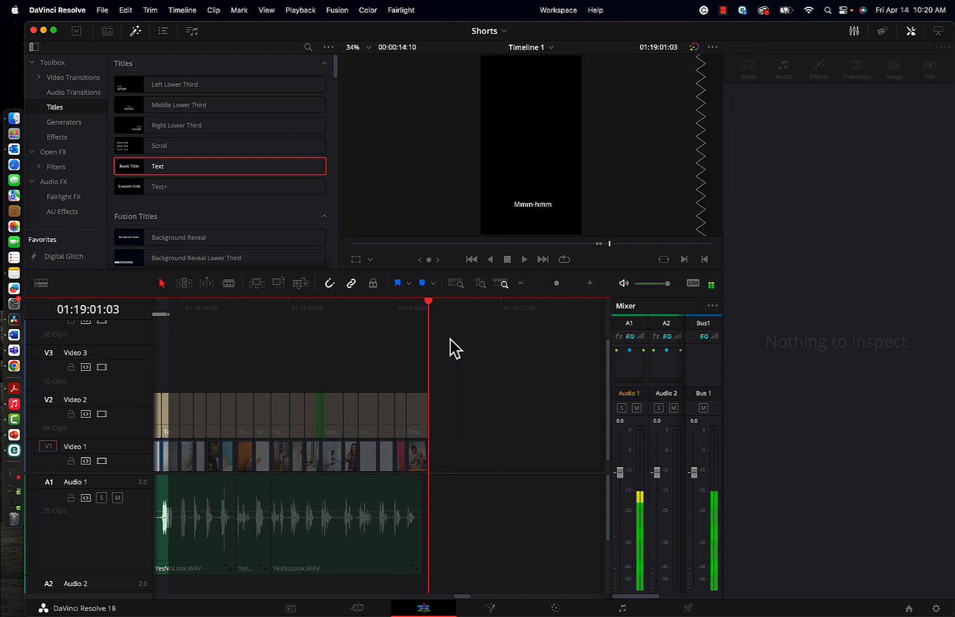
key("super+minus")
key("super+minus")
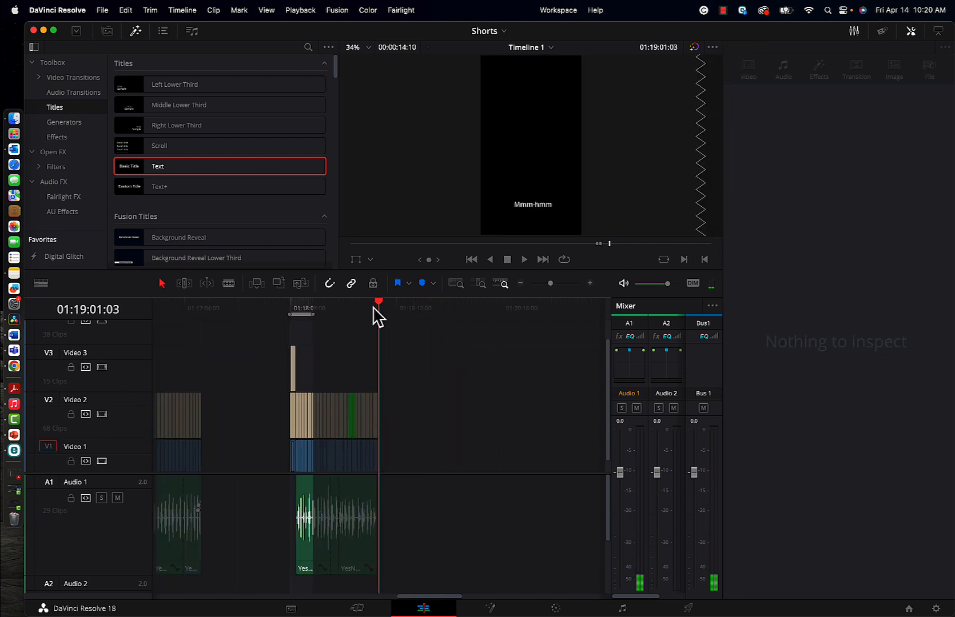
left_click_drag(383, 309, 287, 323)
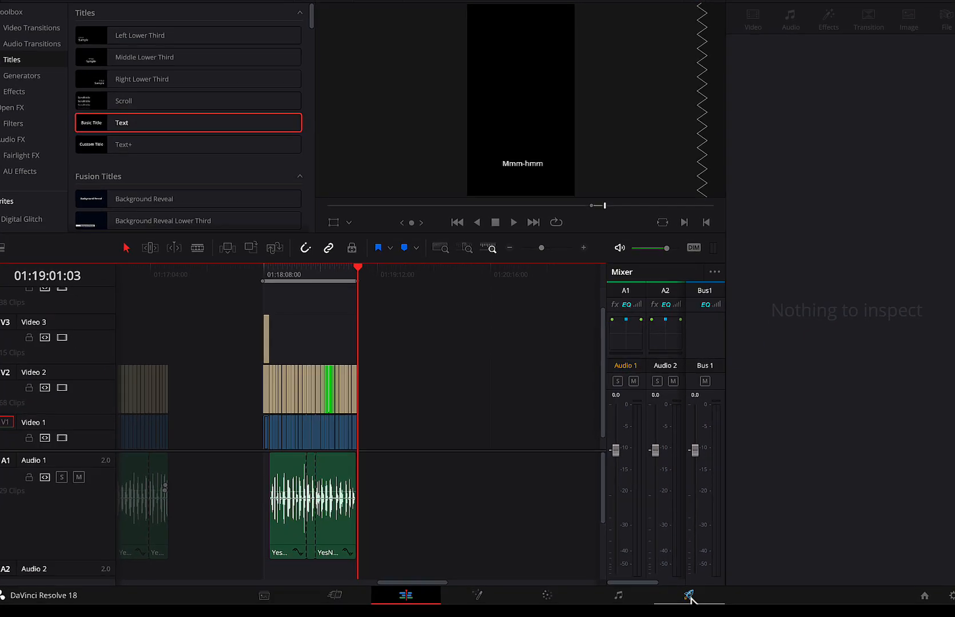
Add a custom export of the in/out range named "Ways to say No" to the render queue and render it.
left_click(692, 547)
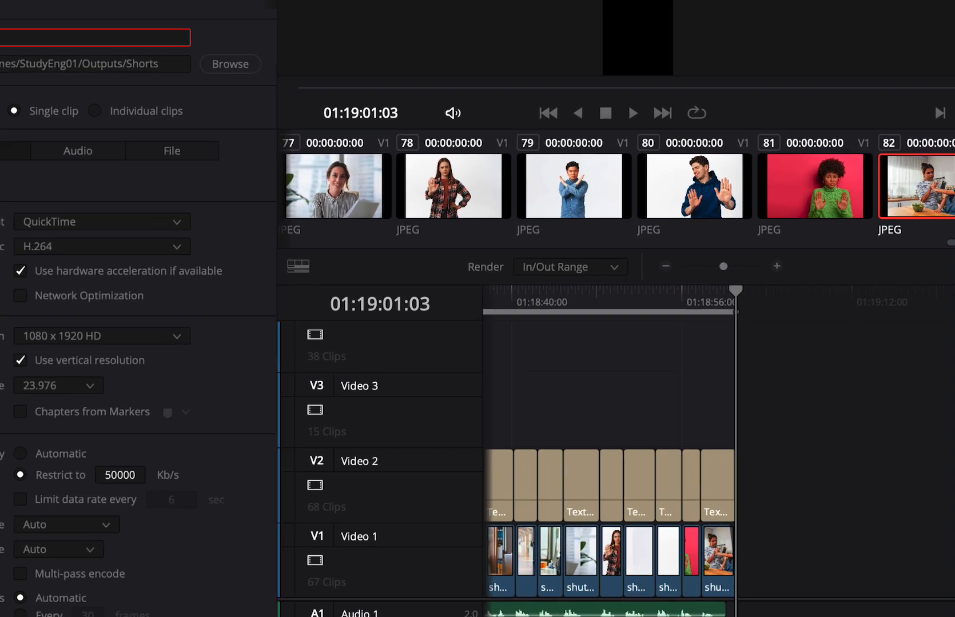
type("Ways to ")
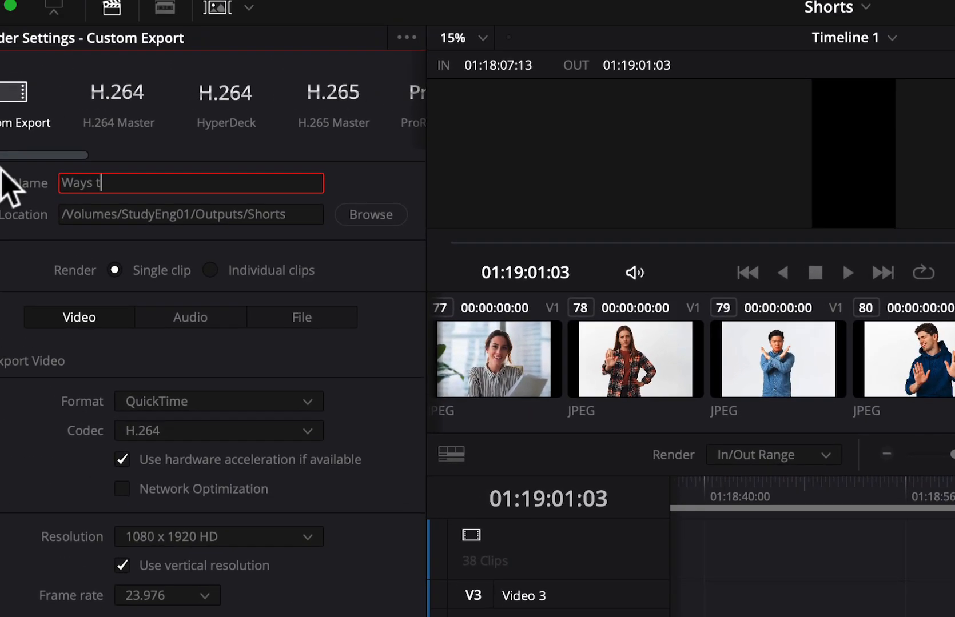
type("say No")
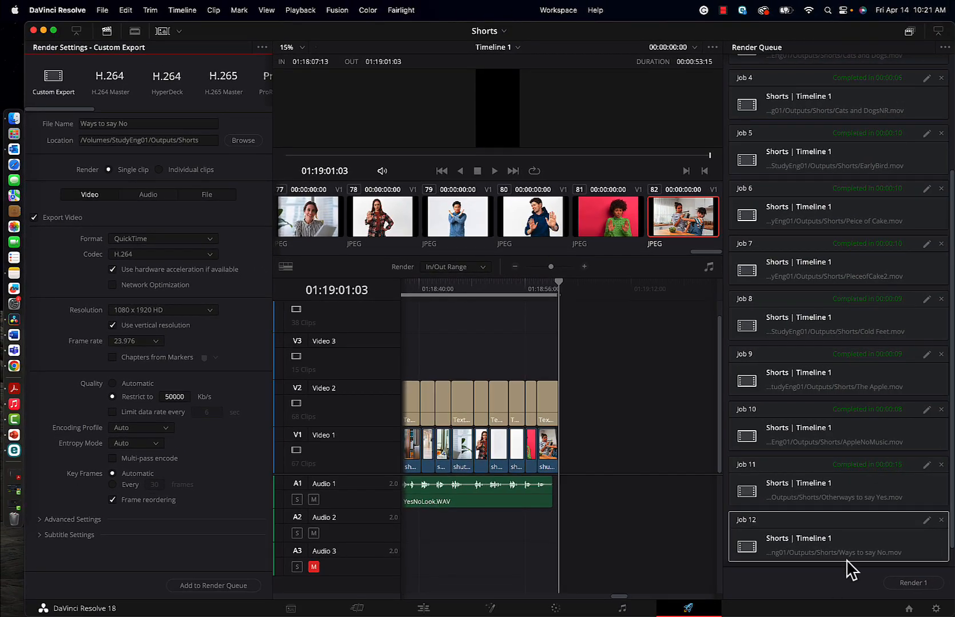
scroll(849, 542, "down", 1)
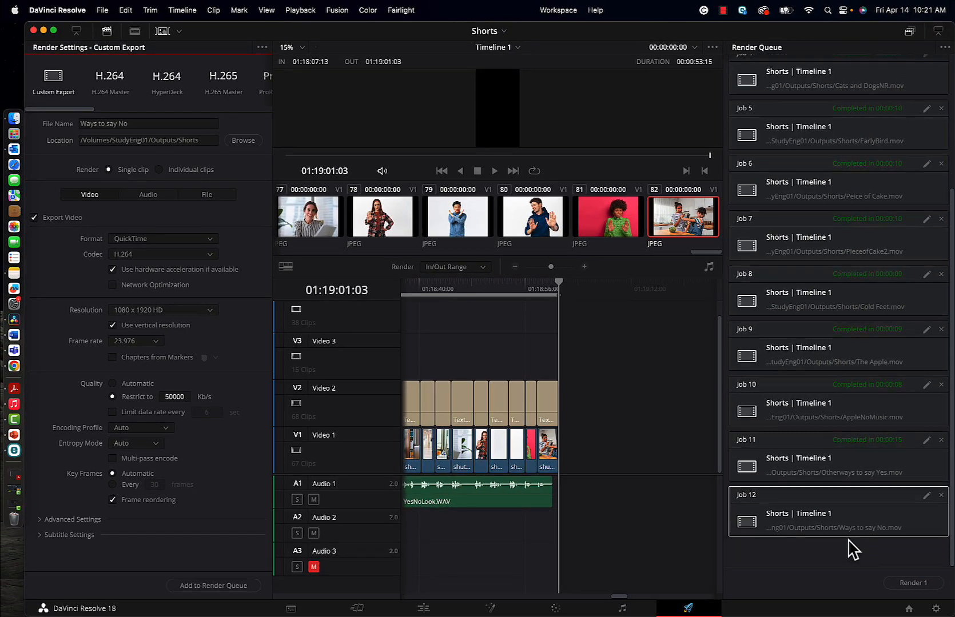
left_click(920, 583)
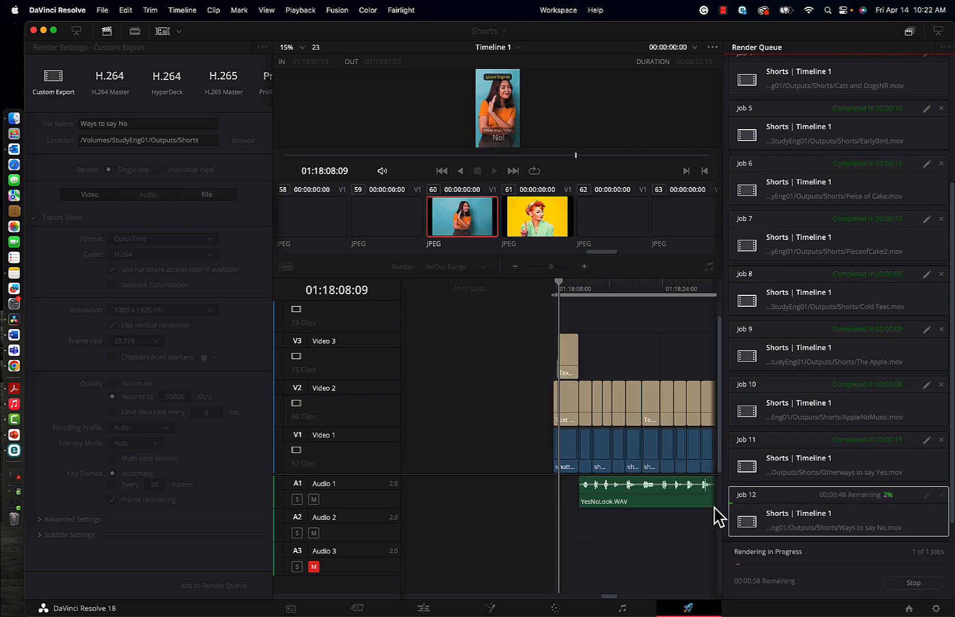